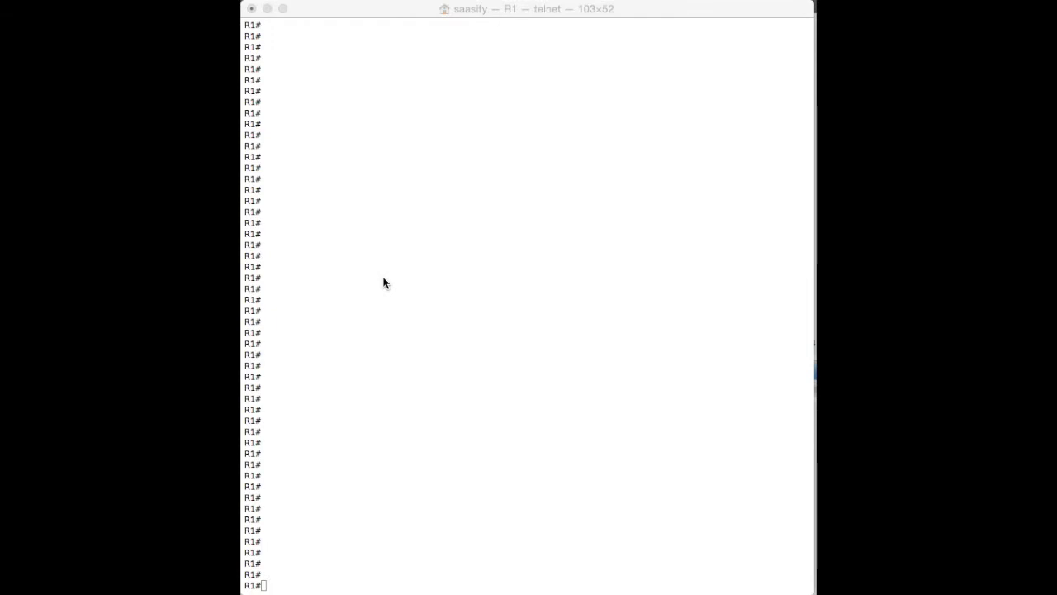
Make the R1 telnet console active at its R1# prompt.
{"action": "left_click", "coordinate": [384, 291]}
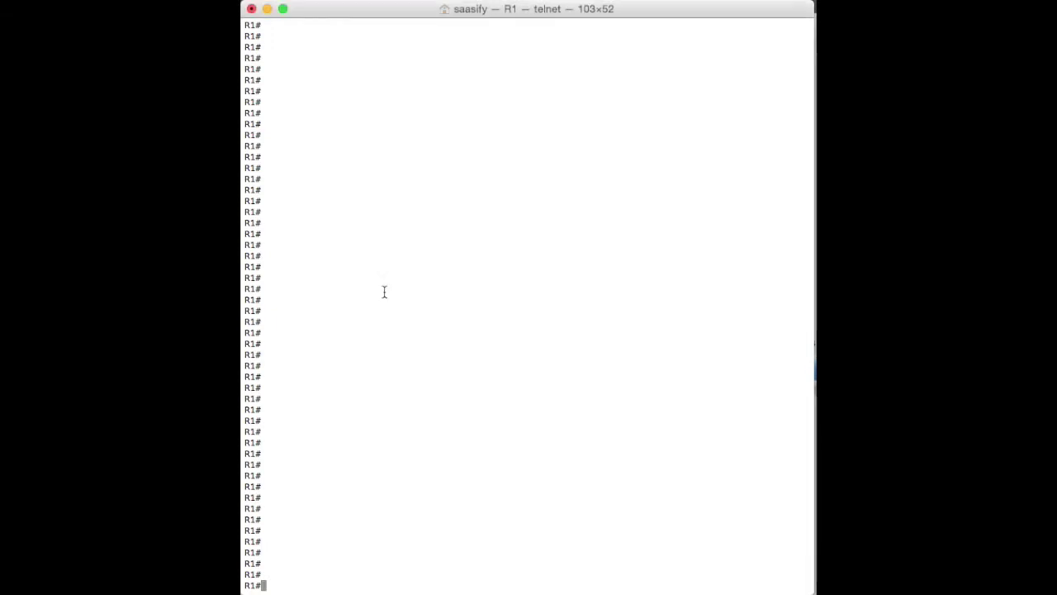
In global config, address fa0/0 as 10.0.0.2 255.255.255.252 and enable it with no shut.
{"action": "type", "text": "cont t"}
{"action": "key", "text": "Return"}
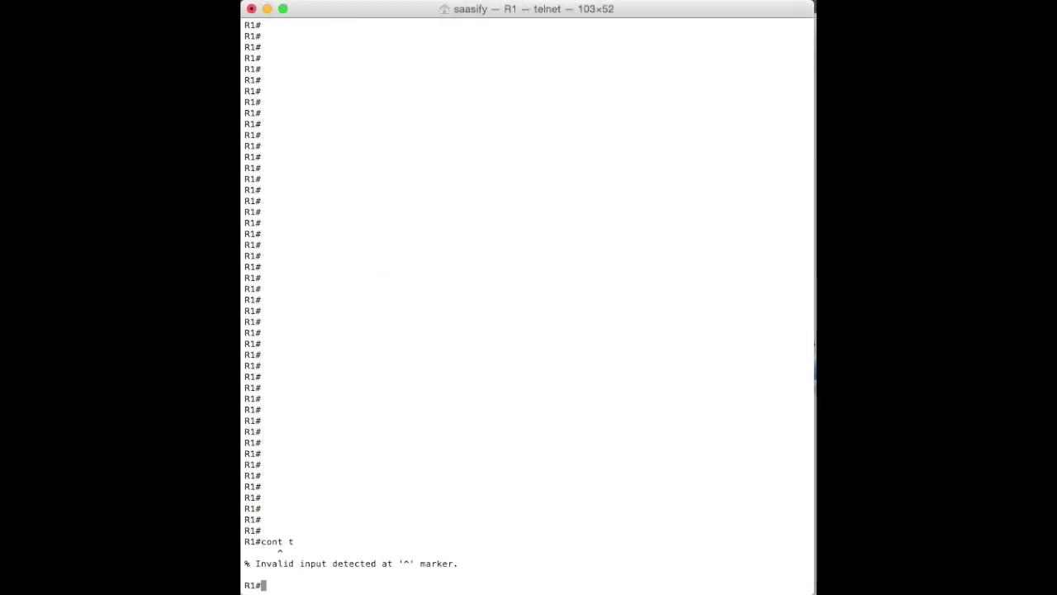
{"action": "type", "text": "conf "}
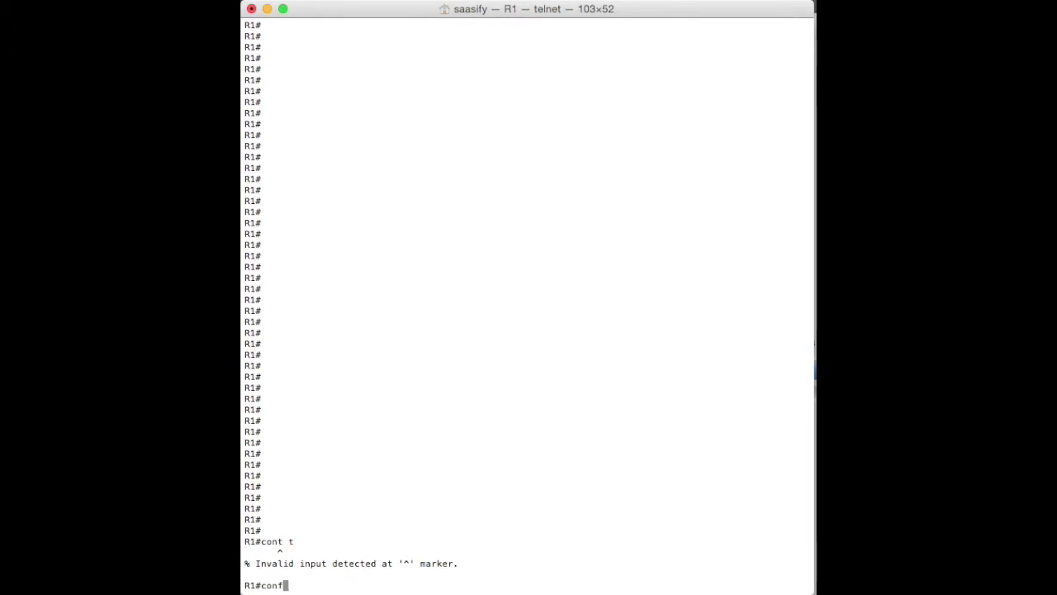
{"action": "type", "text": "t"}
{"action": "key", "text": "Return"}
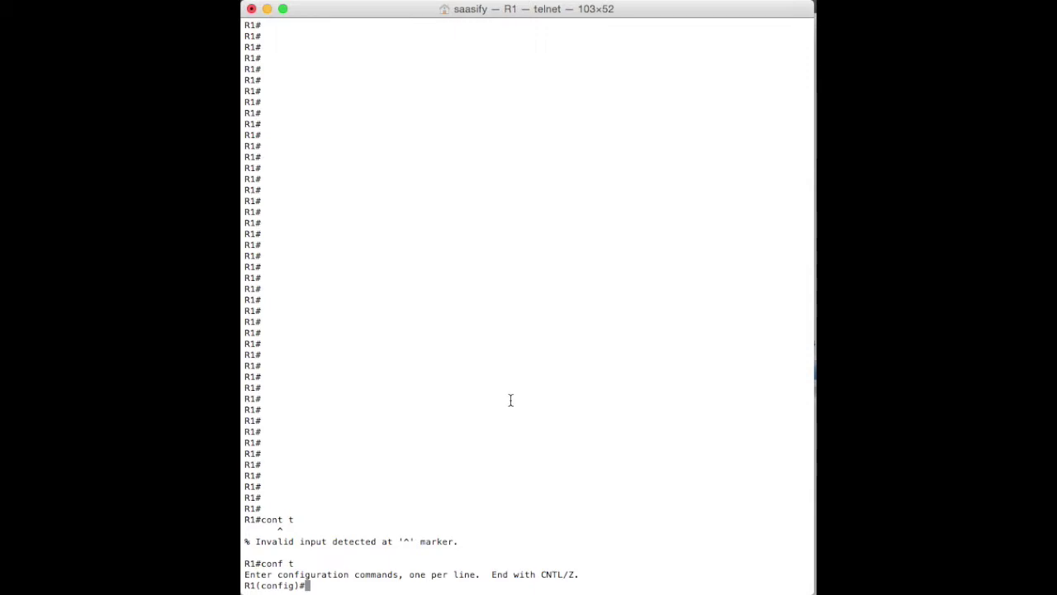
{"action": "type", "text": "int fa0/0"}
{"action": "key", "text": "Return"}
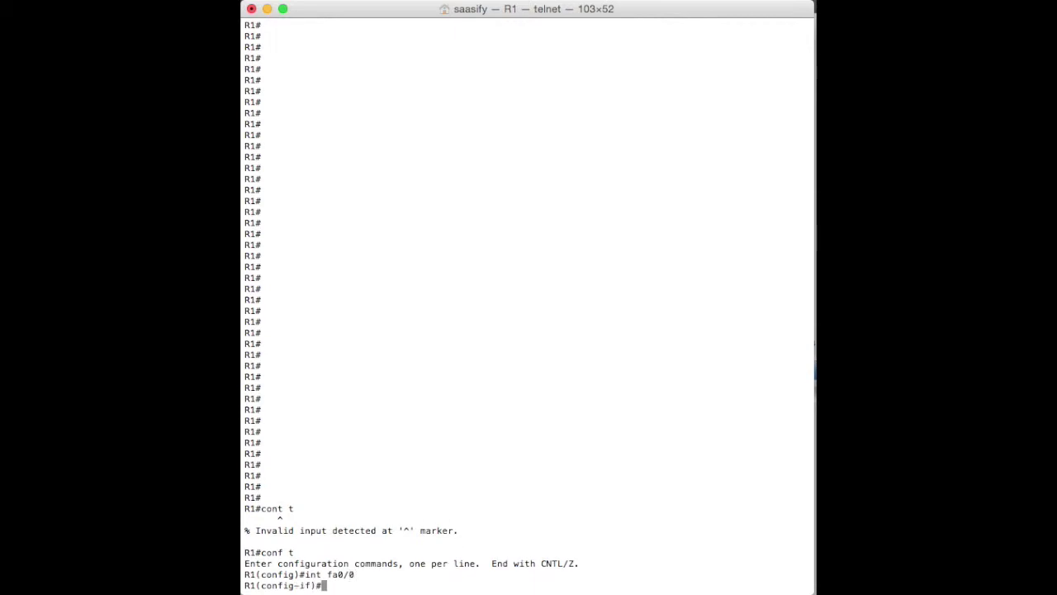
{"action": "type", "text": "ip addr 10.0"}
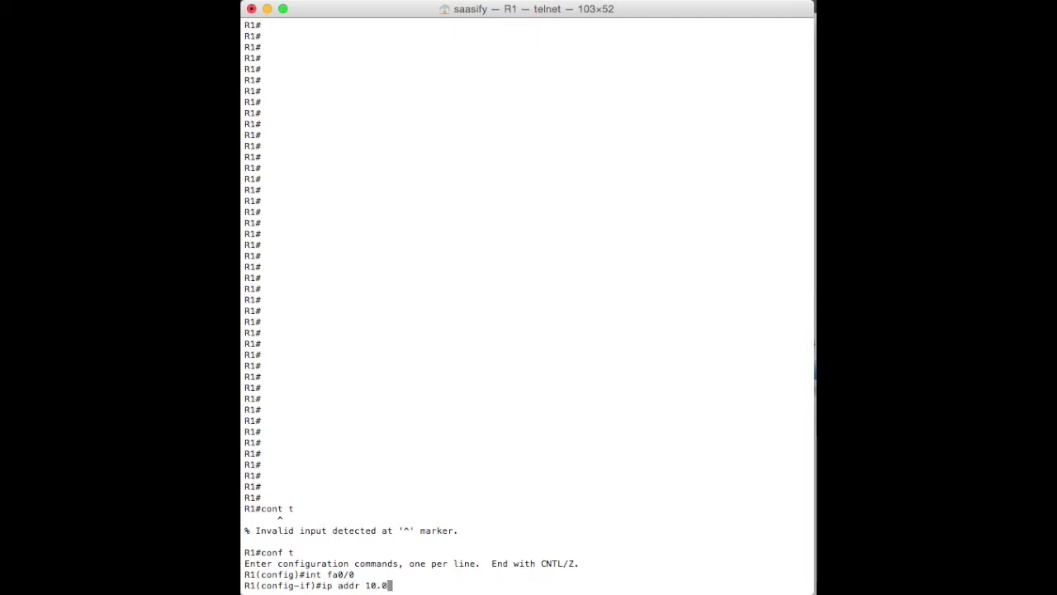
{"action": "type", "text": ".0.2 255.255.255."}
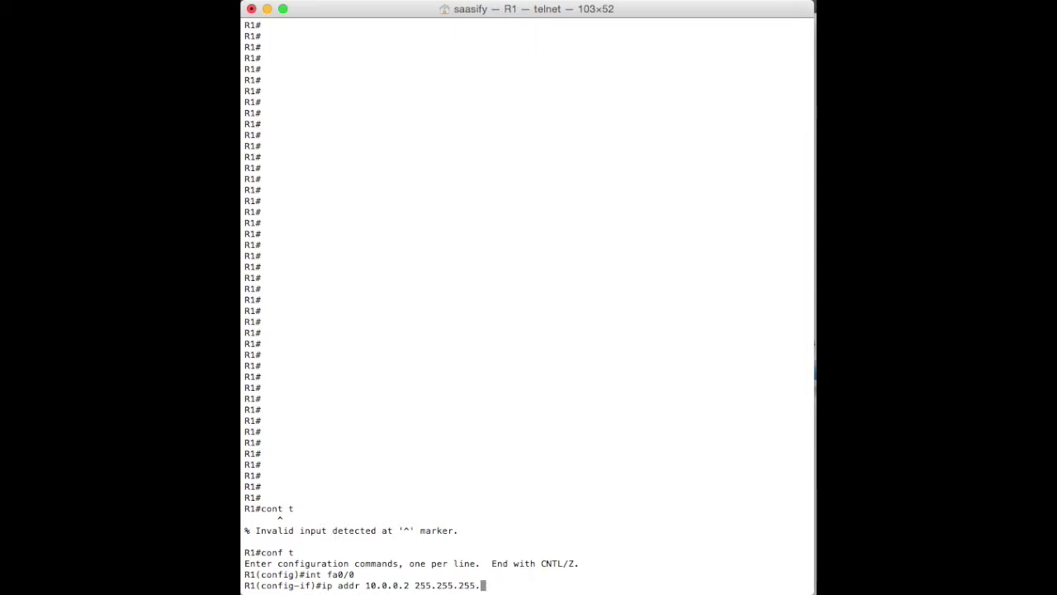
{"action": "type", "text": "252"}
{"action": "key", "text": "Return"}
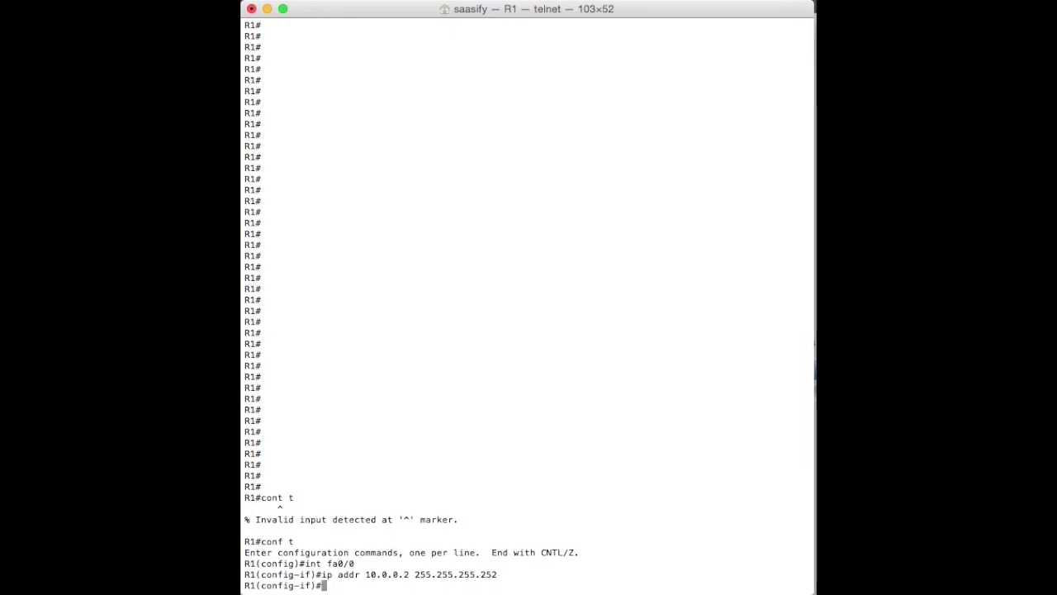
{"action": "type", "text": "no shut"}
{"action": "key", "text": "Return"}
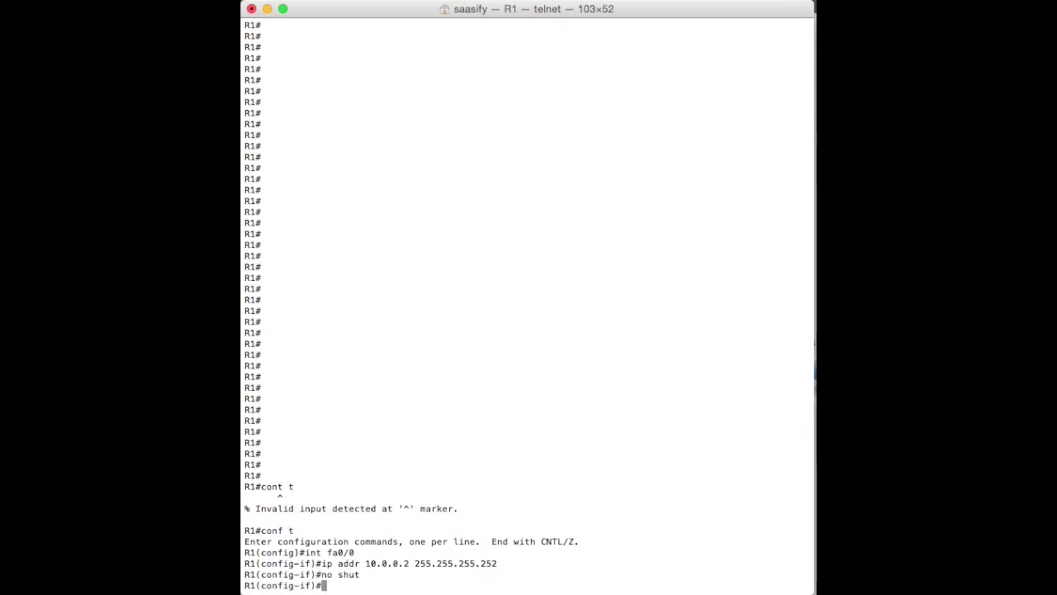
Assign 172.16.1.1 255.255.255.0 to FastEthernet1/0 by reusing the recalled address command.
{"action": "type", "text": "in"}
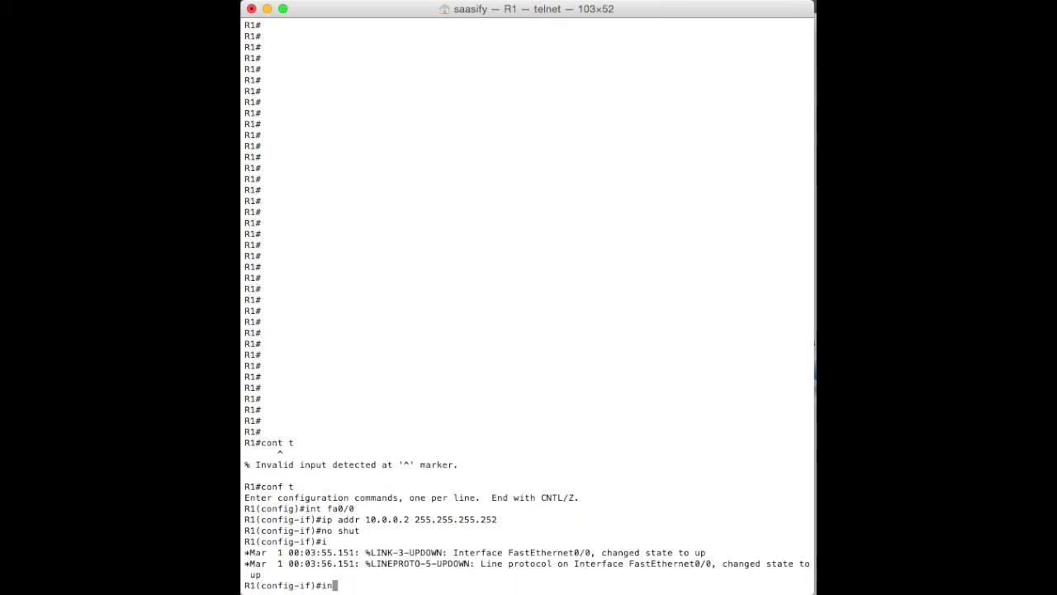
{"action": "type", "text": " fa"}
{"action": "key", "text": "BackSpace"}
{"action": "key", "text": "BackSpace"}
{"action": "key", "text": "BackSpace"}
{"action": "key", "text": "BackSpace"}
{"action": "type", "text": "nt fa1/0"}
{"action": "key", "text": "Return"}
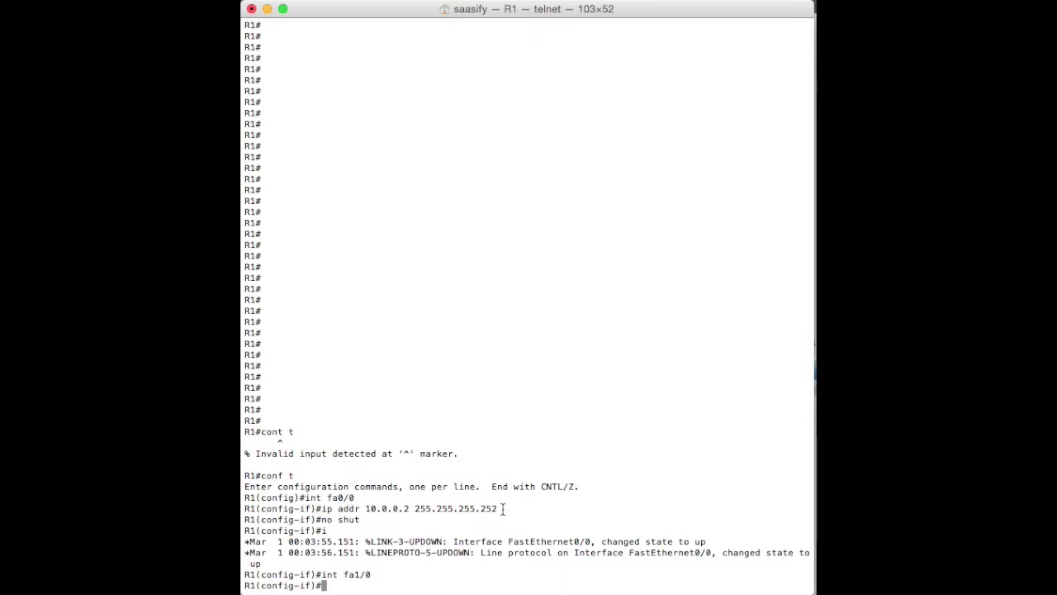
{"action": "key", "text": "Up"}
{"action": "key", "text": "Up"}
{"action": "key", "text": "Up"}
{"action": "key", "text": "Up"}
{"action": "key", "text": "BackSpace"}
{"action": "key", "text": "BackSpace"}
{"action": "key", "text": "BackSpace"}
{"action": "key", "text": "BackSpace"}
{"action": "key", "text": "BackSpace"}
{"action": "key", "text": "BackSpace"}
{"action": "key", "text": "BackSpace"}
{"action": "key", "text": "BackSpace"}
{"action": "key", "text": "BackSpace"}
{"action": "key", "text": "BackSpace"}
{"action": "key", "text": "BackSpace"}
{"action": "key", "text": "BackSpace"}
{"action": "key", "text": "BackSpace"}
{"action": "key", "text": "BackSpace"}
{"action": "key", "text": "BackSpace"}
{"action": "key", "text": "BackSpace"}
{"action": "key", "text": "BackSpace"}
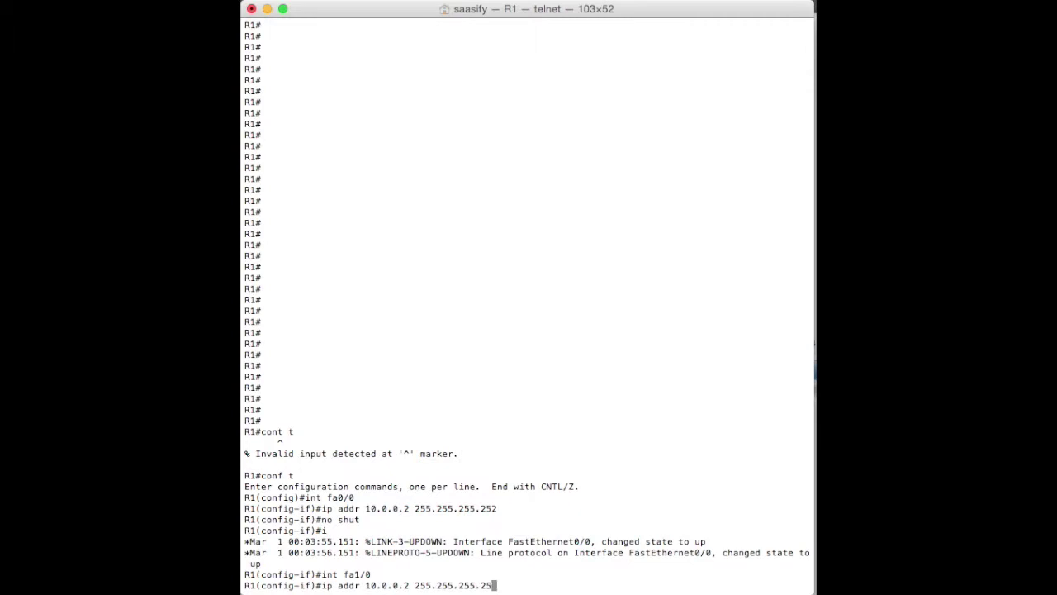
{"action": "key", "text": "BackSpace"}
{"action": "key", "text": "BackSpace"}
{"action": "key", "text": "BackSpace"}
{"action": "key", "text": "BackSpace"}
{"action": "key", "text": "BackSpace"}
{"action": "key", "text": "BackSpace"}
{"action": "key", "text": "BackSpace"}
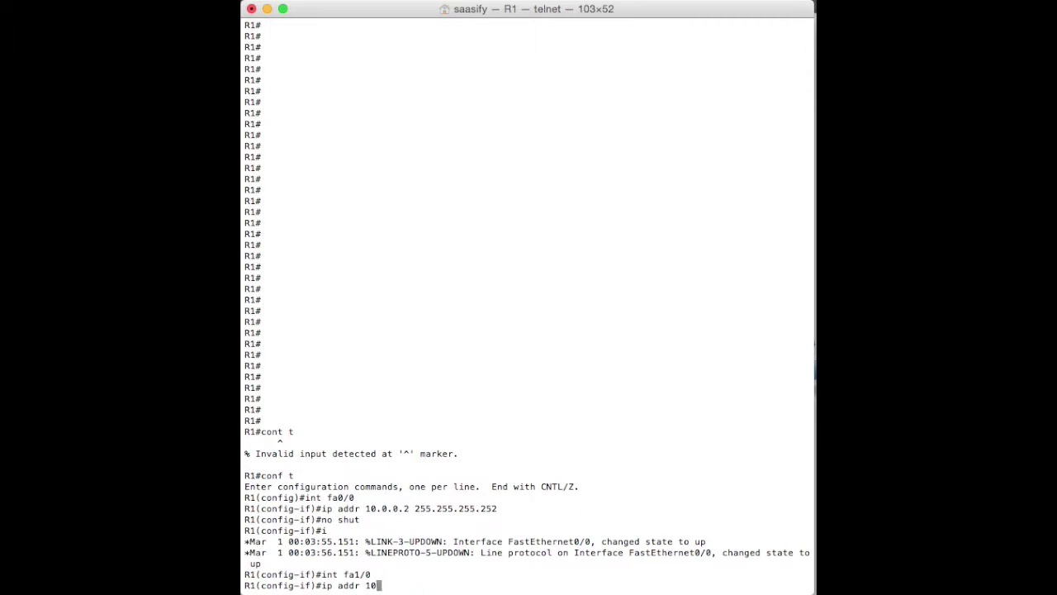
{"action": "type", "text": "172.16.1.1 255.255.255.0"}
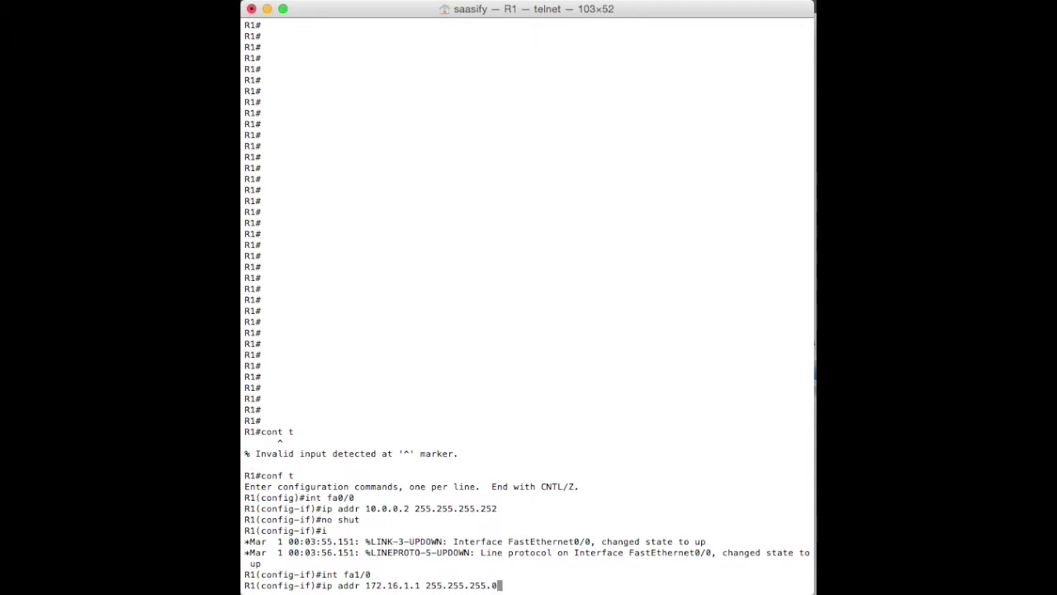
{"action": "key", "text": "Return"}
Bring FastEthernet1/0 up with no shut.
{"action": "type", "text": "no shiut"}
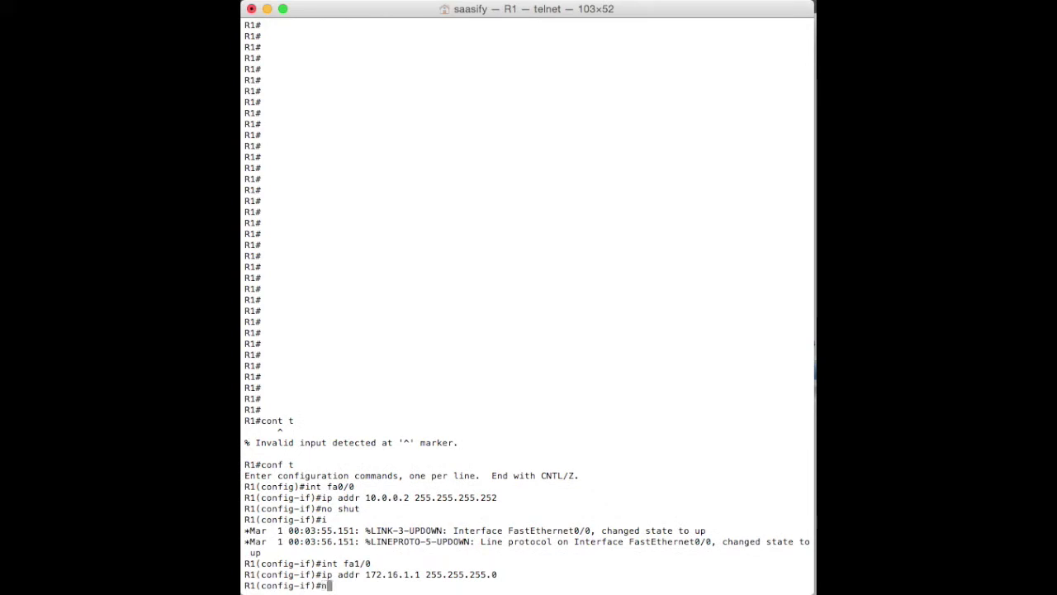
{"action": "key", "text": "BackSpace"}
{"action": "key", "text": "BackSpace"}
{"action": "key", "text": "BackSpace"}
{"action": "type", "text": "ut"}
{"action": "key", "text": "Return"}
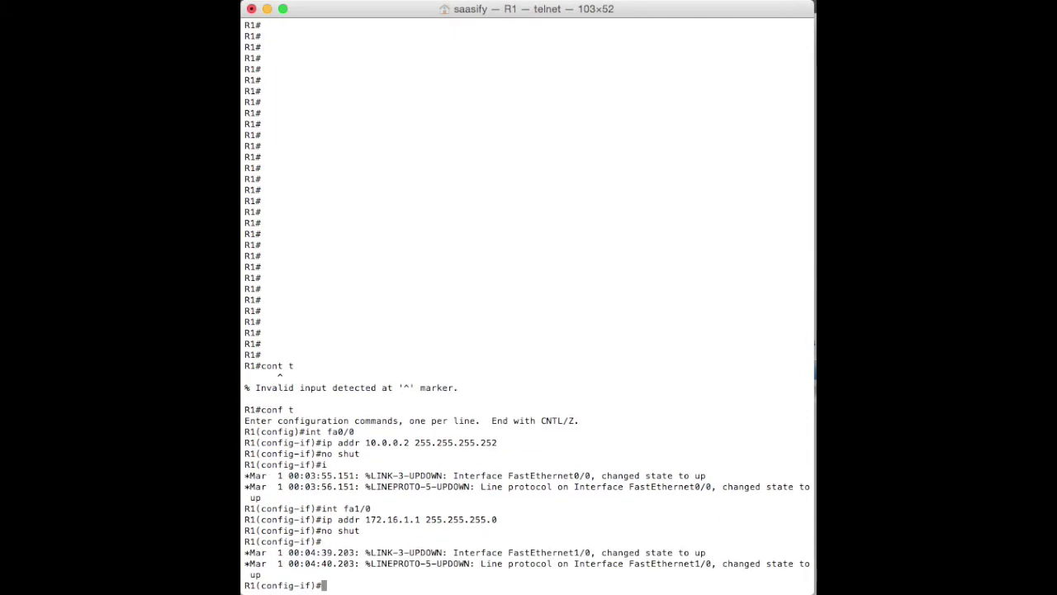
Return to privileged mode and save the running config to startup-config.
{"action": "type", "text": "exit"}
{"action": "key", "text": "Return"}
{"action": "key", "text": "Return"}
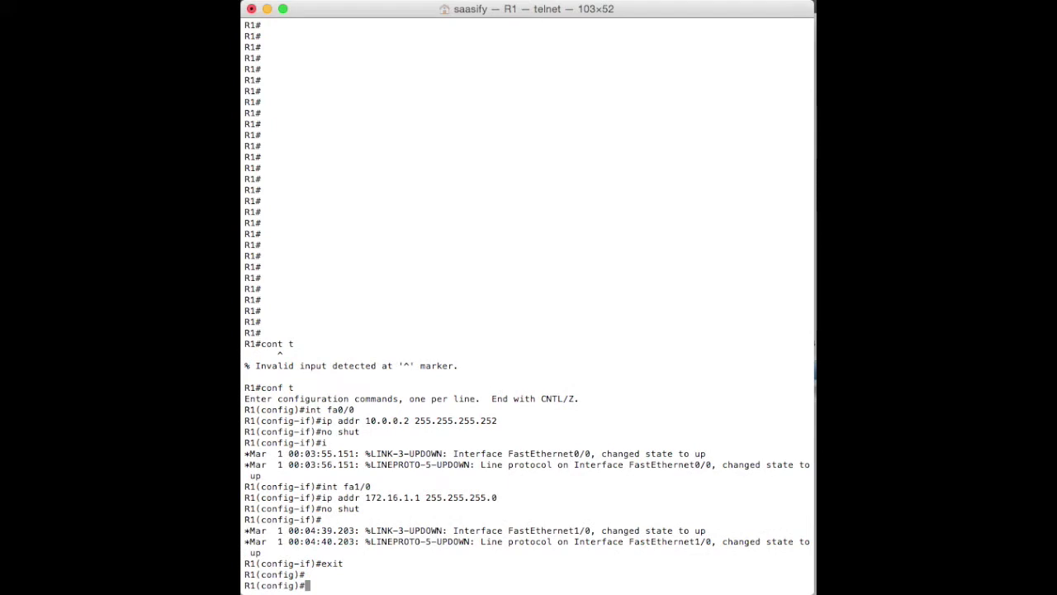
{"action": "type", "text": "exit"}
{"action": "key", "text": "Return"}
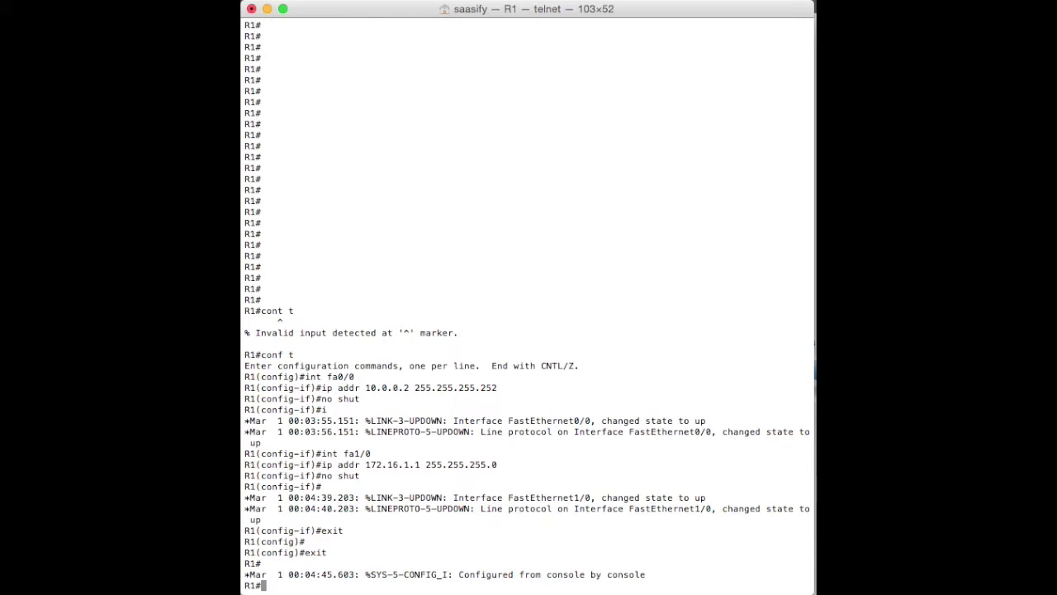
{"action": "type", "text": "copy run start"}
{"action": "key", "text": "Return"}
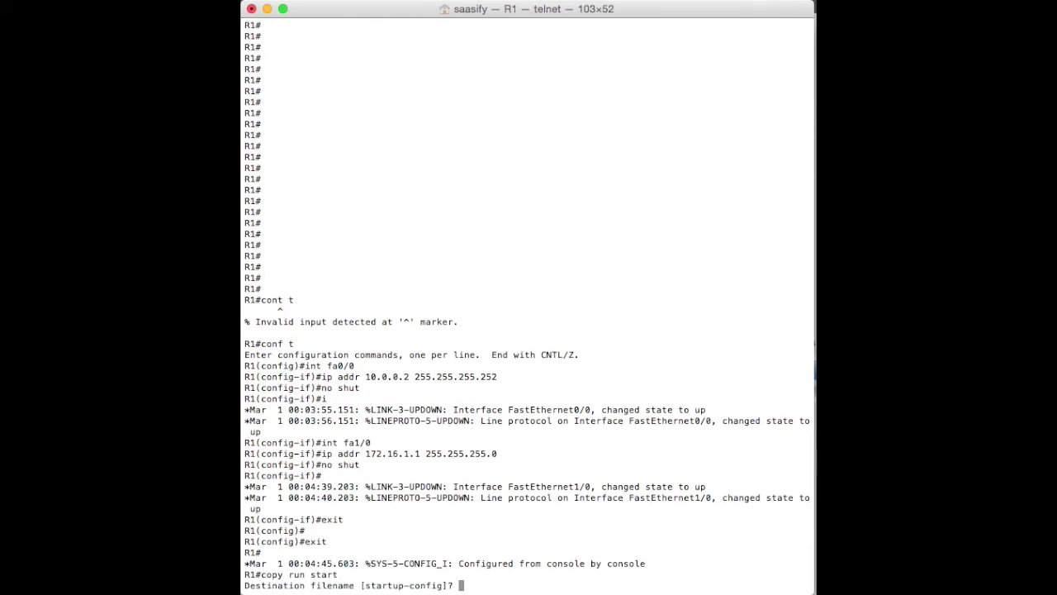
{"action": "key", "text": "Return"}
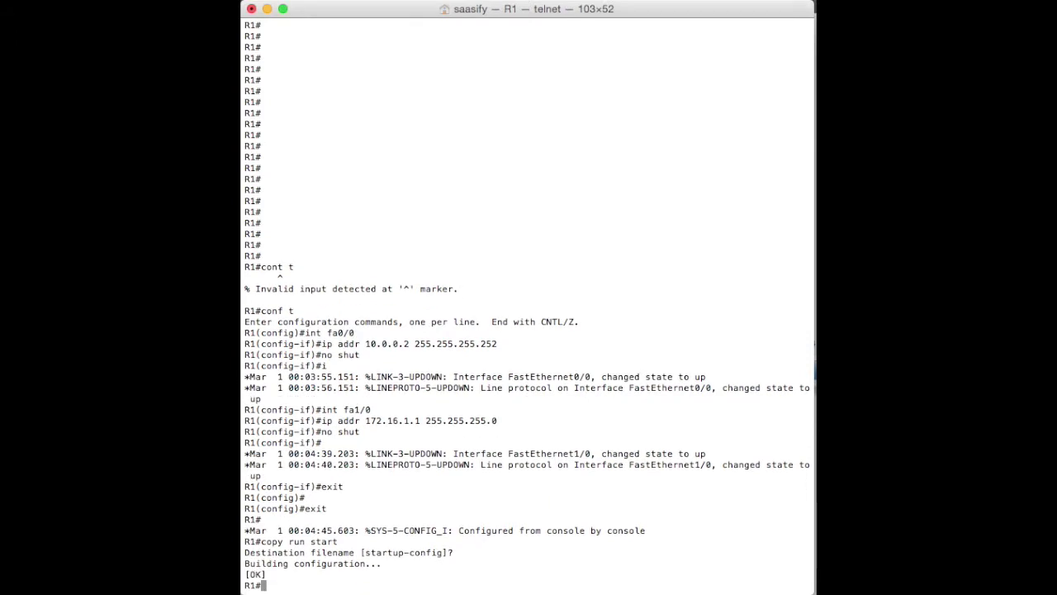
Verify with show ip interface brief that fa0/0 and fa1/0 are up.
{"action": "type", "text": "show ip inter brief"}
{"action": "key", "text": "Return"}
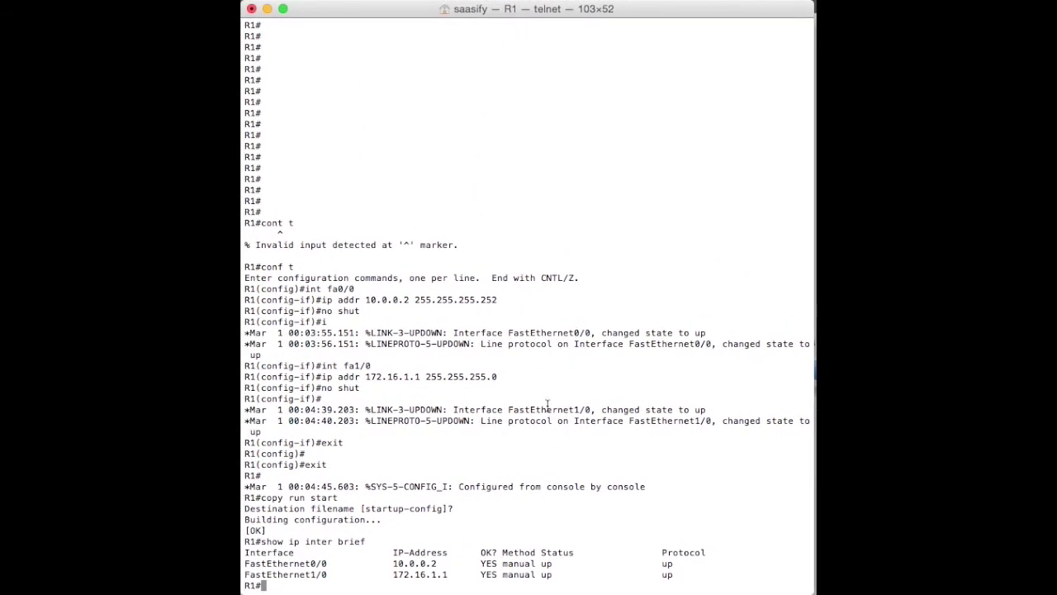
{"action": "key", "text": "Return"}
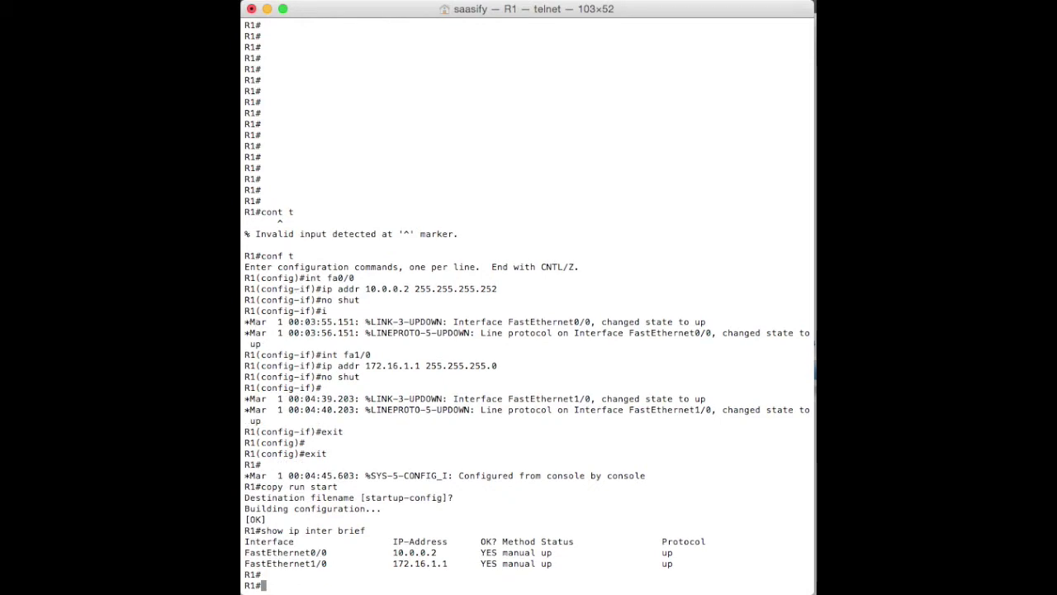
Exclude 172.16.1.1–172.16.1.100 from DHCP assignment in global config.
{"action": "type", "text": "conf t"}
{"action": "key", "text": "Return"}
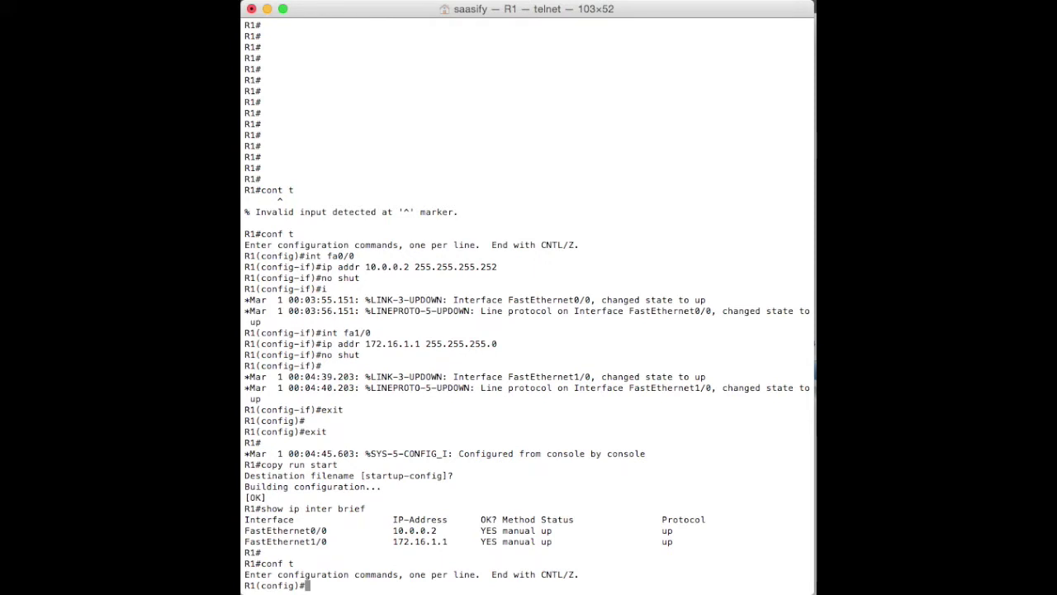
{"action": "type", "text": "ip dhcp"}
{"action": "type", "text": "excluded"}
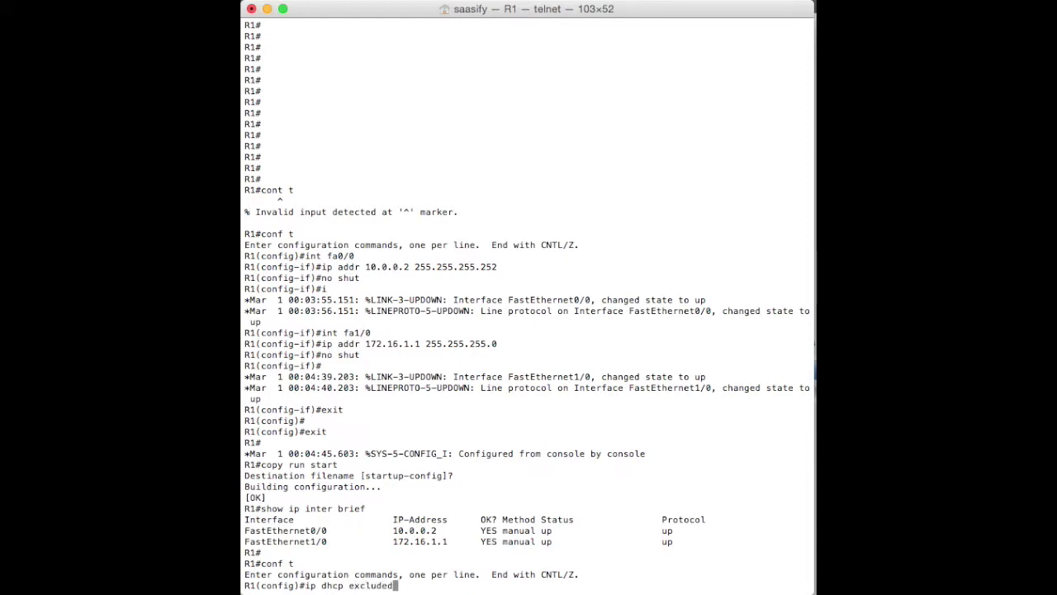
{"action": "key", "text": "Tab"}
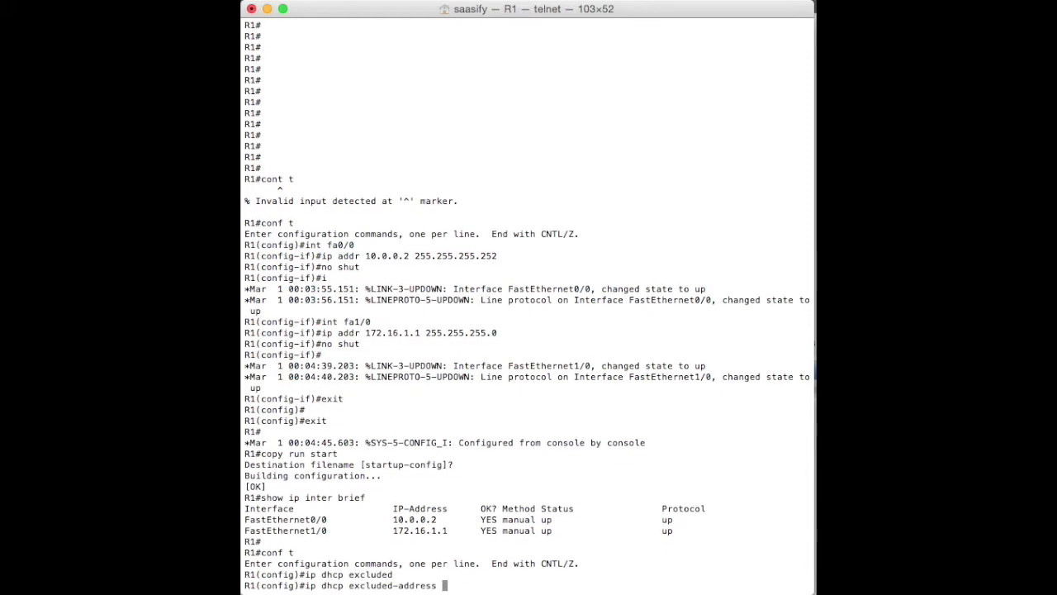
{"action": "type", "text": "172.16.1"}
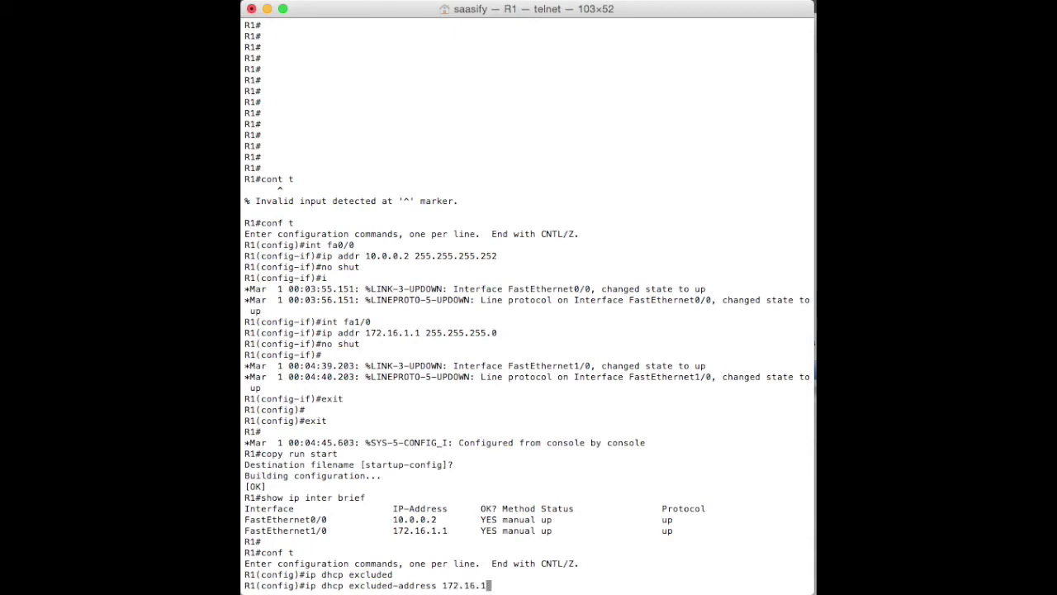
{"action": "type", "text": ".1 172.16.1.100"}
{"action": "key", "text": "Return"}
Also exclude 172.16.2.1–172.16.2.100 and 172.16.3.1–172.16.3.100 by editing the recalled command.
{"action": "key", "text": "Up"}
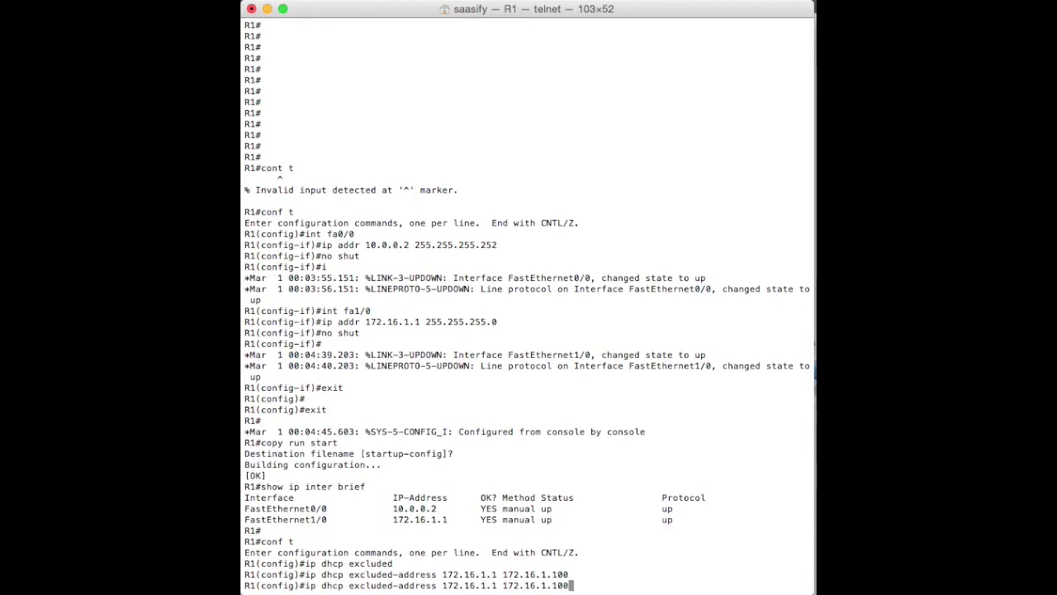
{"action": "key", "text": "Left"}
{"action": "key", "text": "Left"}
{"action": "key", "text": "Left"}
{"action": "key", "text": "Left"}
{"action": "key", "text": "Left"}
{"action": "key", "text": "Left"}
{"action": "key", "text": "Left"}
{"action": "key", "text": "Left"}
{"action": "key", "text": "Left"}
{"action": "key", "text": "Left"}
{"action": "key", "text": "Left"}
{"action": "key", "text": "Left"}
{"action": "key", "text": "Left"}
{"action": "key", "text": "Left"}
{"action": "key", "text": "Left"}
{"action": "key", "text": "Right"}
{"action": "key", "text": "Right"}
{"action": "key", "text": "Right"}
{"action": "key", "text": "Right"}
{"action": "key", "text": "Right"}
{"action": "key", "text": "Right"}
{"action": "key", "text": "Right"}
{"action": "key", "text": "Right"}
{"action": "key", "text": "Right"}
{"action": "key", "text": "Right"}
{"action": "key", "text": "Right"}
{"action": "key", "text": "Return"}
{"action": "key", "text": "Up"}
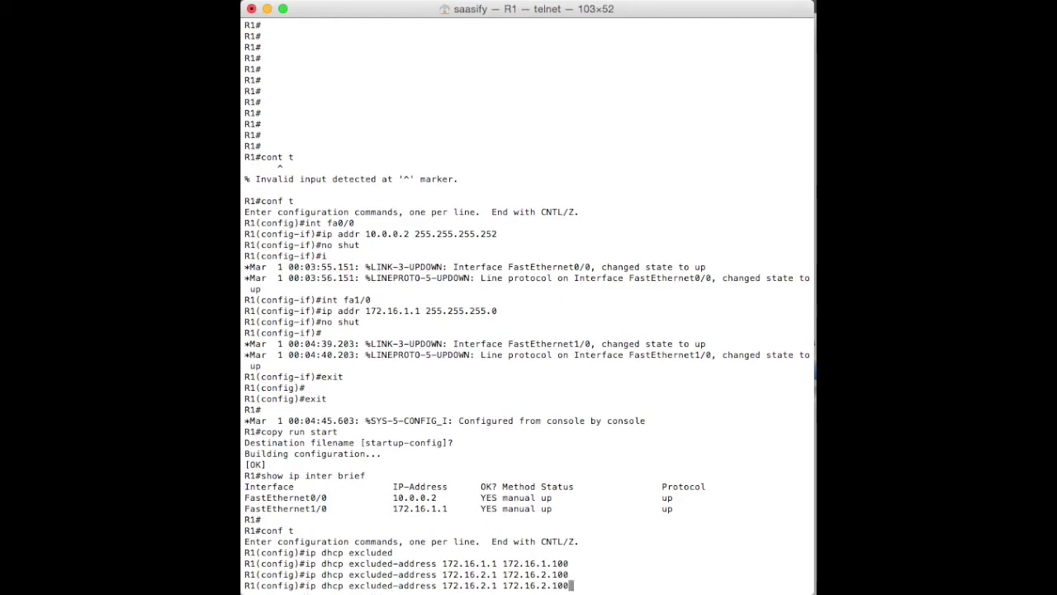
{"action": "key", "text": "Left"}
{"action": "key", "text": "Left"}
{"action": "key", "text": "Left"}
{"action": "key", "text": "Left"}
{"action": "key", "text": "Left"}
{"action": "key", "text": "Left"}
{"action": "key", "text": "Left"}
{"action": "key", "text": "Left"}
{"action": "key", "text": "Left"}
{"action": "key", "text": "Left"}
{"action": "key", "text": "Left"}
{"action": "key", "text": "Left"}
{"action": "key", "text": "Left"}
{"action": "key", "text": "Left"}
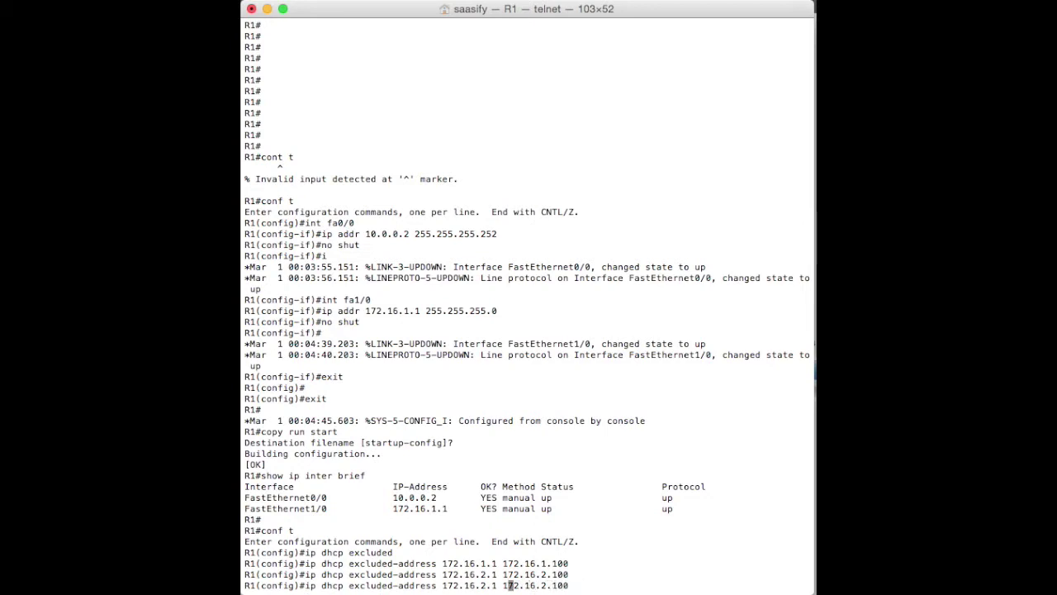
{"action": "key", "text": "Left"}
{"action": "key", "text": "BackSpace"}
{"action": "type", "text": "3"}
{"action": "key", "text": "Right"}
{"action": "key", "text": "Right"}
{"action": "key", "text": "Right"}
{"action": "key", "text": "Right"}
{"action": "key", "text": "Right"}
{"action": "key", "text": "Right"}
{"action": "key", "text": "Right"}
{"action": "key", "text": "Right"}
{"action": "key", "text": "Right"}
{"action": "key", "text": "Right"}
{"action": "key", "text": "Right"}
{"action": "key", "text": "Return"}
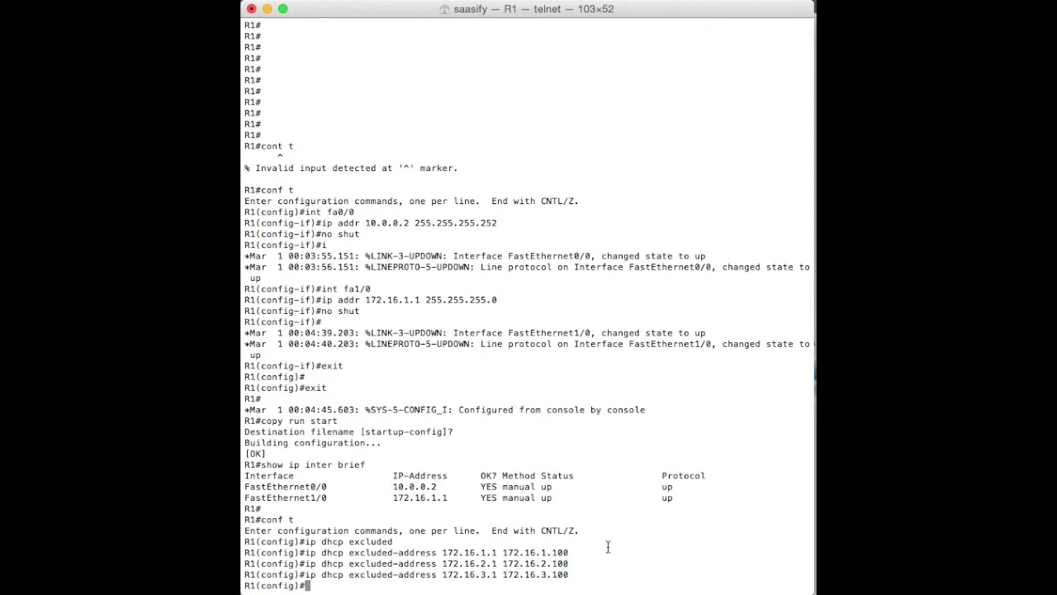
Create DHCP pool MyNet with default router 172.16.1.1.
{"action": "type", "text": "ip dhcp pool MyNet"}
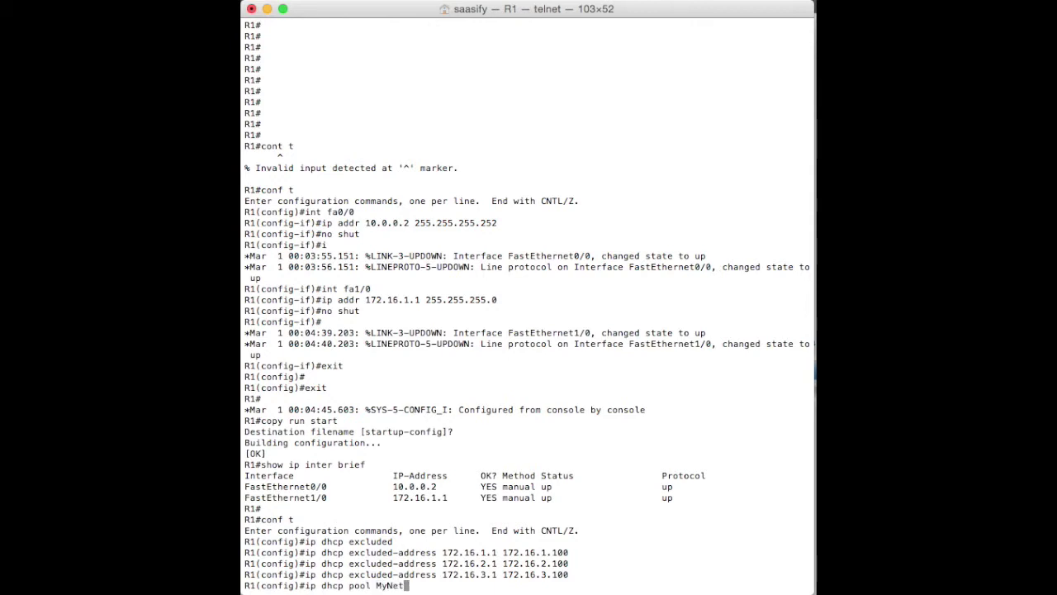
{"action": "key", "text": "Return"}
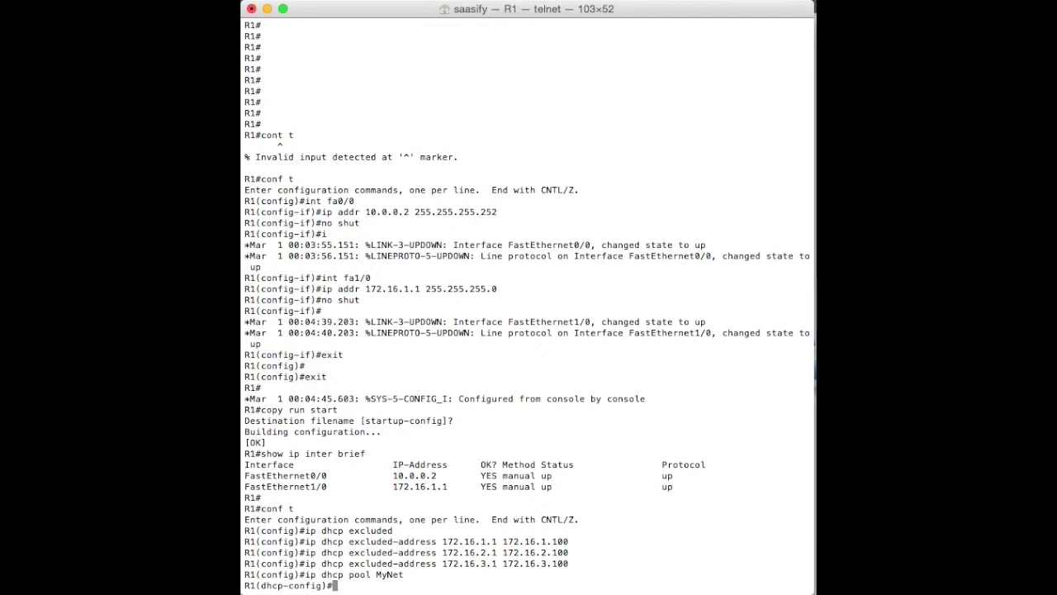
{"action": "type", "text": "defaul"}
{"action": "key", "text": "Tab"}
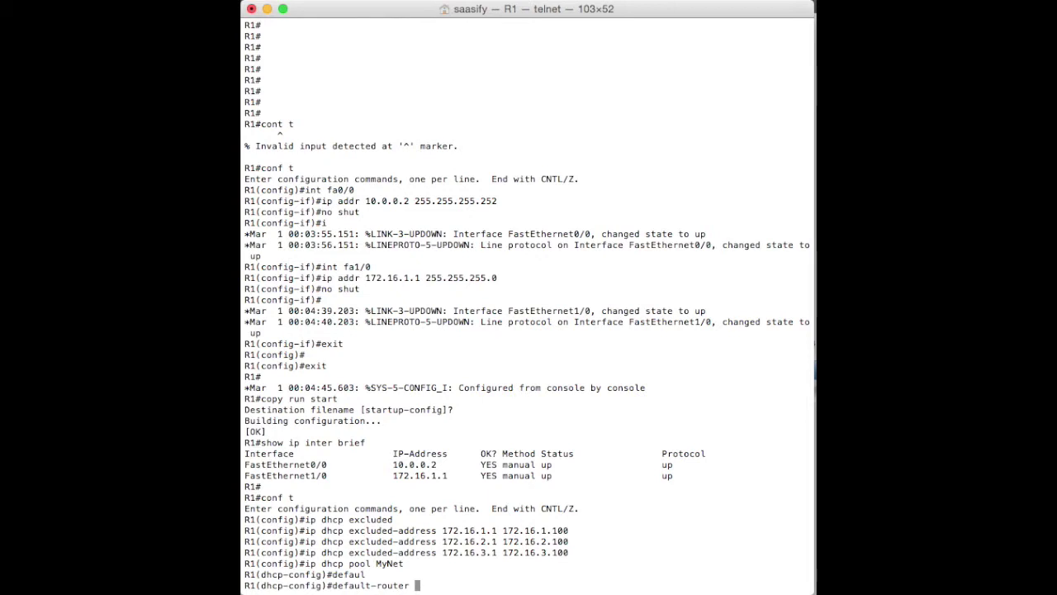
{"action": "type", "text": "172.16.1.1"}
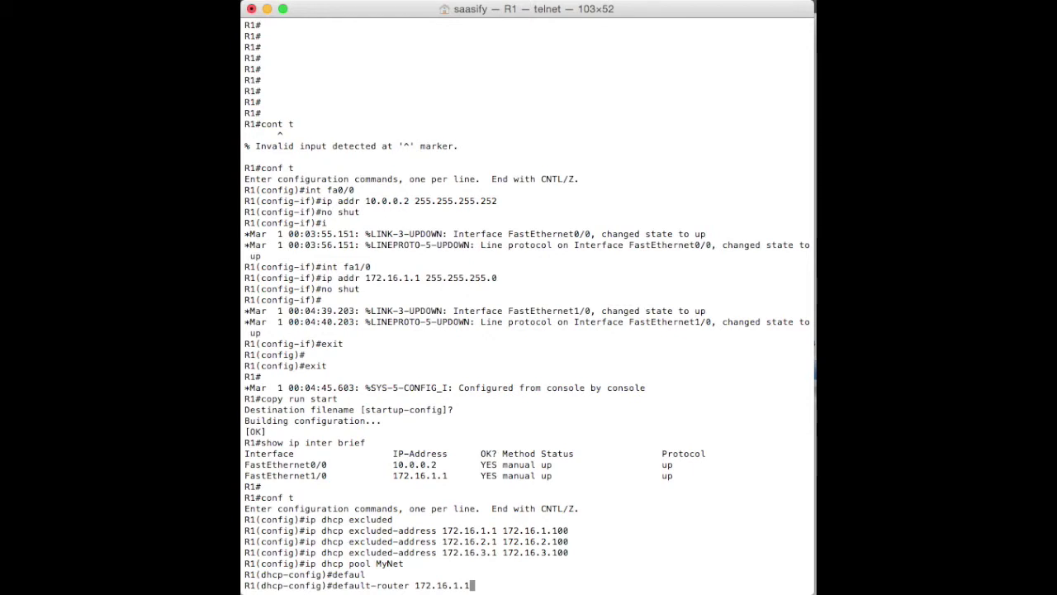
{"action": "key", "text": "Return"}
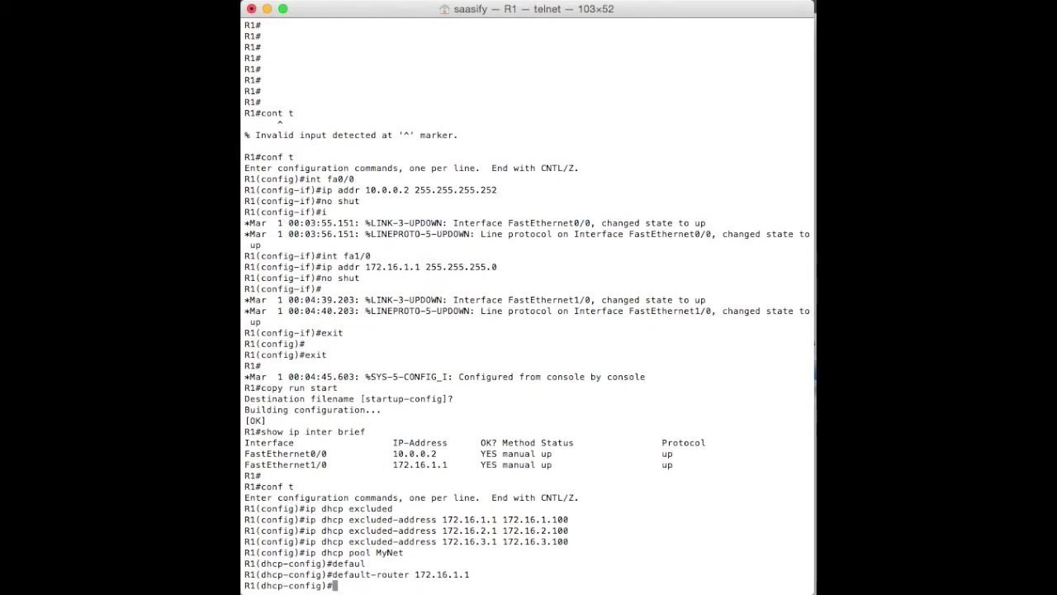
Set MyNet's DNS server to 8.8.8.8 and domain name to tutorial14.local.
{"action": "type", "text": "dns-sever 8.8.8.8"}
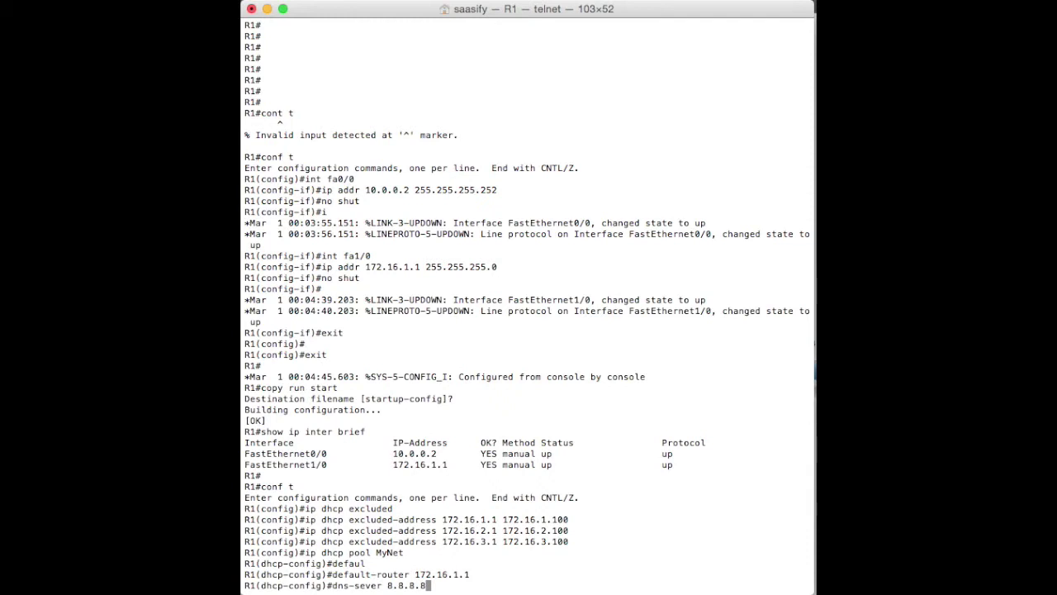
{"action": "key", "text": "Return"}
{"action": "key", "text": "Up"}
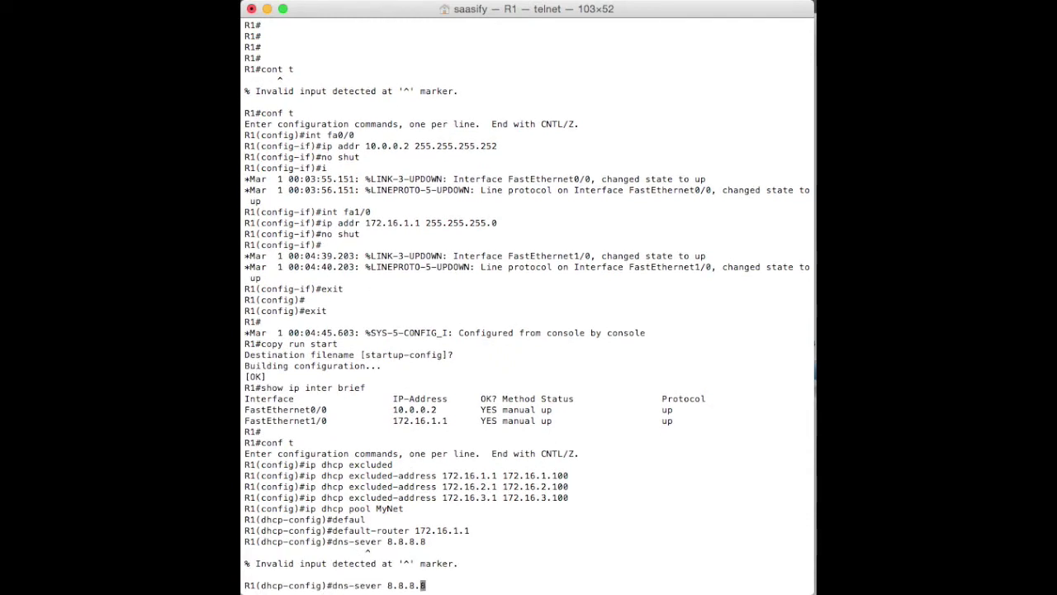
{"action": "key", "text": "Left"}
{"action": "key", "text": "Left"}
{"action": "key", "text": "Left"}
{"action": "key", "text": "Left"}
{"action": "key", "text": "Left"}
{"action": "key", "text": "Left"}
{"action": "key", "text": "Left"}
{"action": "key", "text": "Left"}
{"action": "key", "text": "Left"}
{"action": "key", "text": "Left"}
{"action": "key", "text": "Left"}
{"action": "type", "text": "r"}
{"action": "key", "text": "Return"}
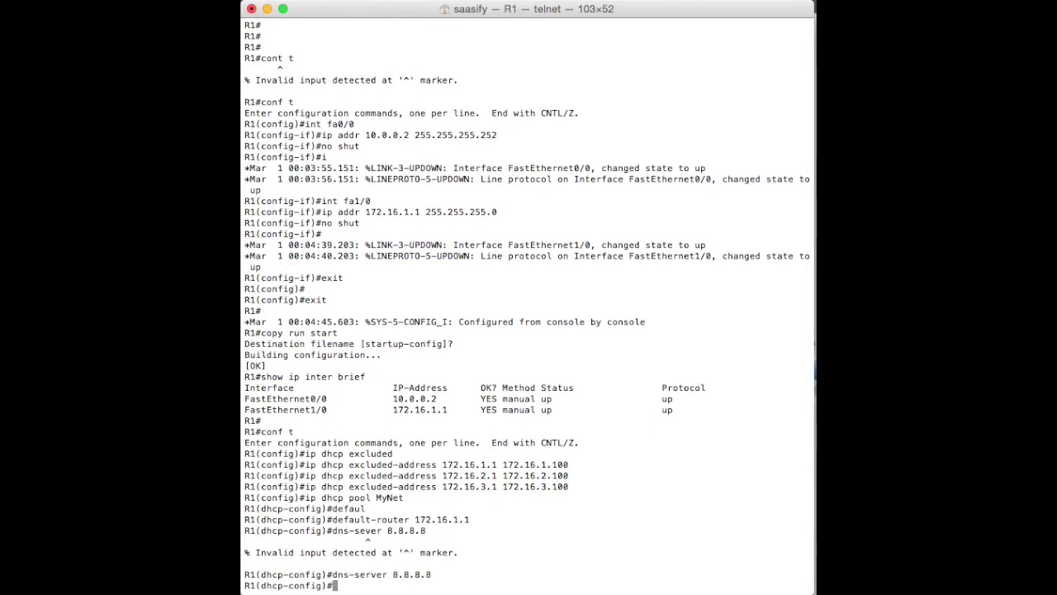
{"action": "key", "text": "Up"}
{"action": "key", "text": "ctrl+u"}
{"action": "type", "text": "domain"}
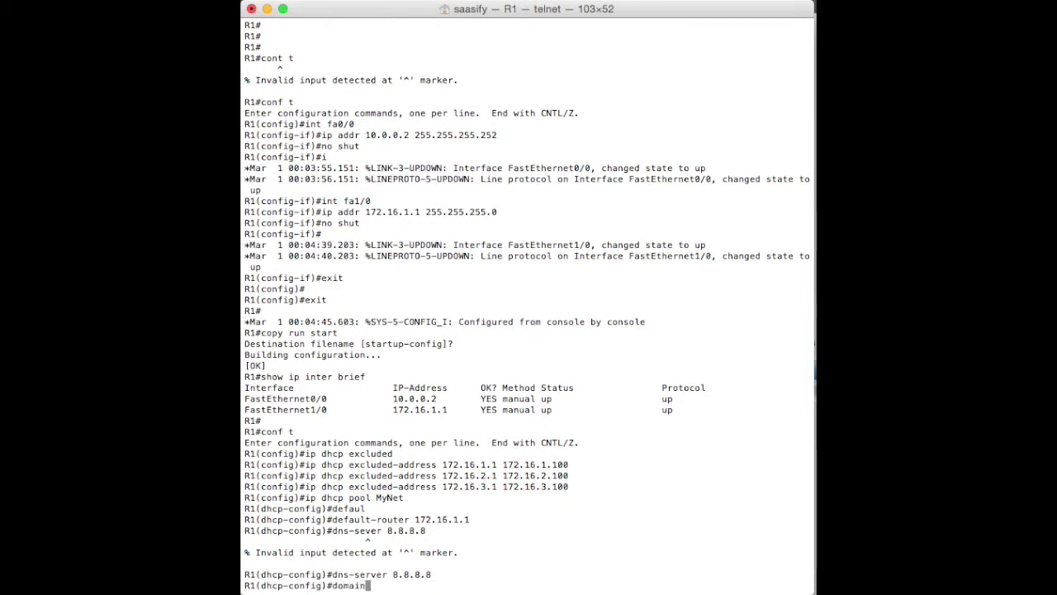
{"action": "key", "text": "Tab"}
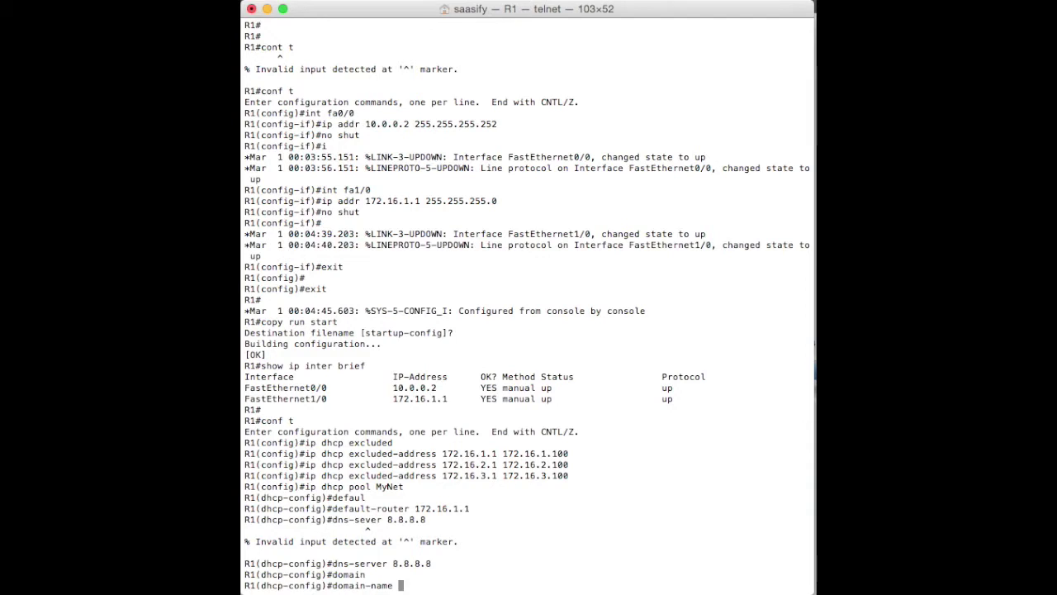
{"action": "type", "text": "tutorial14.local"}
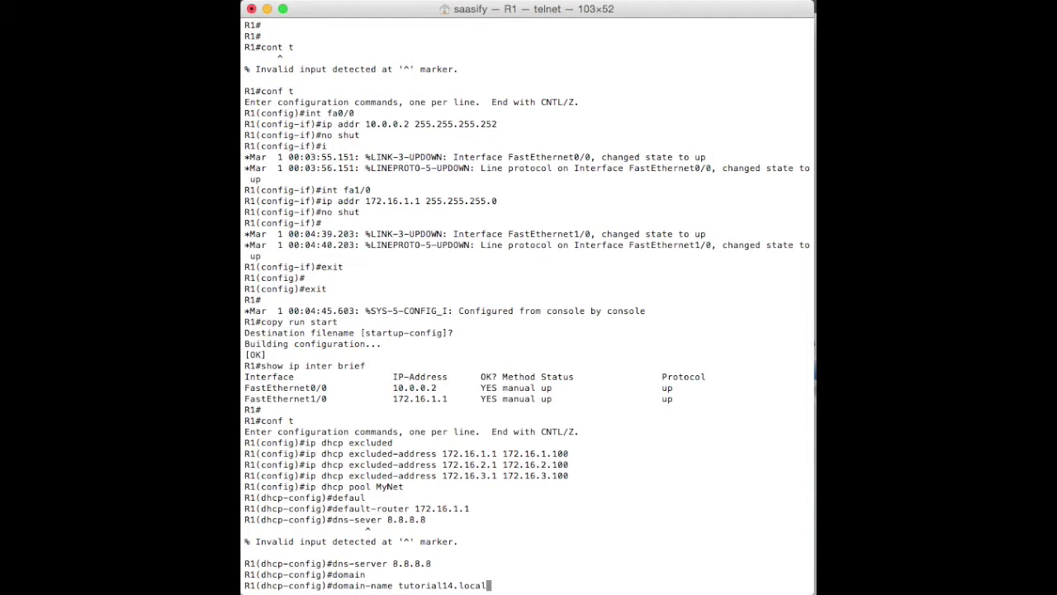
{"action": "key", "text": "Return"}
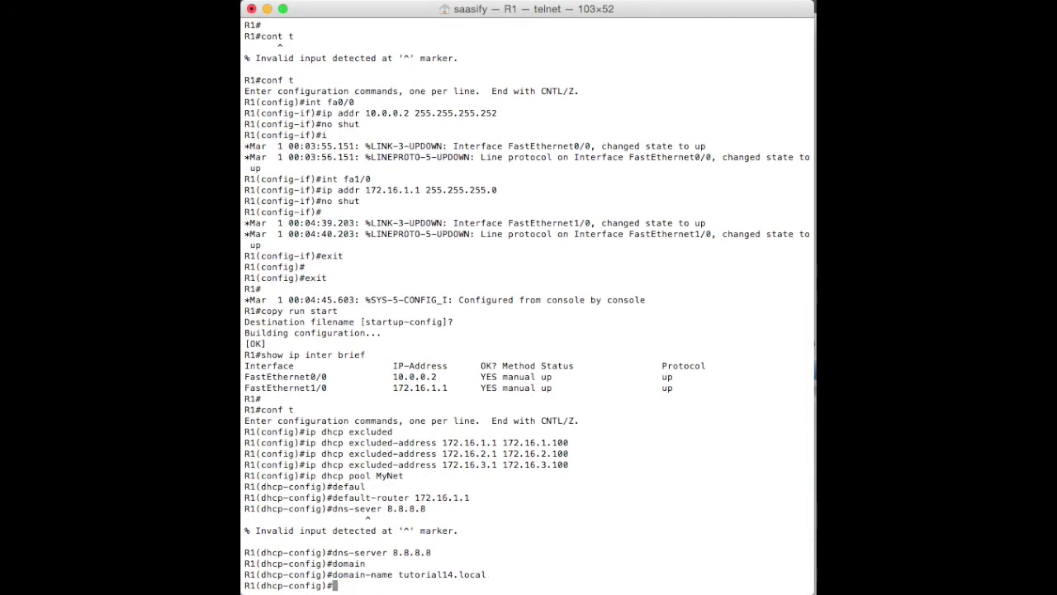
Add network 172.16.1.0 /24 to MyNet and leave the pool.
{"action": "type", "text": "network 172.16."}
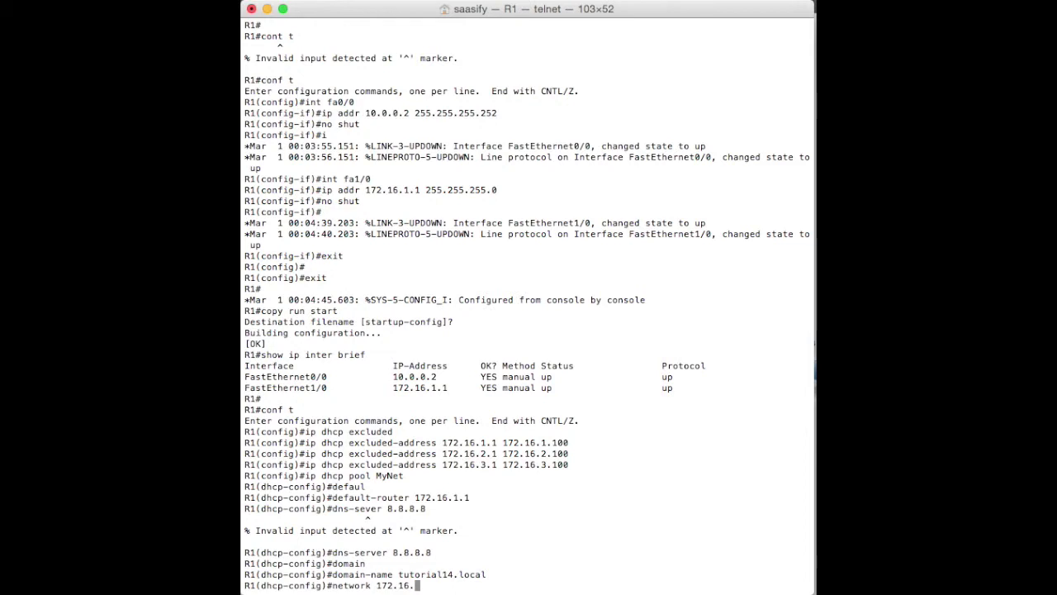
{"action": "type", "text": "1.0/24"}
{"action": "key", "text": "BackSpace"}
{"action": "key", "text": "BackSpace"}
{"action": "key", "text": "BackSpace"}
{"action": "type", "text": "/24"}
{"action": "key", "text": "Left"}
{"action": "key", "text": "Left"}
{"action": "key", "text": "Left"}
{"action": "key", "text": "Left"}
{"action": "key", "text": "Left"}
{"action": "key", "text": "Right"}
{"action": "key", "text": "Right"}
{"action": "key", "text": "Right"}
{"action": "key", "text": "Right"}
{"action": "key", "text": "Right"}
{"action": "key", "text": "Left"}
{"action": "key", "text": "Left"}
{"action": "key", "text": "Left"}
{"action": "key", "text": "Left"}
{"action": "key", "text": "Right"}
{"action": "key", "text": "Right"}
{"action": "key", "text": "Right"}
{"action": "key", "text": "Right"}
{"action": "key", "text": "Return"}
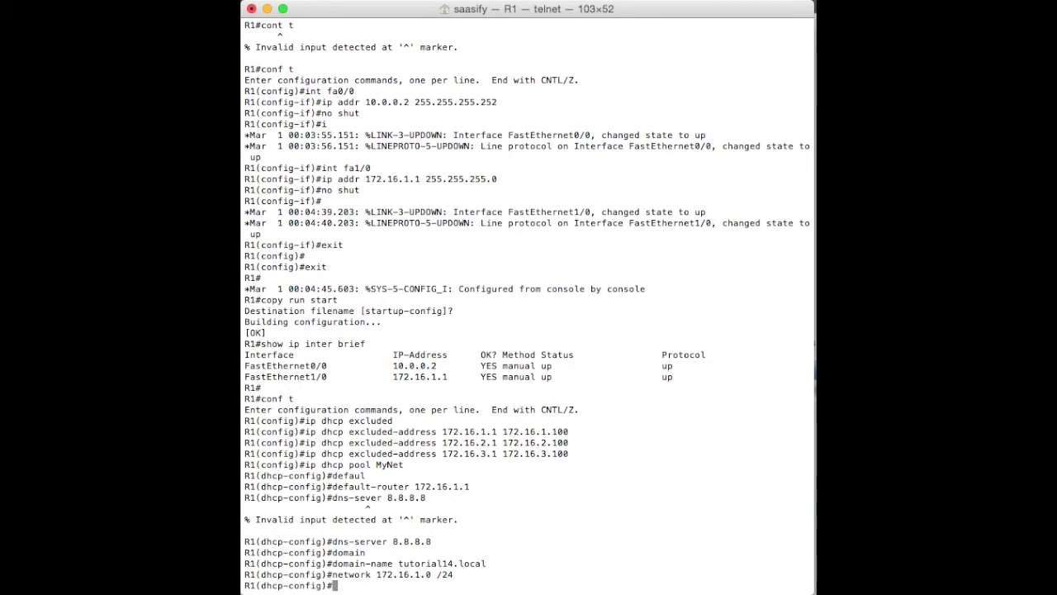
{"action": "type", "text": "exit"}
{"action": "key", "text": "Return"}
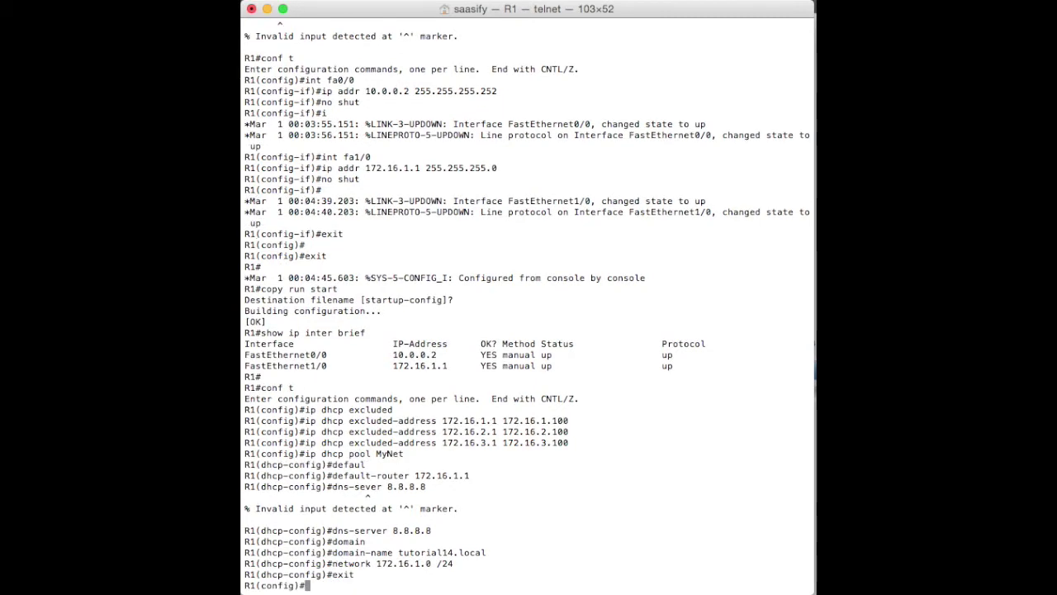
Create DHCP pool APPLAYER with default router 172.16.2.1.
{"action": "type", "text": "exit"}
{"action": "key", "text": "Up"}
{"action": "key", "text": "Up"}
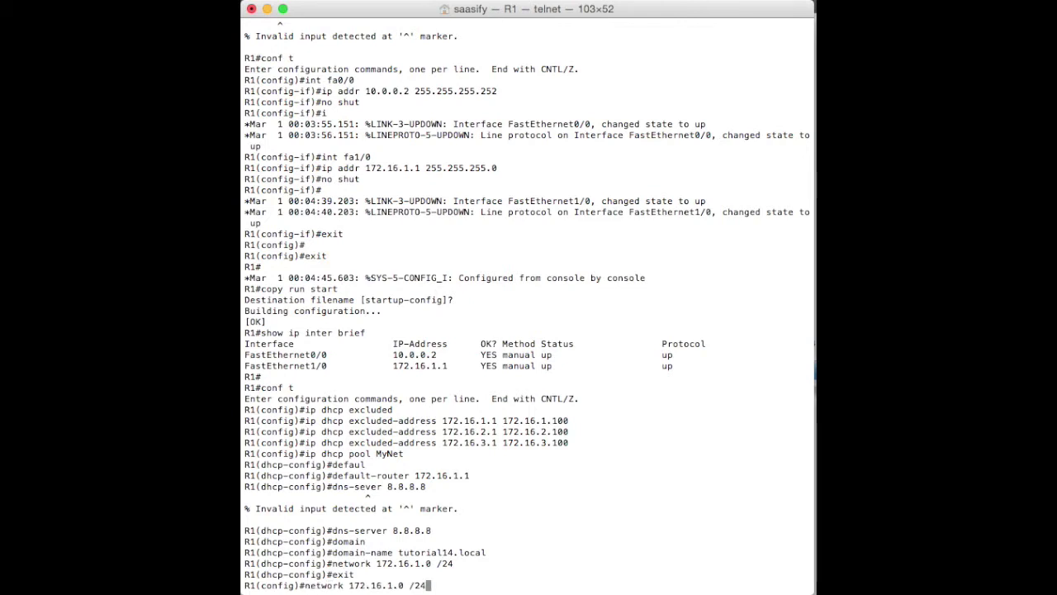
{"action": "key", "text": "Up"}
{"action": "key", "text": "Up"}
{"action": "key", "text": "Up"}
{"action": "key", "text": "Up"}
{"action": "key", "text": "Up"}
{"action": "key", "text": "Up"}
{"action": "key", "text": "Up"}
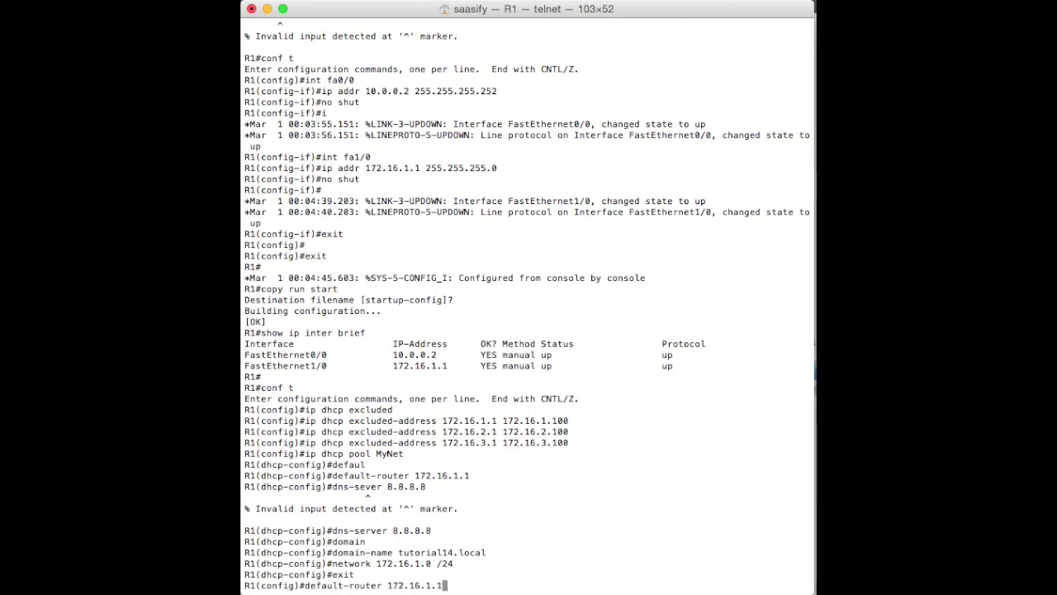
{"action": "key", "text": "BackSpace"}
{"action": "key", "text": "BackSpace"}
{"action": "key", "text": "BackSpace"}
{"action": "key", "text": "BackSpace"}
{"action": "key", "text": "BackSpace"}
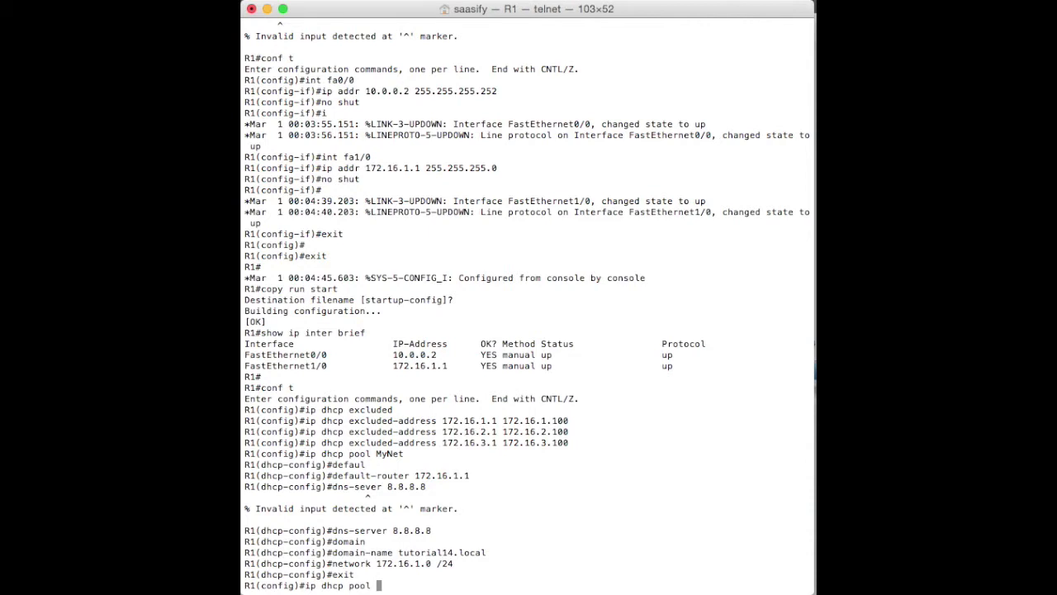
{"action": "type", "text": "APPLAYER"}
{"action": "key", "text": "Return"}
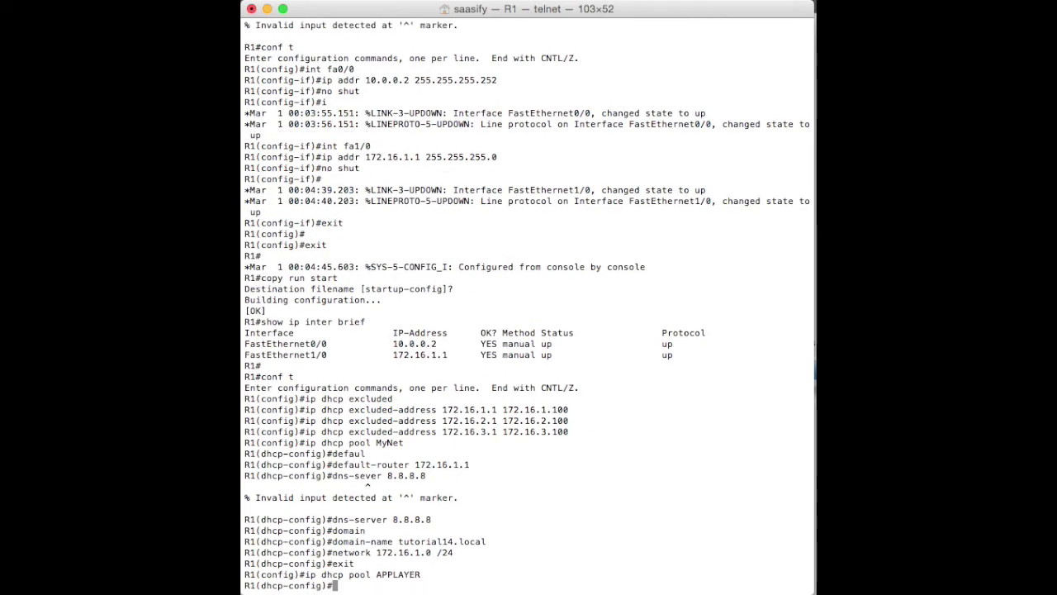
{"action": "type", "text": "def"}
{"action": "key", "text": "Tab"}
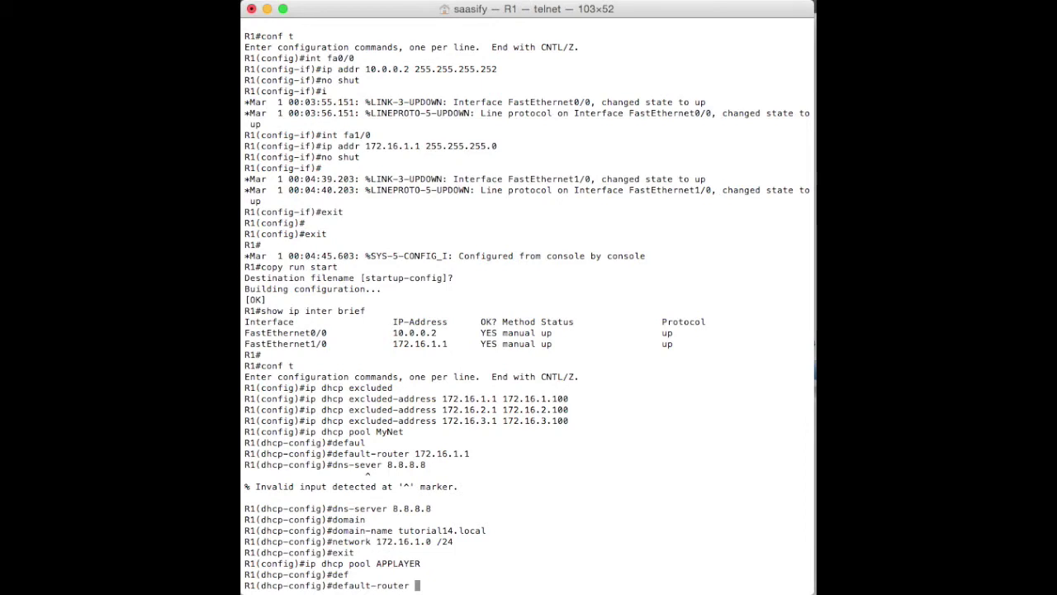
{"action": "type", "text": "172.16.2.1"}
{"action": "key", "text": "Return"}
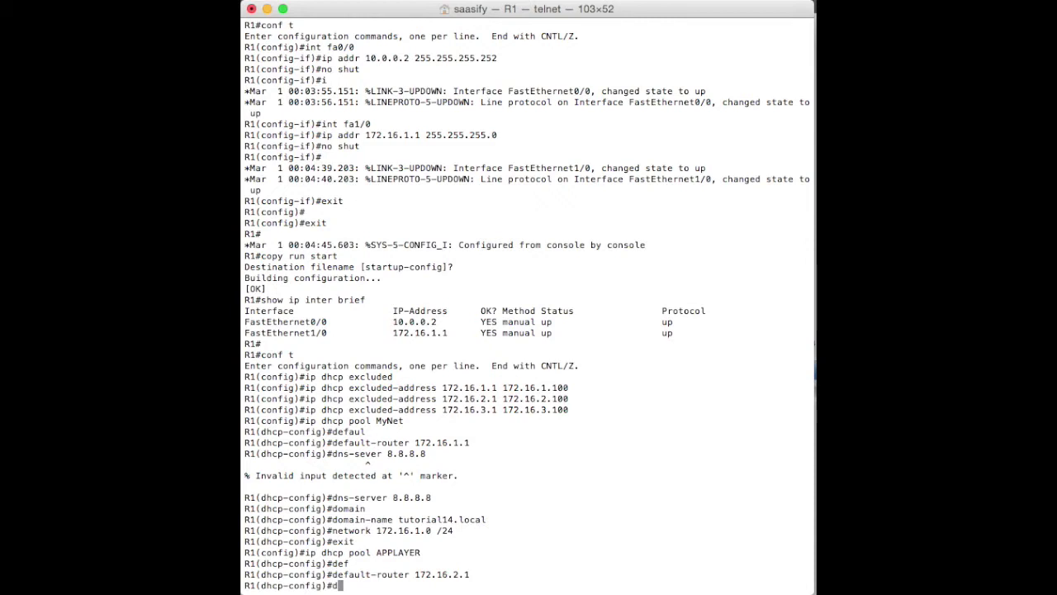
Set APPLAYER's DNS server to 8.8.8.8 and domain name to tutorial14.local.
{"action": "type", "text": "dns-ser"}
{"action": "key", "text": "Tab"}
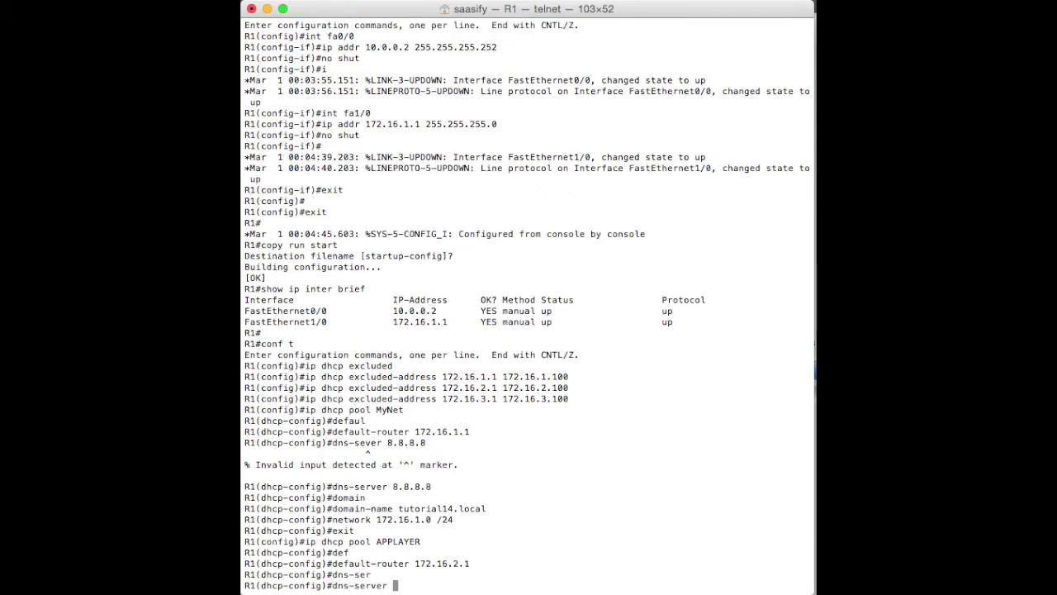
{"action": "type", "text": "8.8.8.8"}
{"action": "key", "text": "Return"}
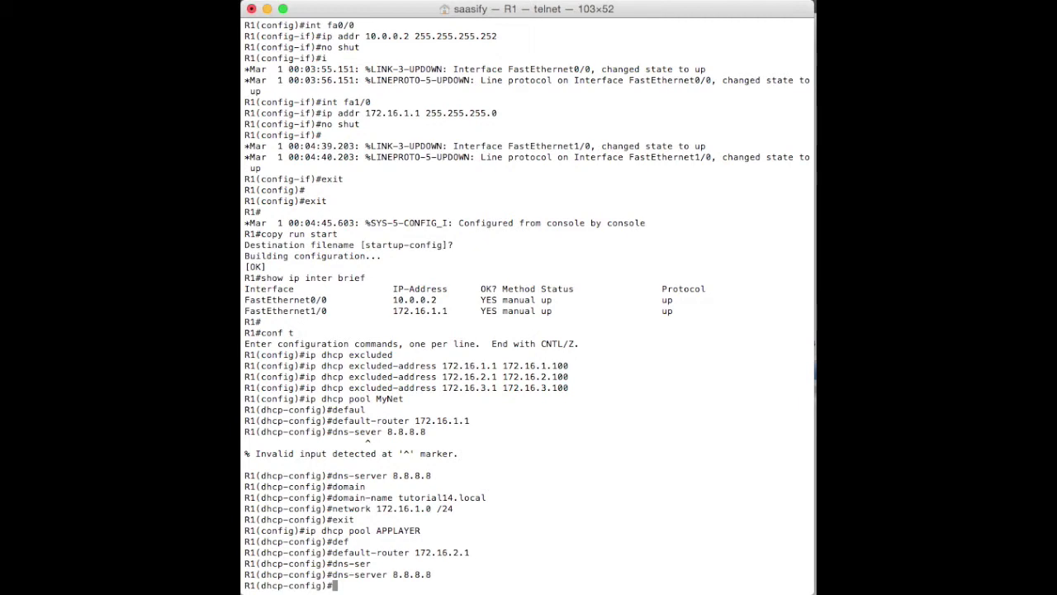
{"action": "type", "text": "domain"}
{"action": "key", "text": "Tab"}
{"action": "type", "text": "tu"}
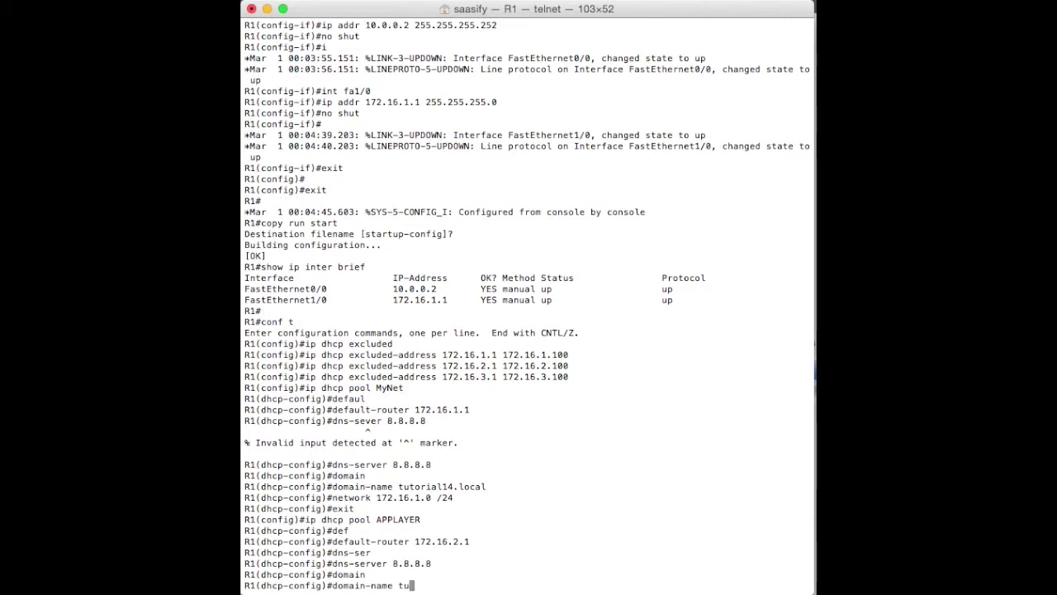
{"action": "type", "text": "torial14"}
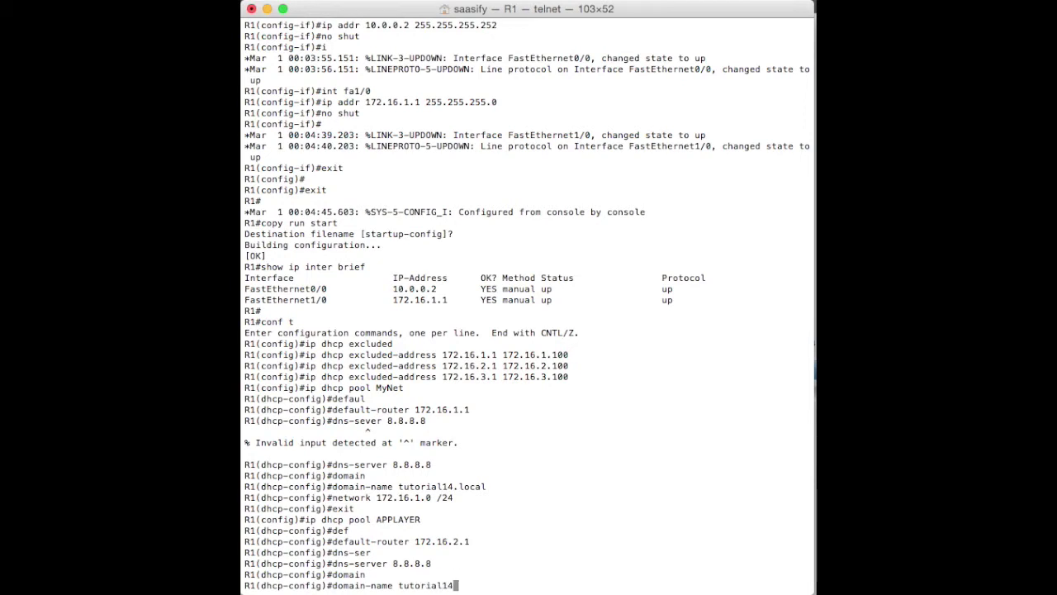
{"action": "type", "text": ".local"}
{"action": "key", "text": "Return"}
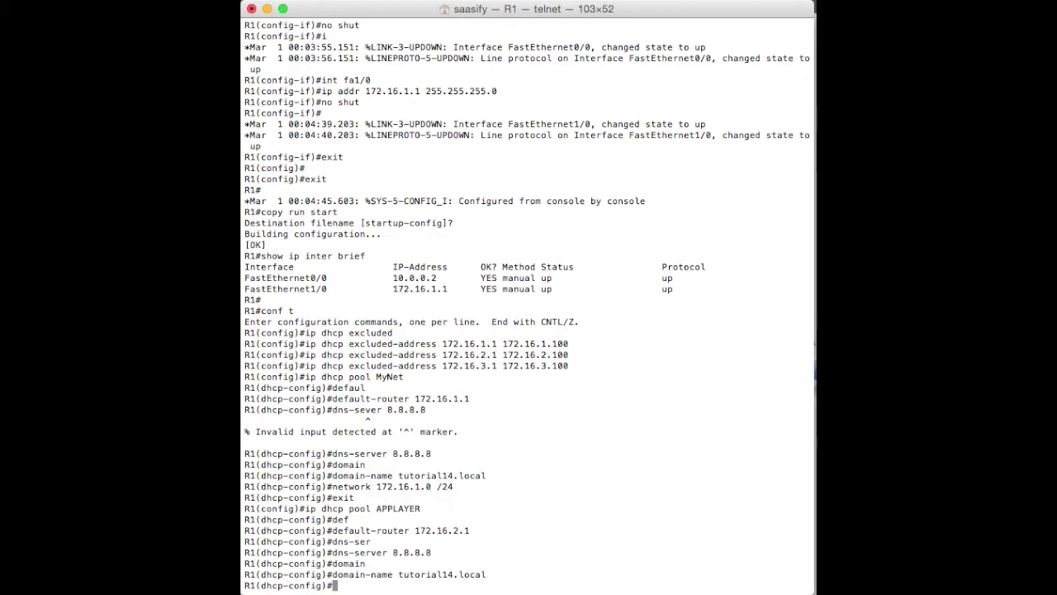
Add network 172.16.2.0 /24 to APPLAYER and leave the pool.
{"action": "type", "text": "network 172.16.2."}
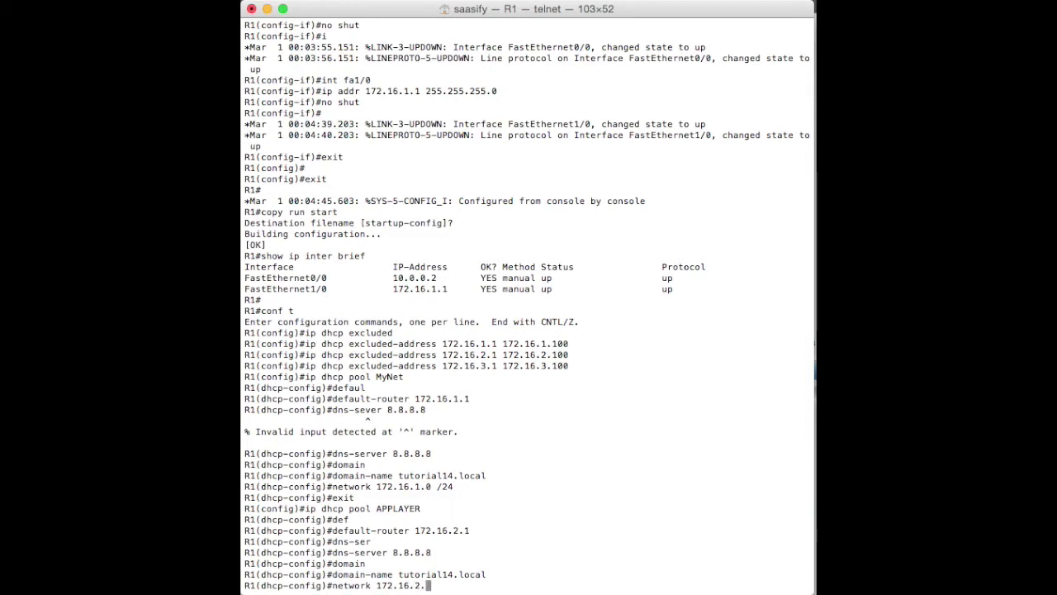
{"action": "type", "text": "0 /24"}
{"action": "key", "text": "Return"}
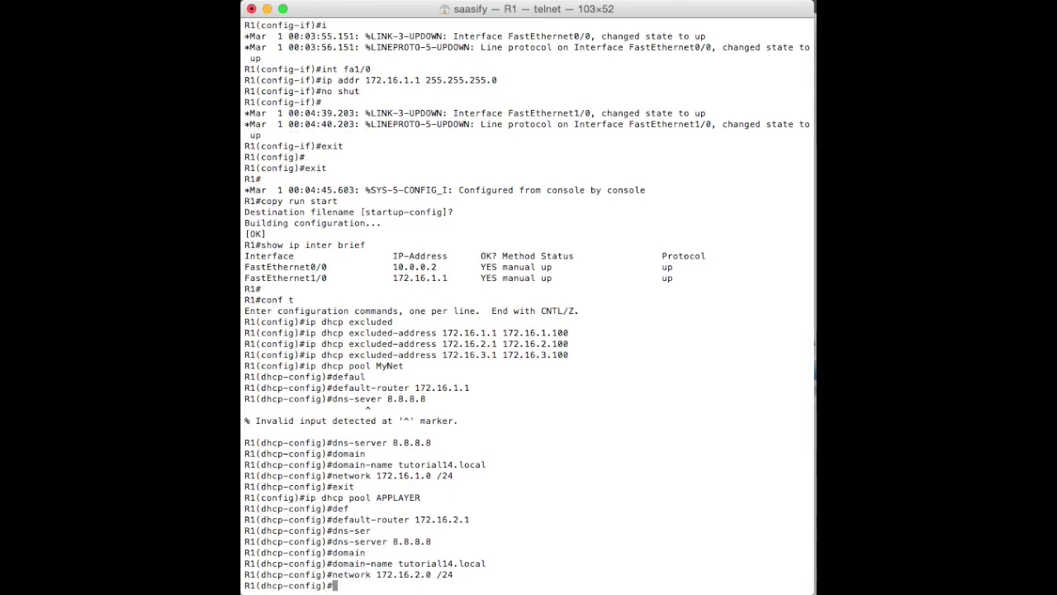
{"action": "type", "text": "exit"}
{"action": "key", "text": "Return"}
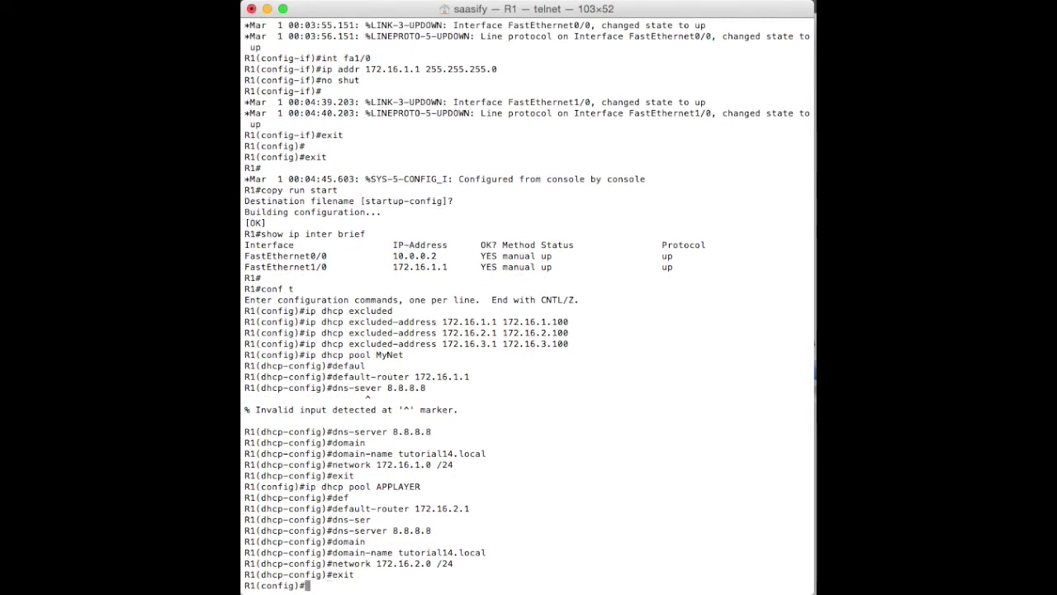
Create DHCP pool DBLAYER with default router 172.16.3.1, correcting the mistyped 172.16.3.0.
{"action": "type", "text": "ip dhcp "}
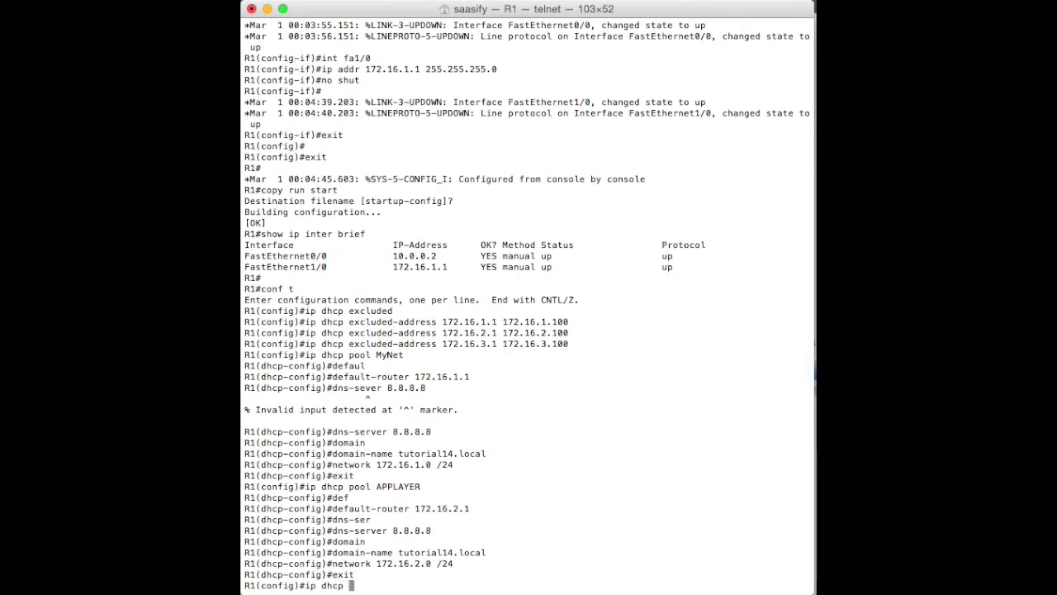
{"action": "type", "text": "pool DBLAYER"}
{"action": "key", "text": "Return"}
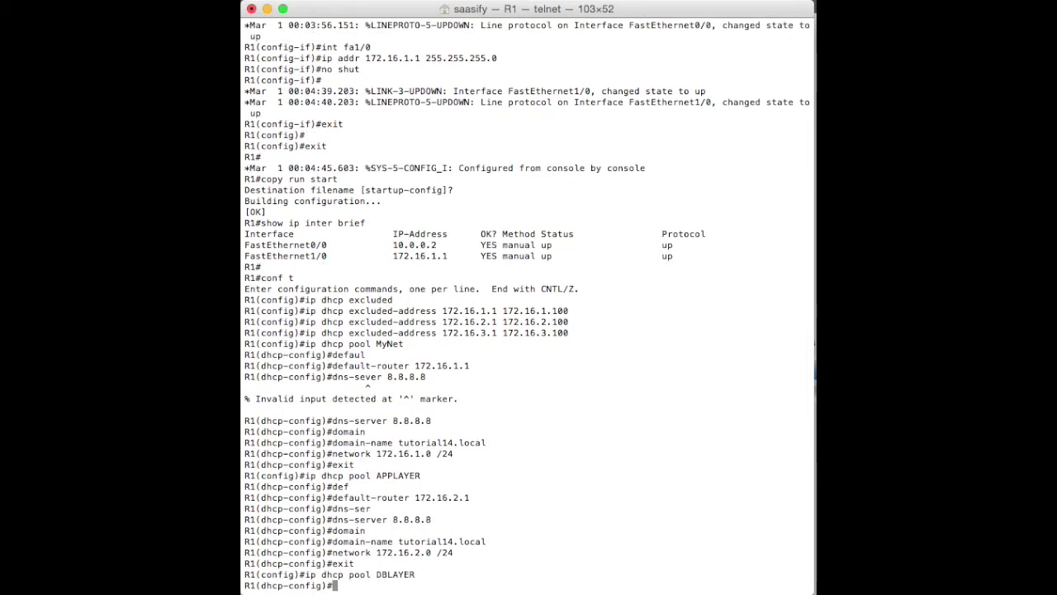
{"action": "type", "text": "def"}
{"action": "key", "text": "Tab"}
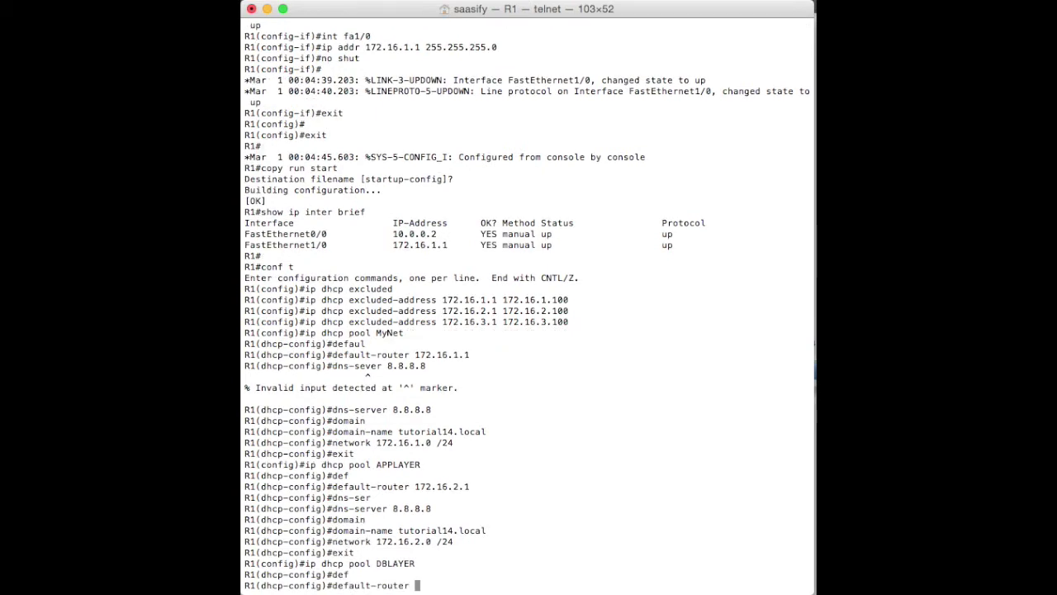
{"action": "type", "text": "172.16.3.0"}
{"action": "key", "text": "Return"}
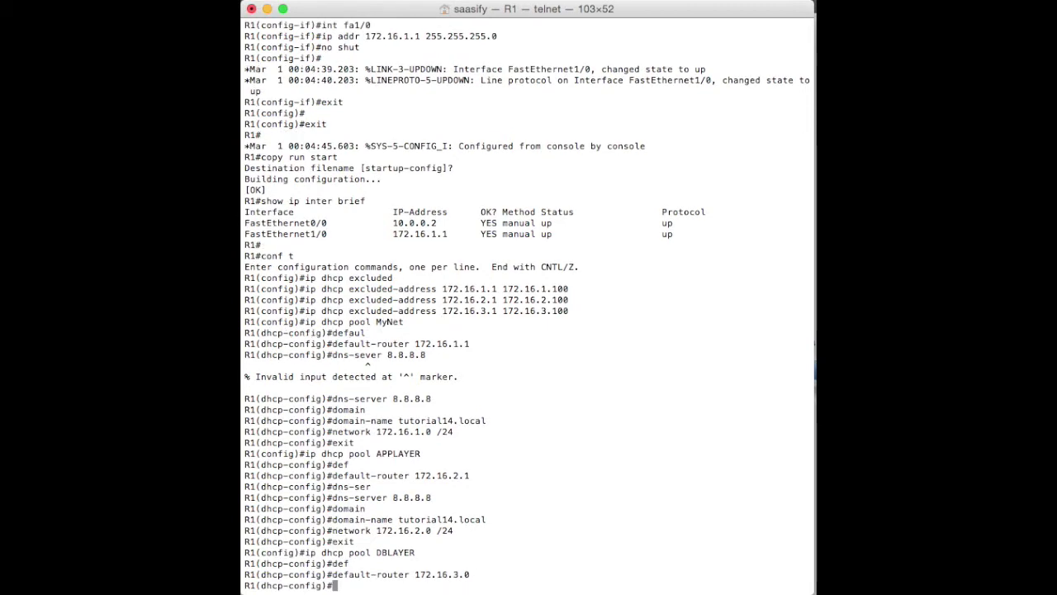
{"action": "key", "text": "Up"}
{"action": "key", "text": "BackSpace"}
{"action": "type", "text": "172.16.3.1"}
{"action": "key", "text": "Return"}
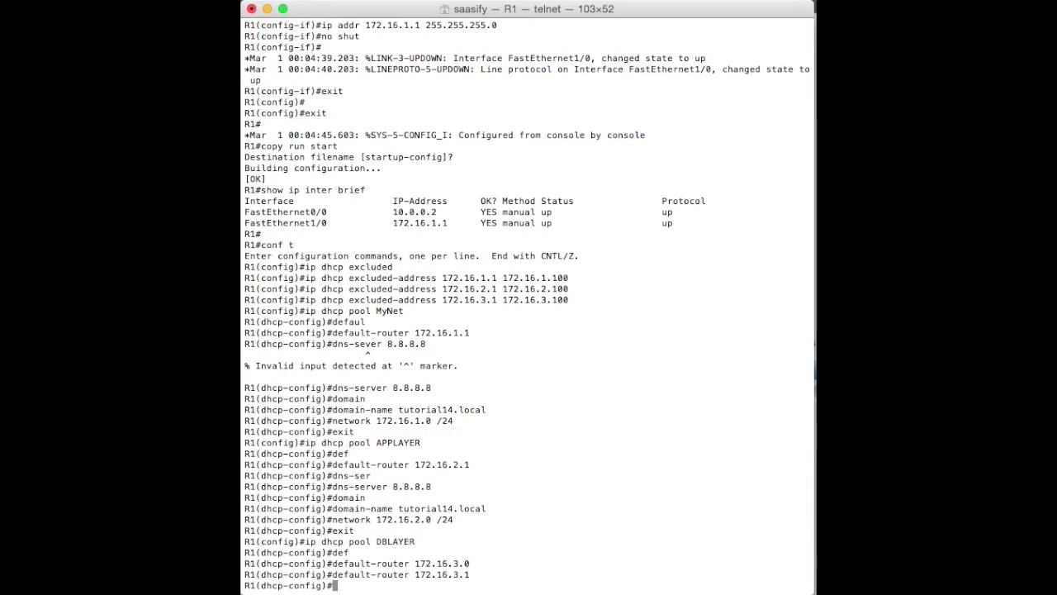
Set DBLAYER's DNS server to 8.8.8.8 and domain name to tutorial14.local.
{"action": "type", "text": "dns-server 8.8.8."}
{"action": "key", "text": "Return"}
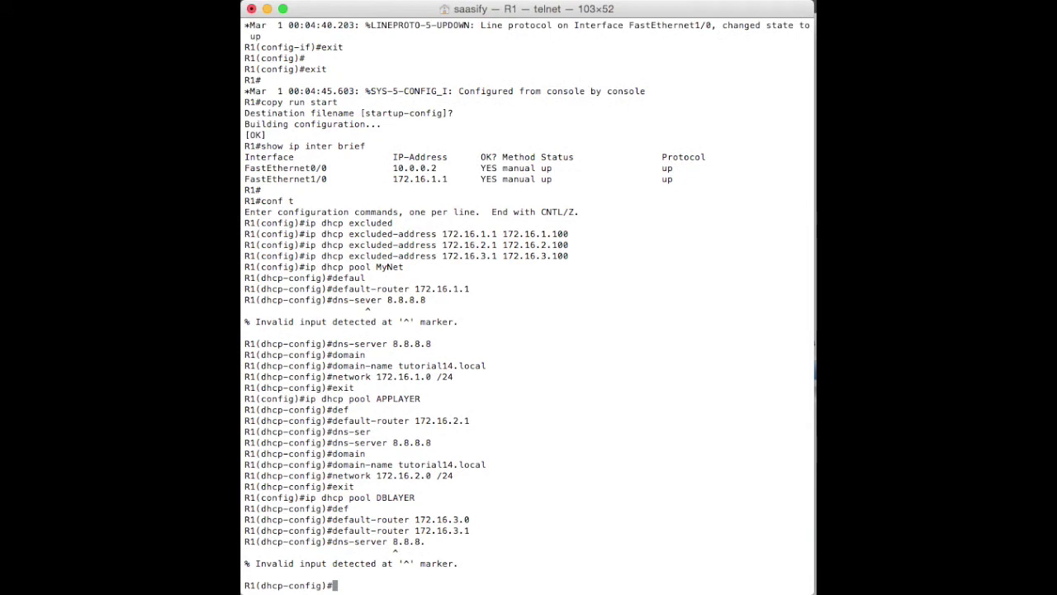
{"action": "key", "text": "Up"}
{"action": "type", "text": "8"}
{"action": "key", "text": "Return"}
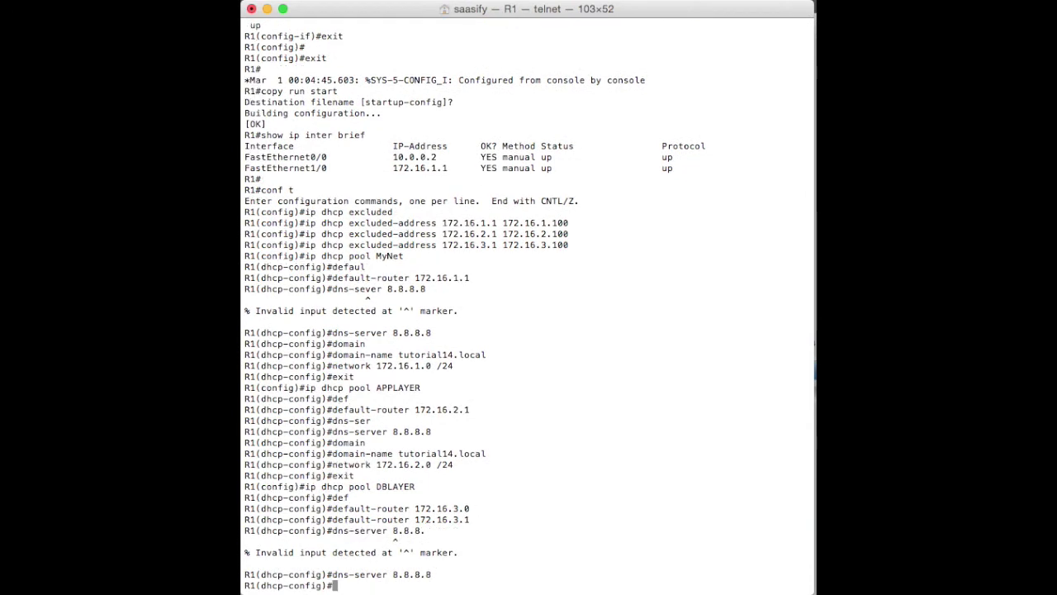
{"action": "type", "text": "domain"}
{"action": "key", "text": "Tab"}
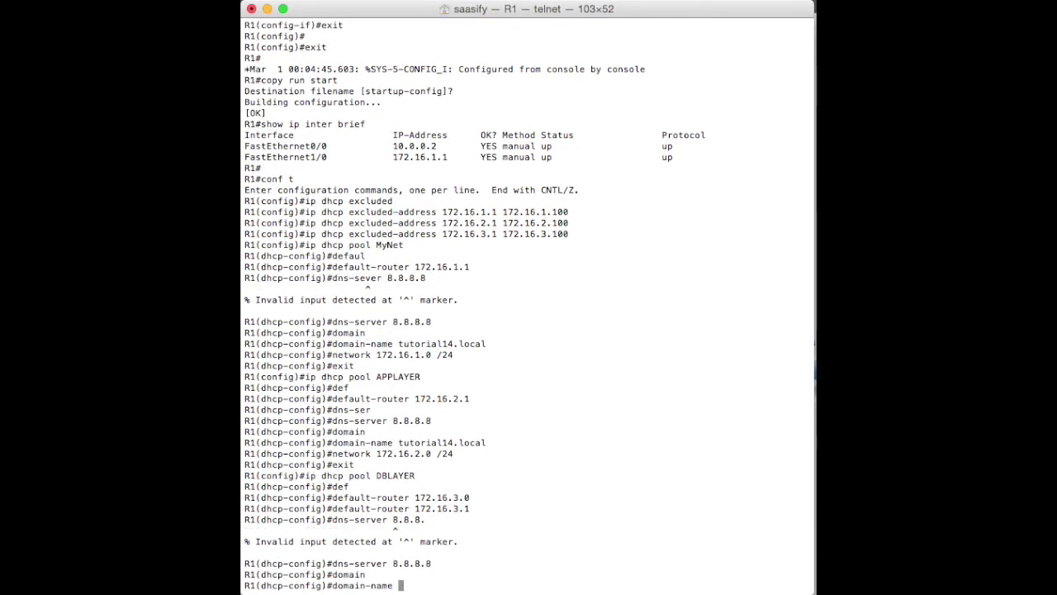
{"action": "type", "text": "tutorial15"}
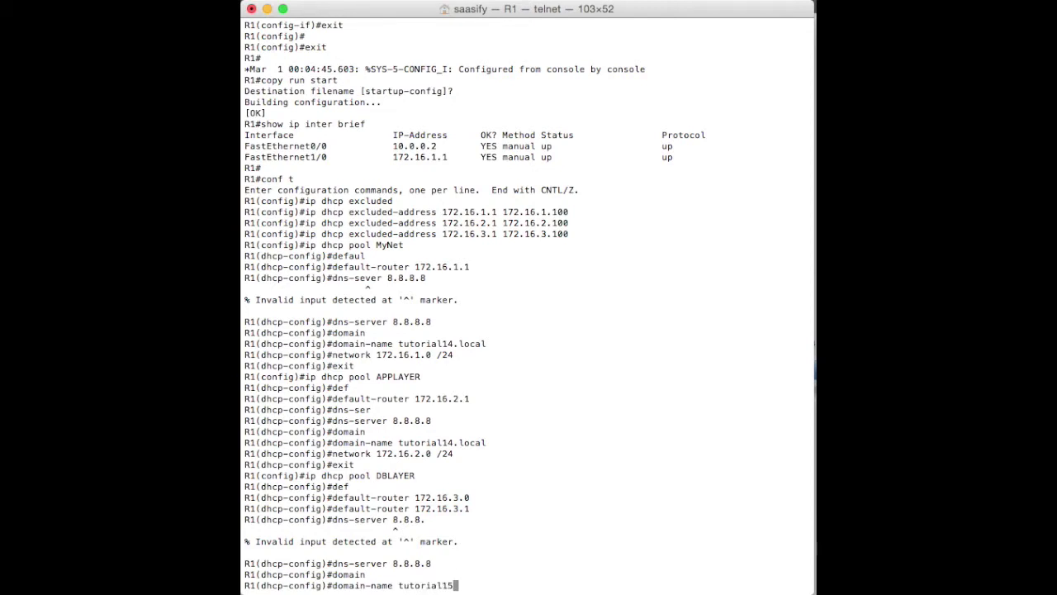
{"action": "type", "text": ".local"}
{"action": "key", "text": "Return"}
Add network 172.16.3.0 /24 to DBLAYER and leave the pool.
{"action": "type", "text": "netw"}
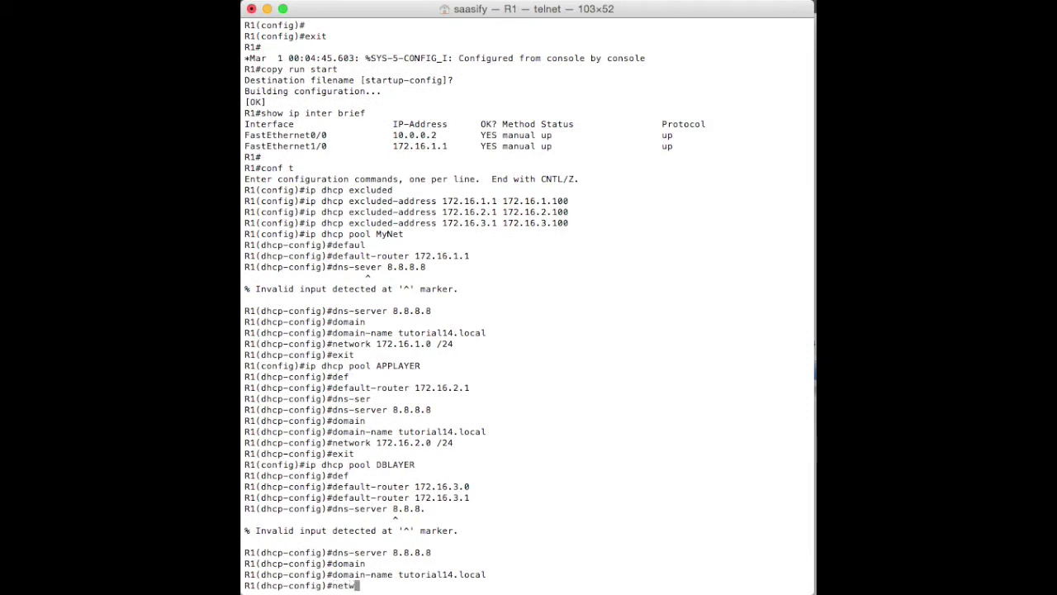
{"action": "type", "text": "ork 172.16.3.0 /24"}
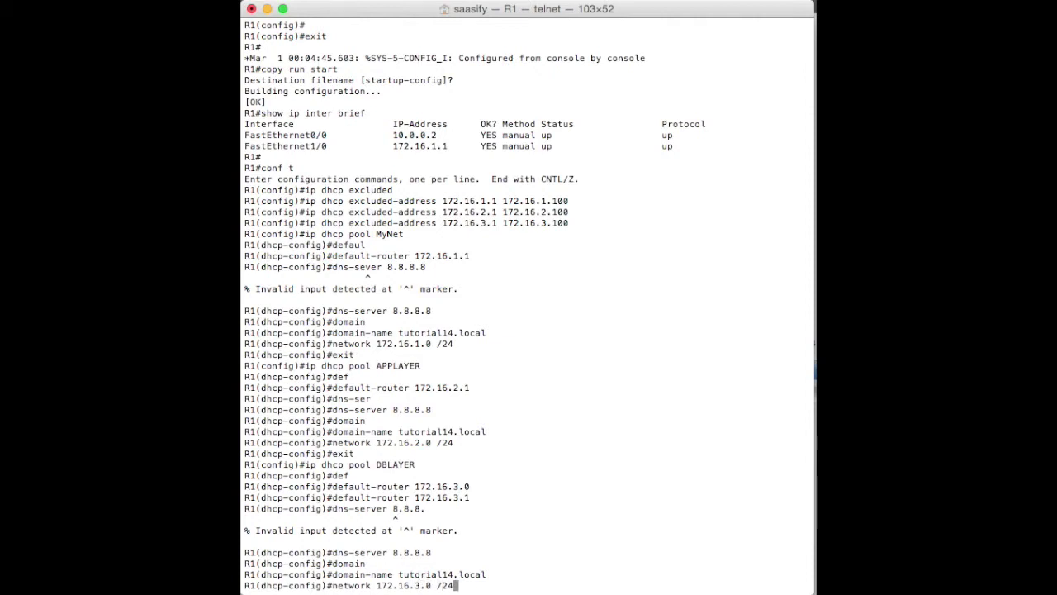
{"action": "key", "text": "Return"}
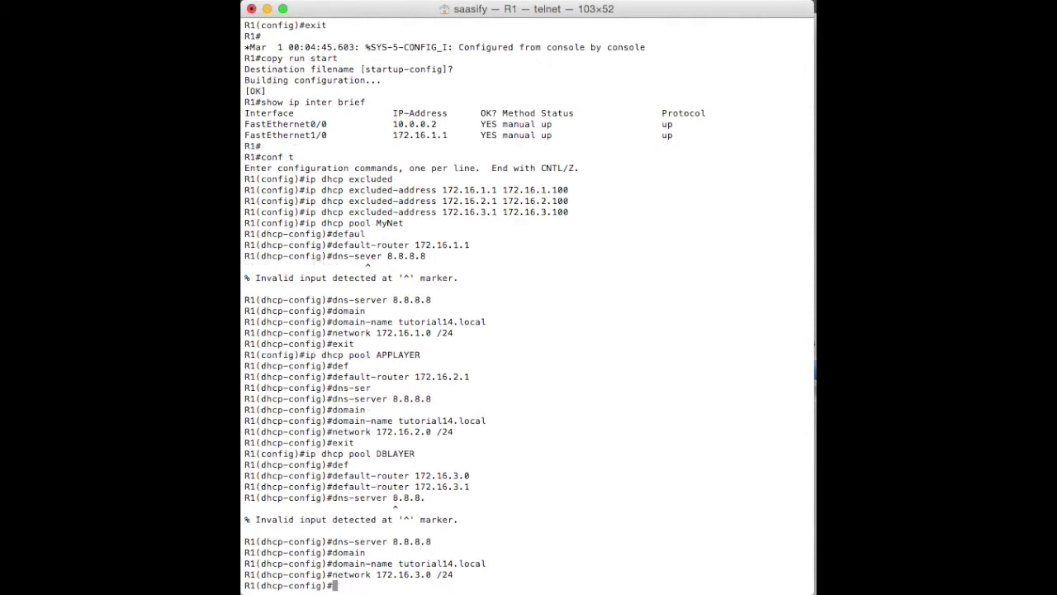
{"action": "type", "text": "exit"}
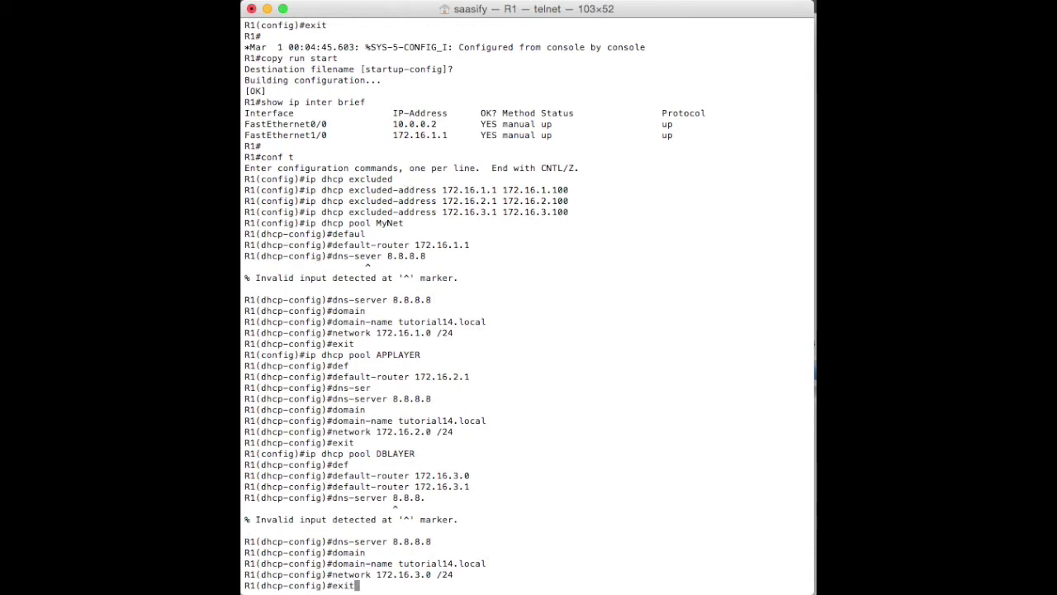
{"action": "key", "text": "Return"}
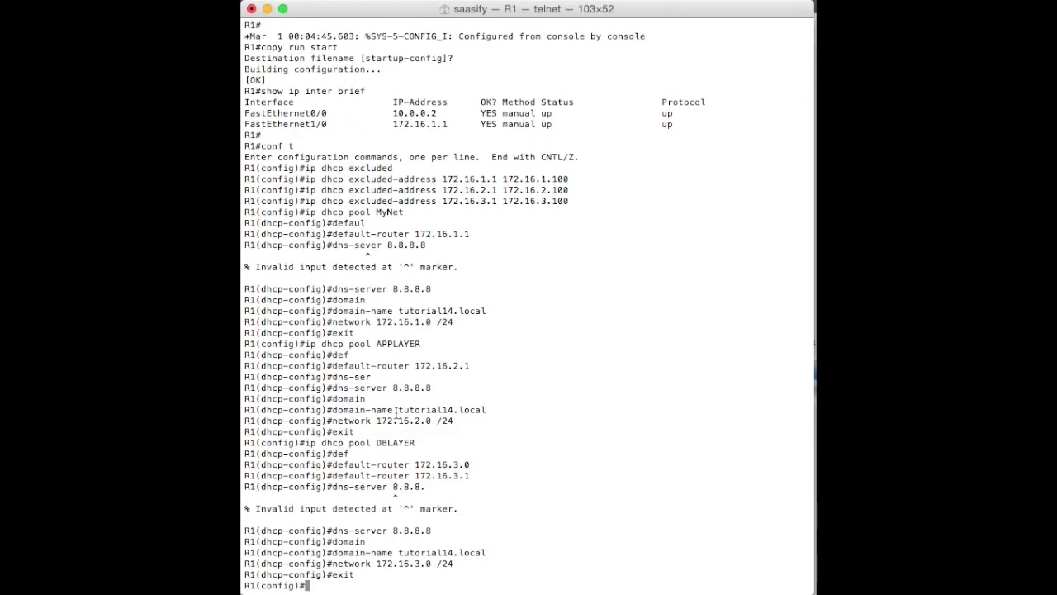
Drag the R1 console to the lower right, uncovering the GNS3 topology.
{"action": "key", "text": "Return"}
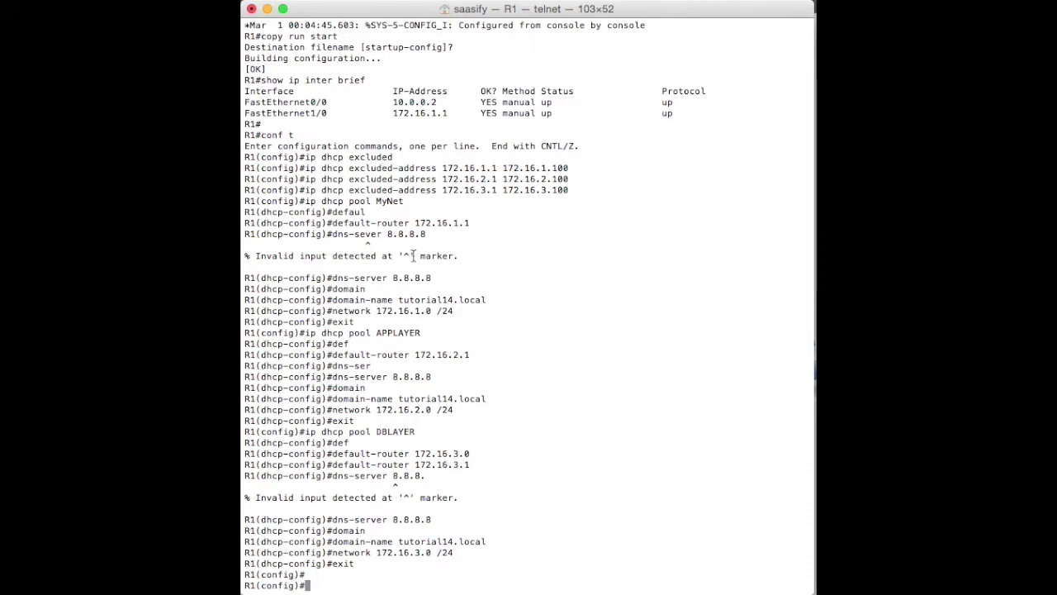
{"action": "left_click_drag", "start_coordinate": [387, 10], "coordinate": [893, 119]}
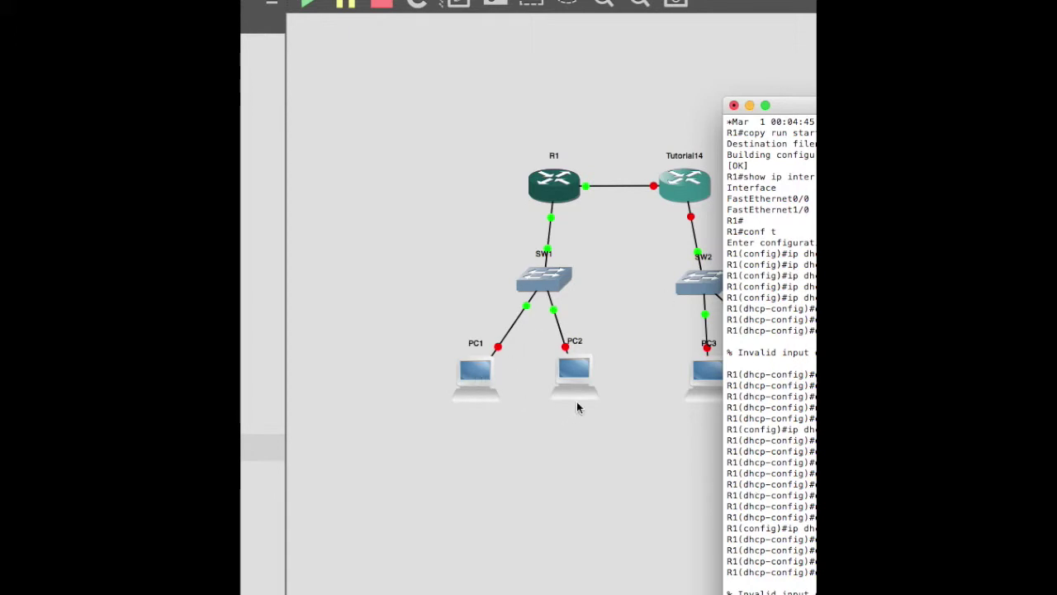
Drag the R1 telnet console back over the GNS3 canvas.
{"action": "left_click_drag", "start_coordinate": [911, 111], "coordinate": [427, 15]}
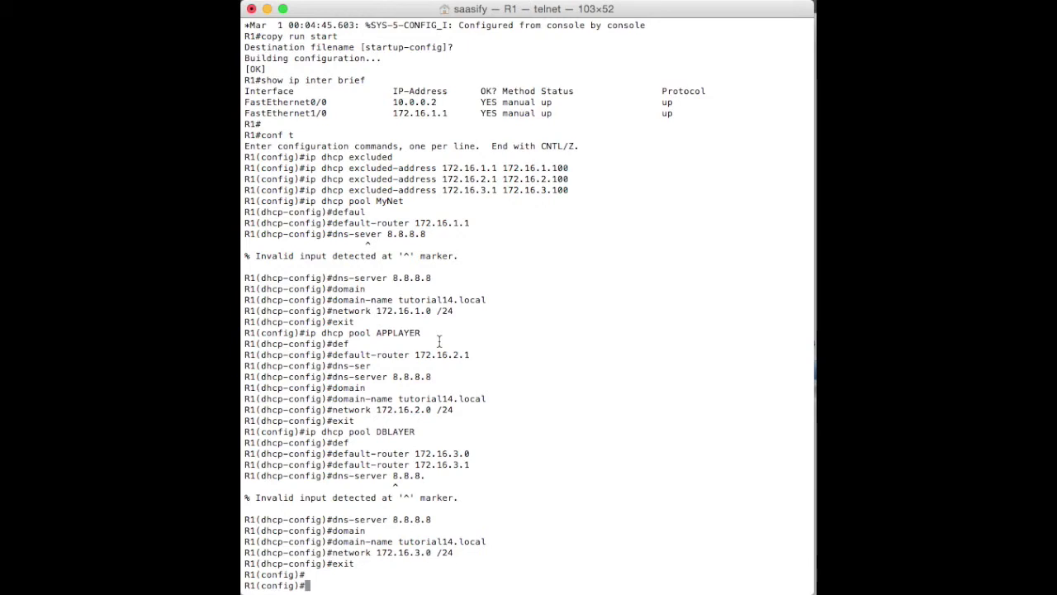
Enter subinterface fa1/0.2 and set encapsulation dot1Q 2.
{"action": "type", "text": "int fa1/0"}
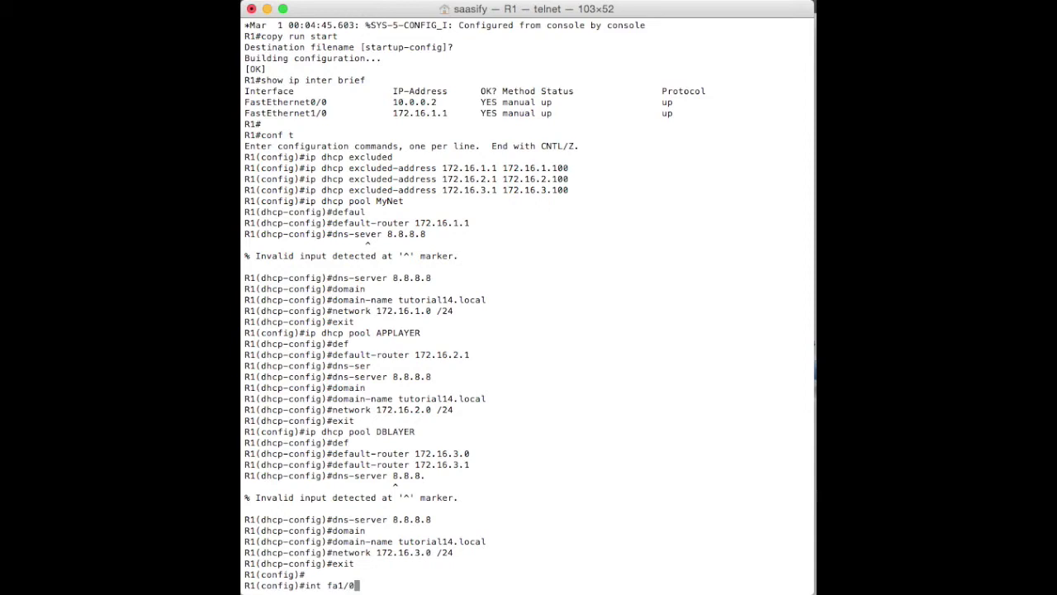
{"action": "type", "text": ".2"}
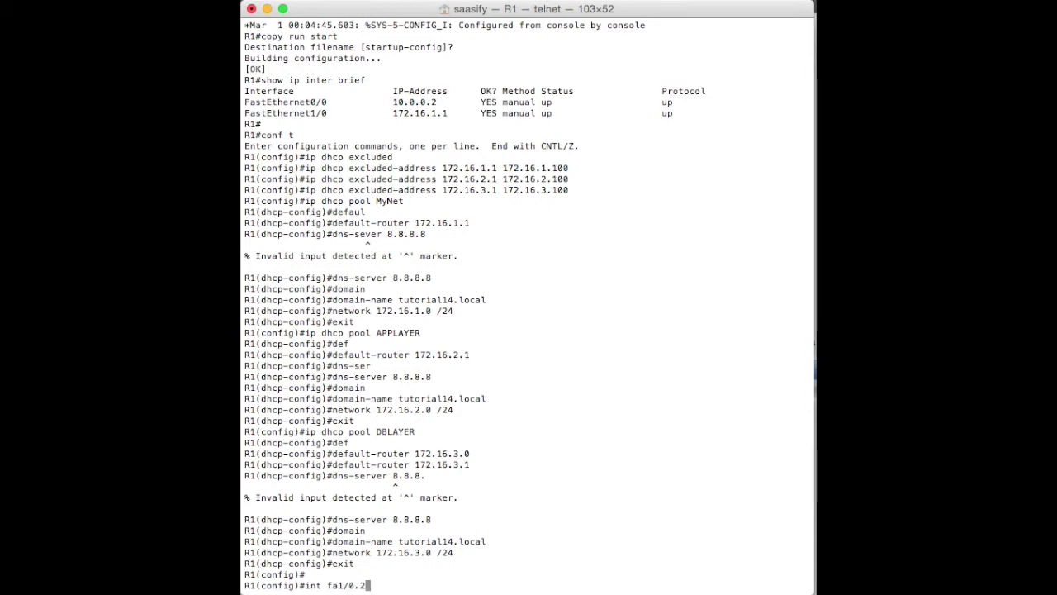
{"action": "key", "text": "Return"}
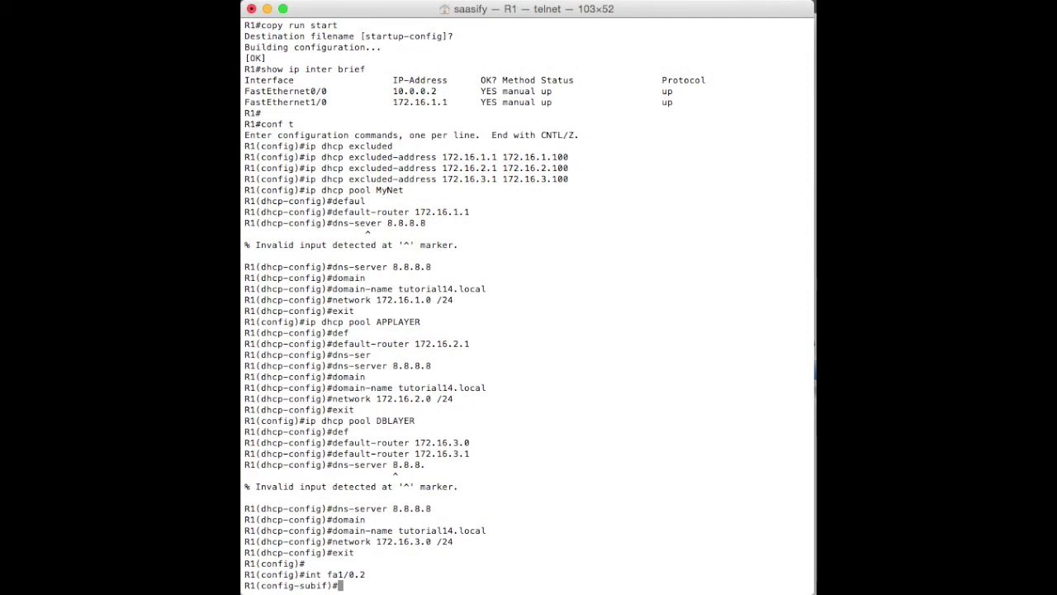
{"action": "type", "text": "encapsulation do"}
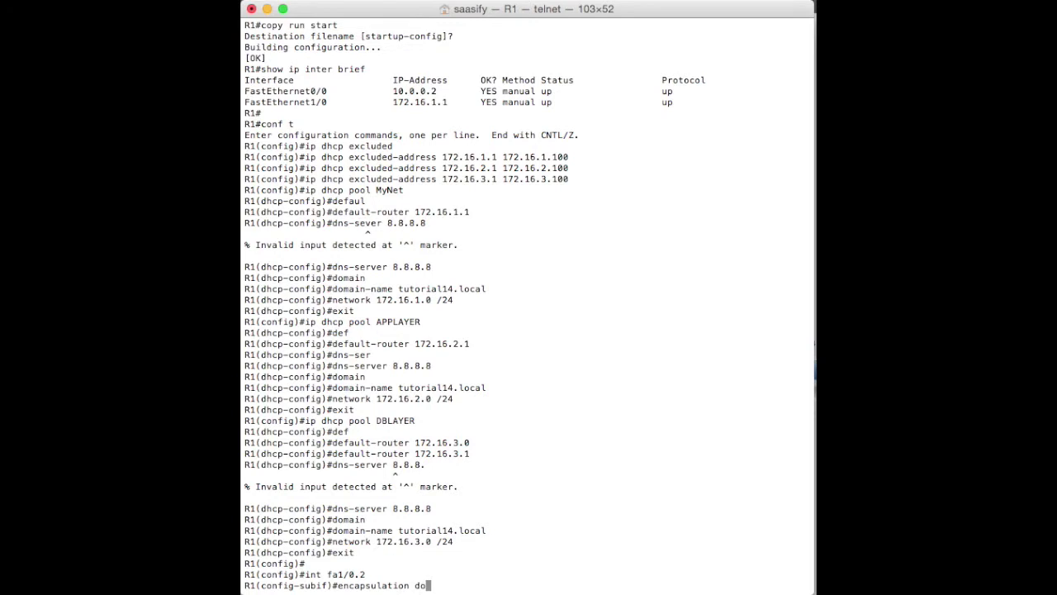
{"action": "key", "text": "Tab"}
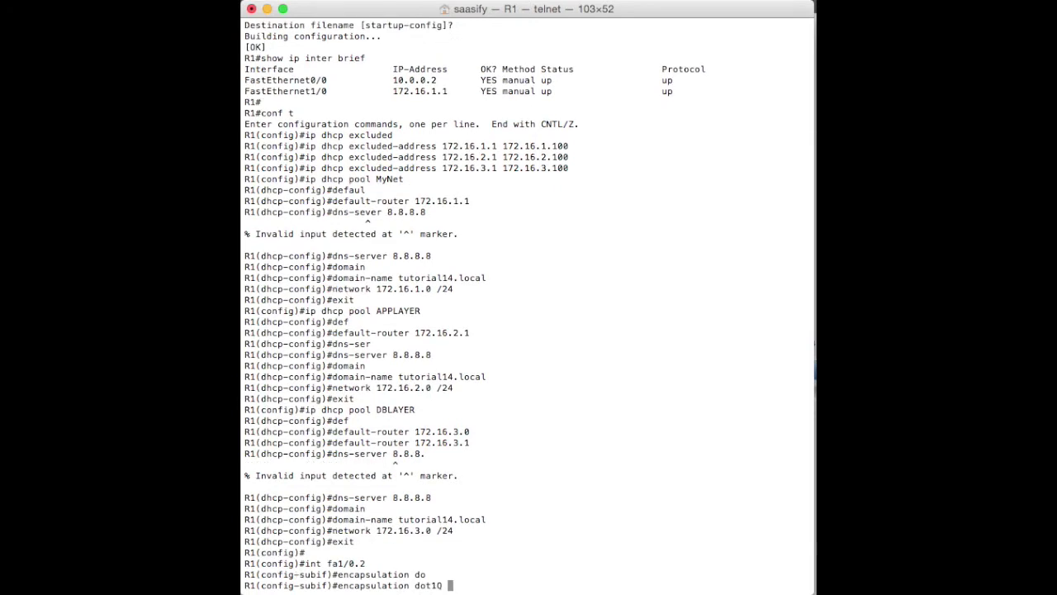
{"action": "type", "text": "2"}
{"action": "key", "text": "Return"}
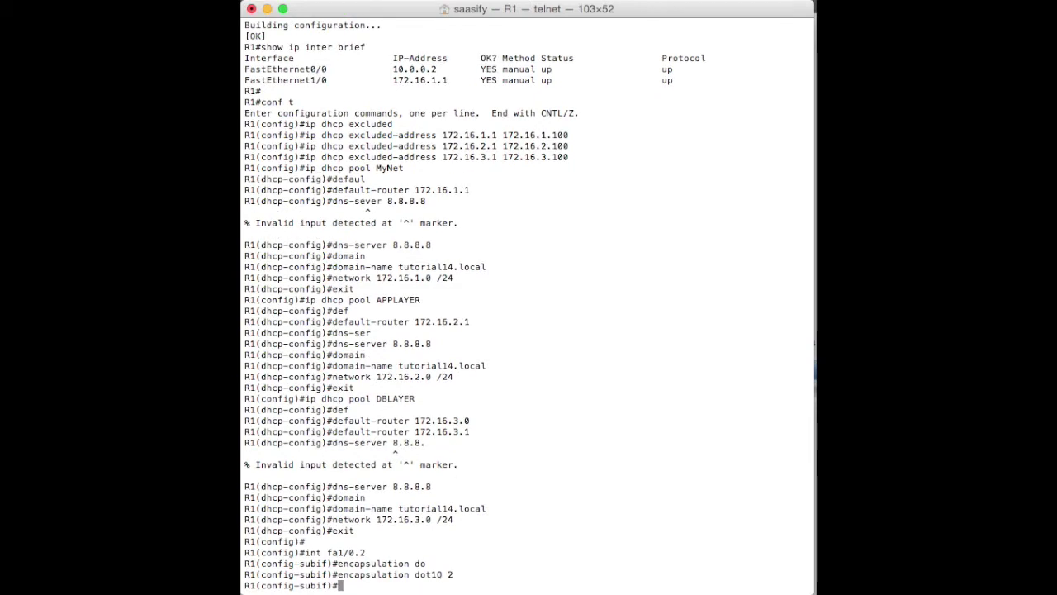
Assign IP address 172.16.2.1 255.255.255.0 to fa1/0.2.
{"action": "type", "text": "ip addres"}
{"action": "key", "text": "BackSpace"}
{"action": "key", "text": "BackSpace"}
{"action": "key", "text": "Tab"}
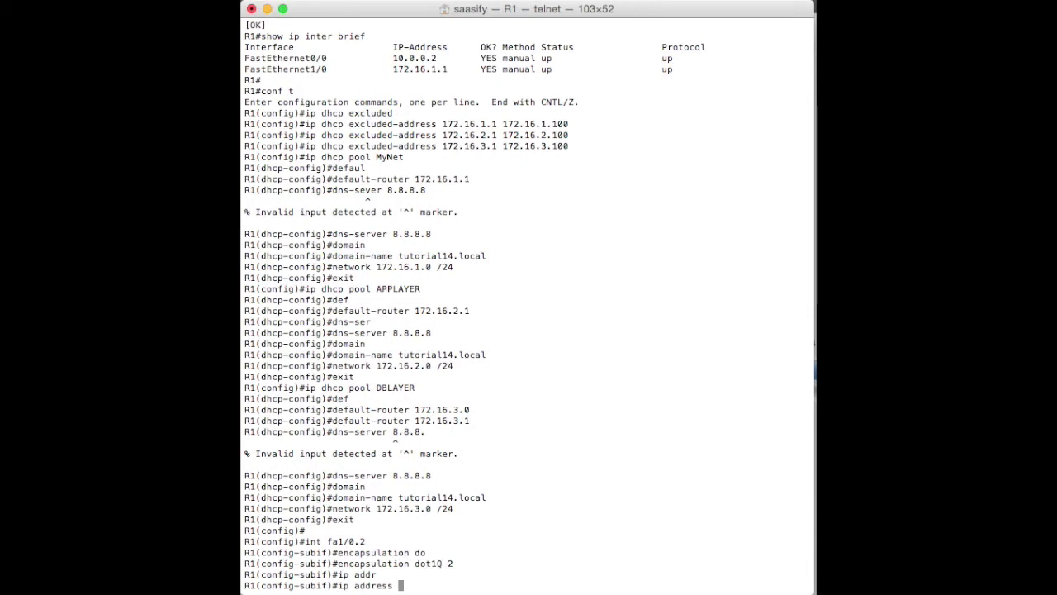
{"action": "type", "text": "172.1"}
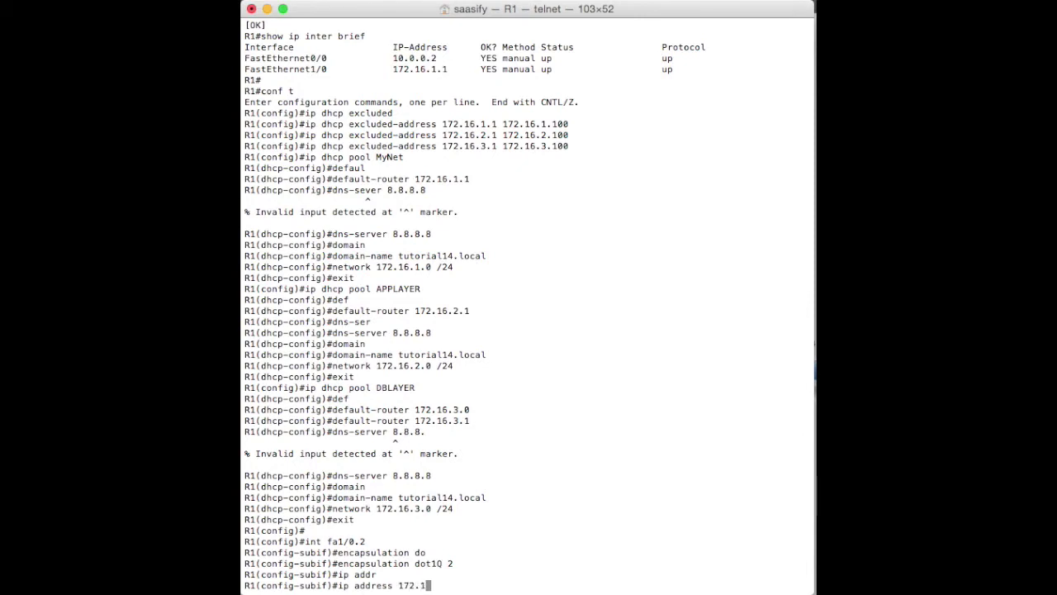
{"action": "type", "text": "6."}
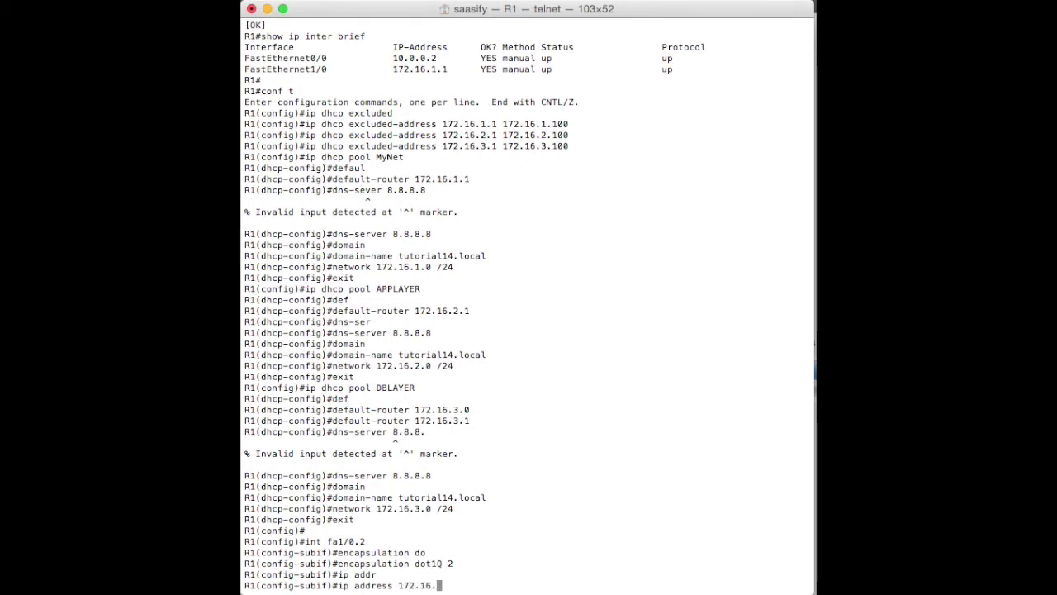
{"action": "type", "text": "2.1"}
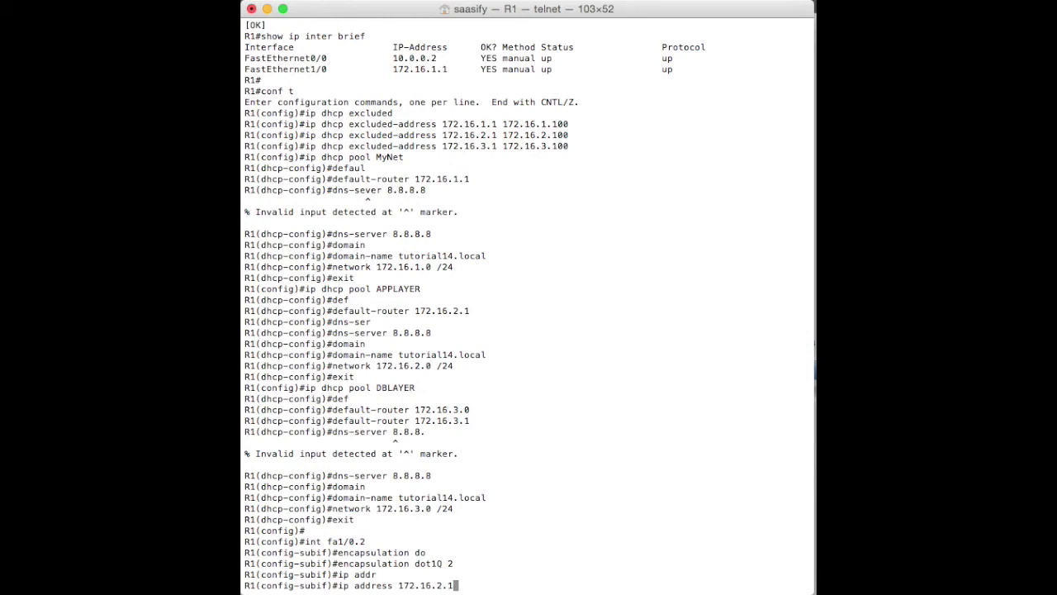
{"action": "type", "text": " 255.255"}
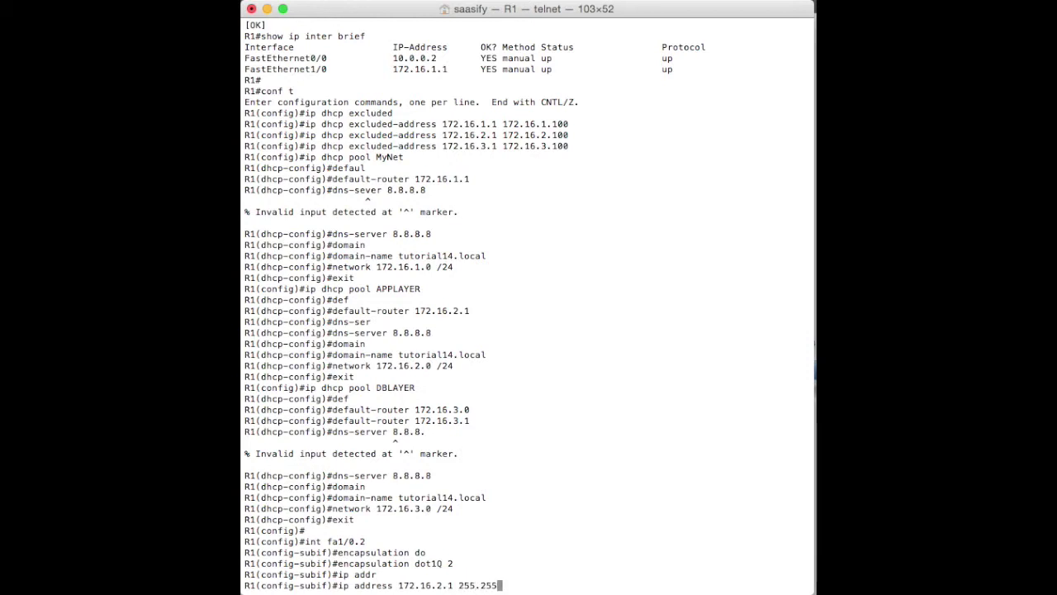
{"action": "type", "text": ".255.0"}
{"action": "key", "text": "Return"}
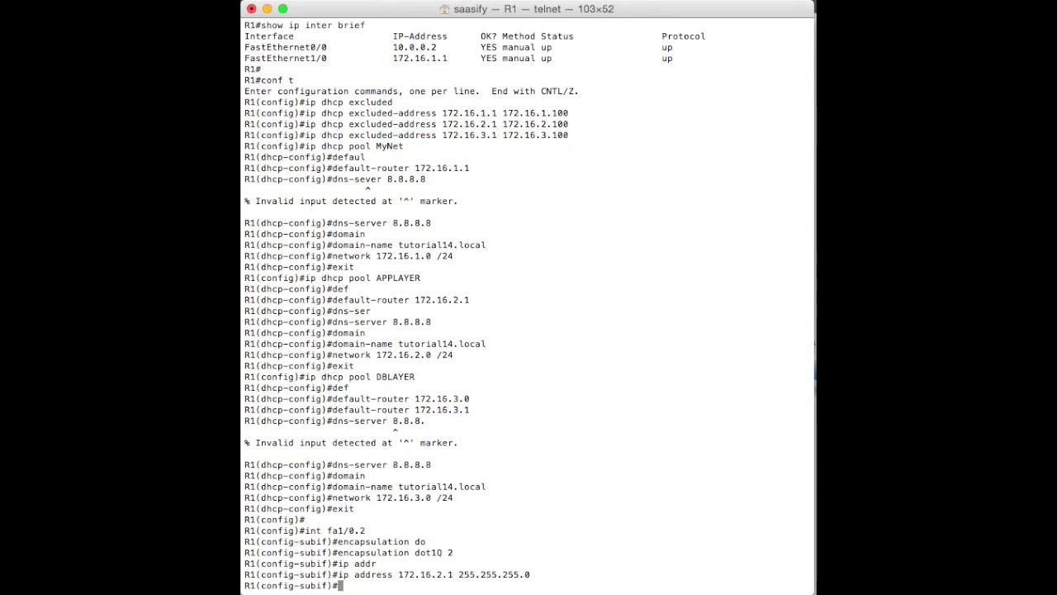
Enable fa1/0.2 with no shut after fixing the mistyped command, then type int fa1/0.3.
{"action": "type", "text": "not shut"}
{"action": "key", "text": "Return"}
{"action": "key", "text": "Up"}
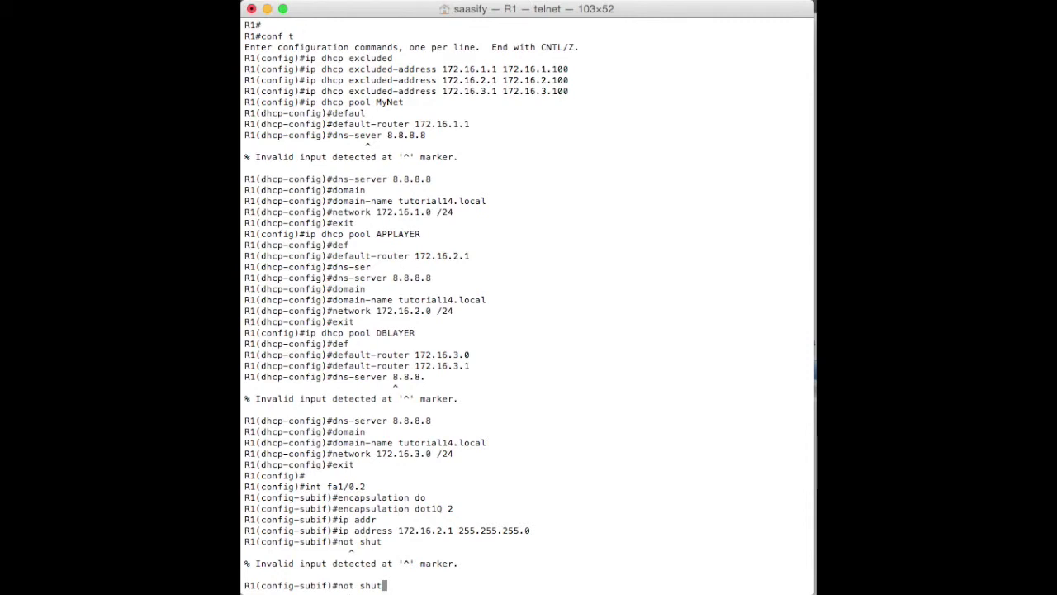
{"action": "key", "text": "BackSpace"}
{"action": "key", "text": "BackSpace"}
{"action": "key", "text": "BackSpace"}
{"action": "key", "text": "BackSpace"}
{"action": "key", "text": "BackSpace"}
{"action": "key", "text": "BackSpace"}
{"action": "key", "text": "BackSpace"}
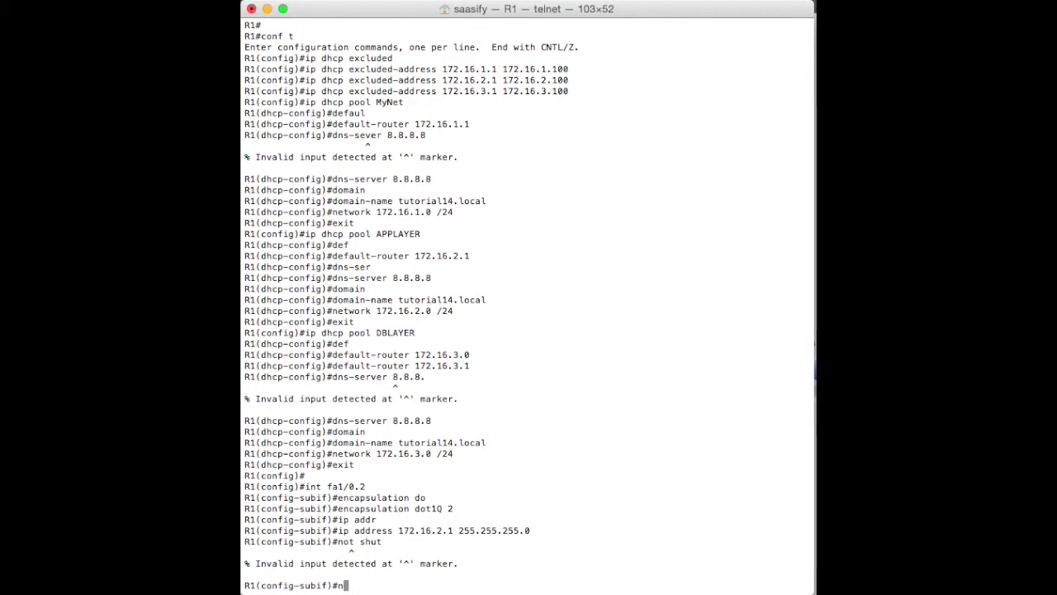
{"action": "type", "text": "o shut"}
{"action": "key", "text": "Return"}
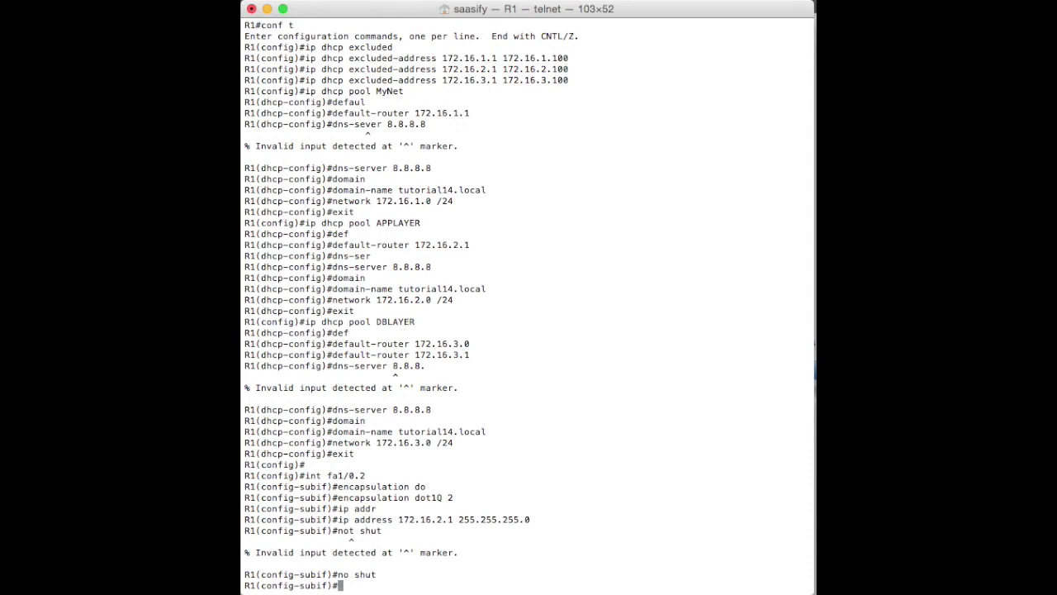
{"action": "type", "text": "int fa1/0"}
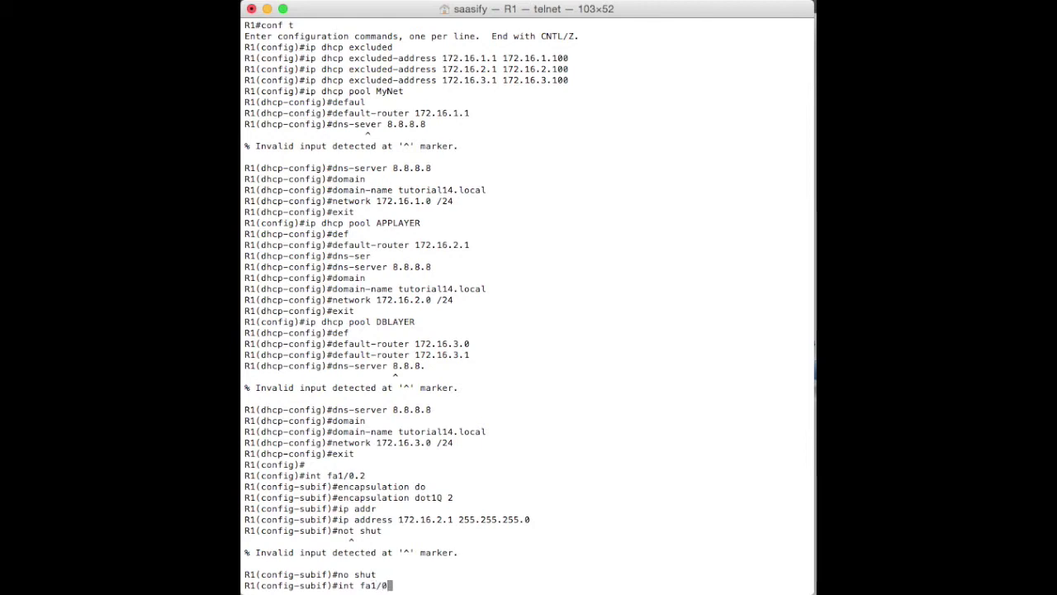
{"action": "type", "text": ".3"}
Enter subinterface fa1/0.3 and set encapsulation dot1Q 3.
{"action": "key", "text": "Return"}
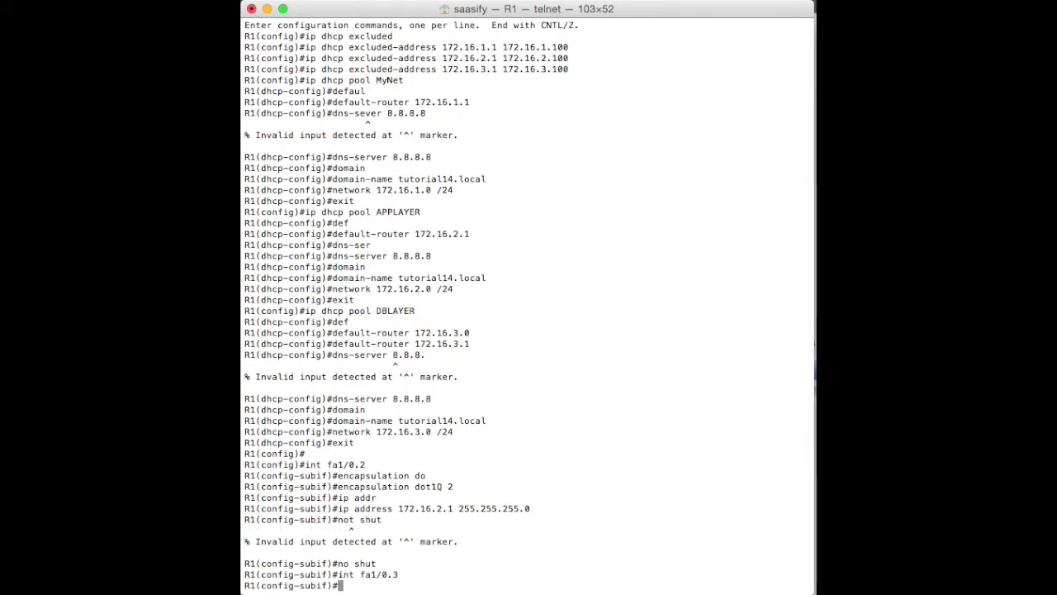
{"action": "type", "text": "encap"}
{"action": "key", "text": "Tab"}
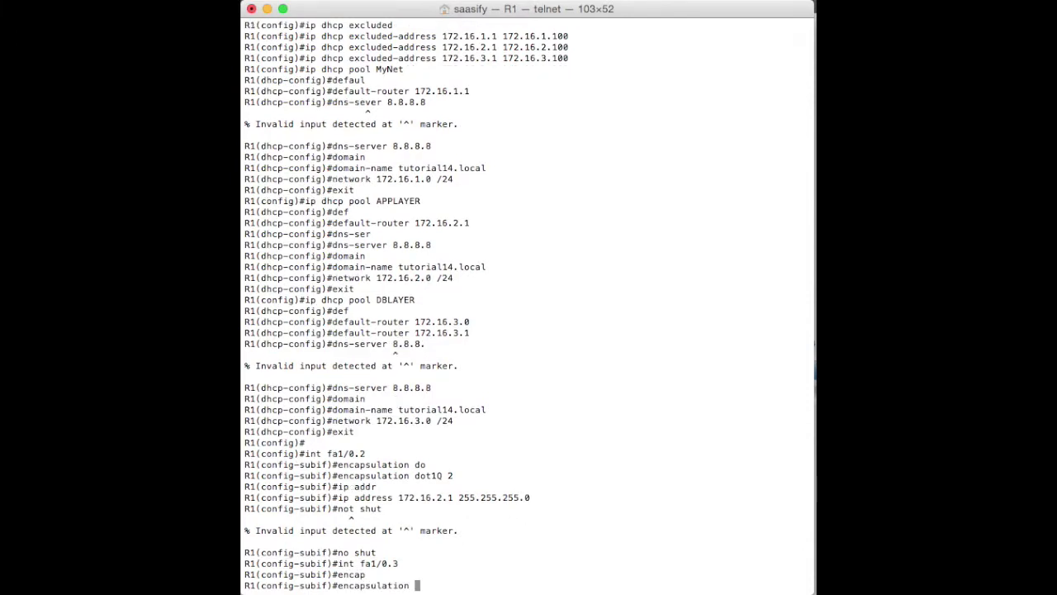
{"action": "type", "text": "dot1q"}
{"action": "key", "text": "Return"}
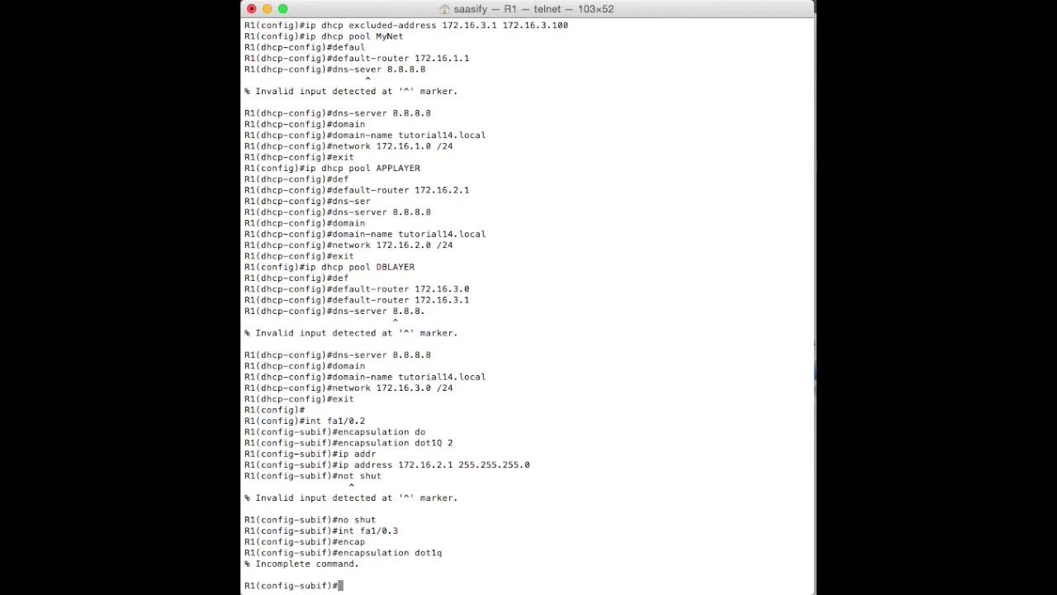
{"action": "key", "text": "Up"}
{"action": "key", "text": "BackSpace"}
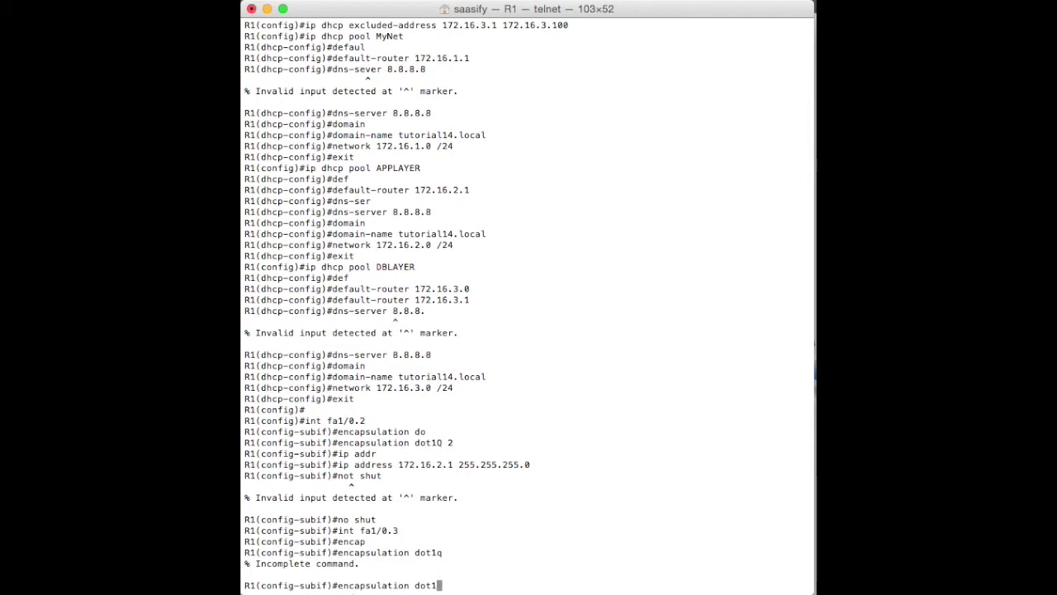
{"action": "type", "text": "Q 3"}
{"action": "key", "text": "Return"}
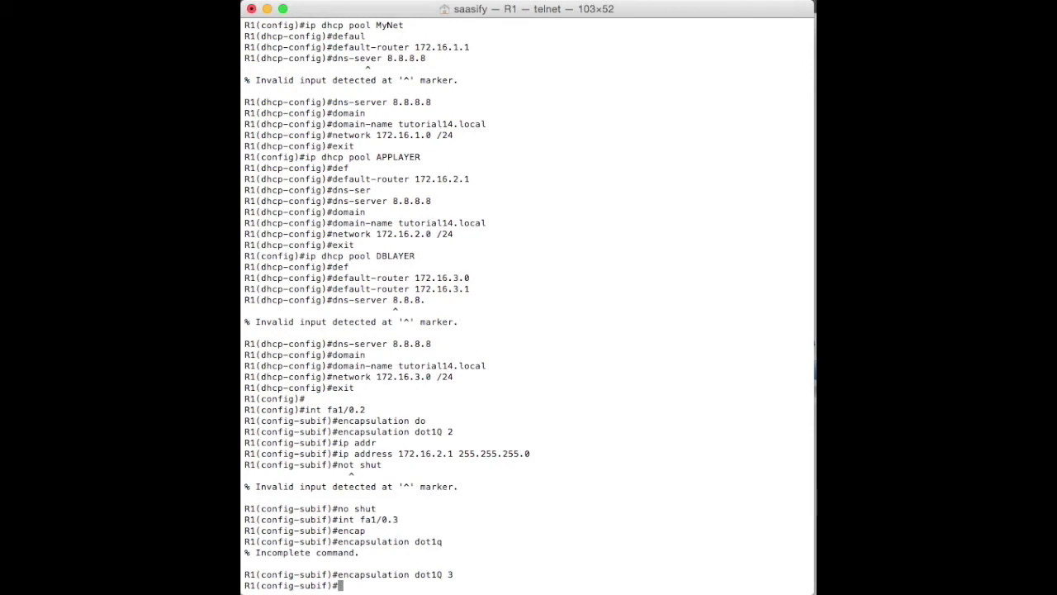
Give fa1/0.3 address 172.16.3.1 255.255.255.0 and enable it with no shut.
{"action": "key", "text": "Up"}
{"action": "key", "text": "Up"}
{"action": "key", "text": "Up"}
{"action": "key", "text": "Up"}
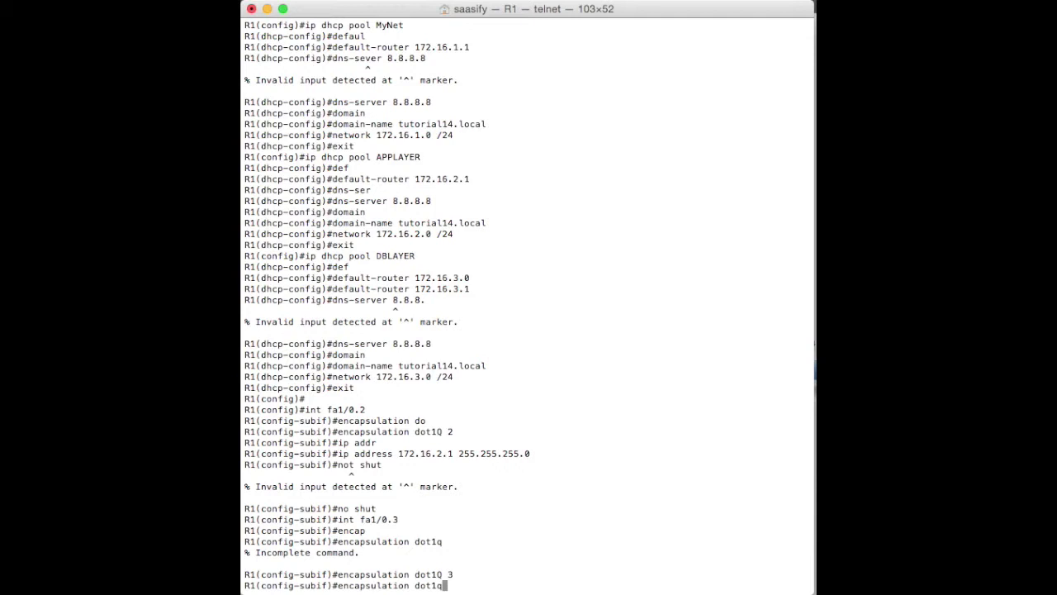
{"action": "key", "text": "Down"}
{"action": "key", "text": "Down"}
{"action": "key", "text": "Up"}
{"action": "key", "text": "Up"}
{"action": "key", "text": "Up"}
{"action": "key", "text": "Up"}
{"action": "key", "text": "Up"}
{"action": "key", "text": "Up"}
{"action": "key", "text": "Up"}
{"action": "key", "text": "Left"}
{"action": "key", "text": "Left"}
{"action": "key", "text": "Left"}
{"action": "key", "text": "Left"}
{"action": "key", "text": "Left"}
{"action": "key", "text": "Left"}
{"action": "key", "text": "Left"}
{"action": "key", "text": "Left"}
{"action": "key", "text": "Left"}
{"action": "key", "text": "Left"}
{"action": "key", "text": "Left"}
{"action": "key", "text": "Left"}
{"action": "key", "text": "Left"}
{"action": "key", "text": "Left"}
{"action": "key", "text": "Left"}
{"action": "key", "text": "Left"}
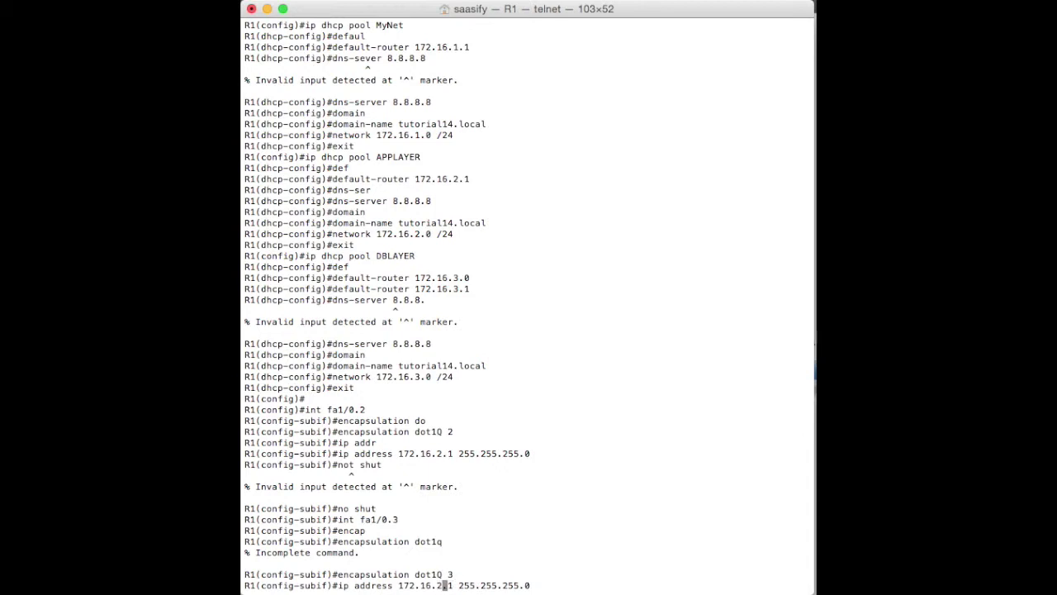
{"action": "key", "text": "Return"}
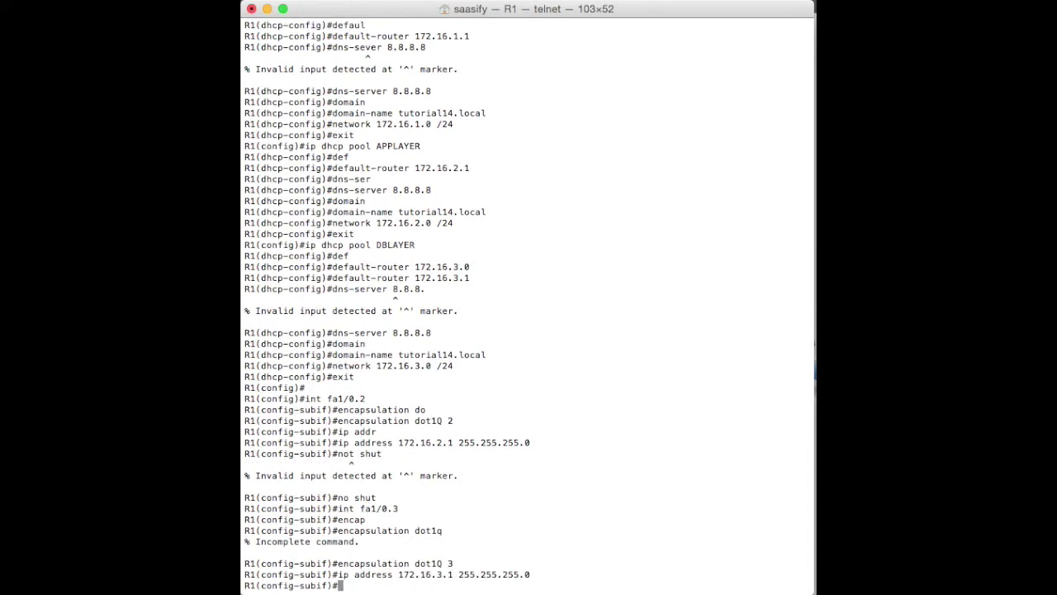
{"action": "type", "text": "no shut"}
{"action": "key", "text": "Return"}
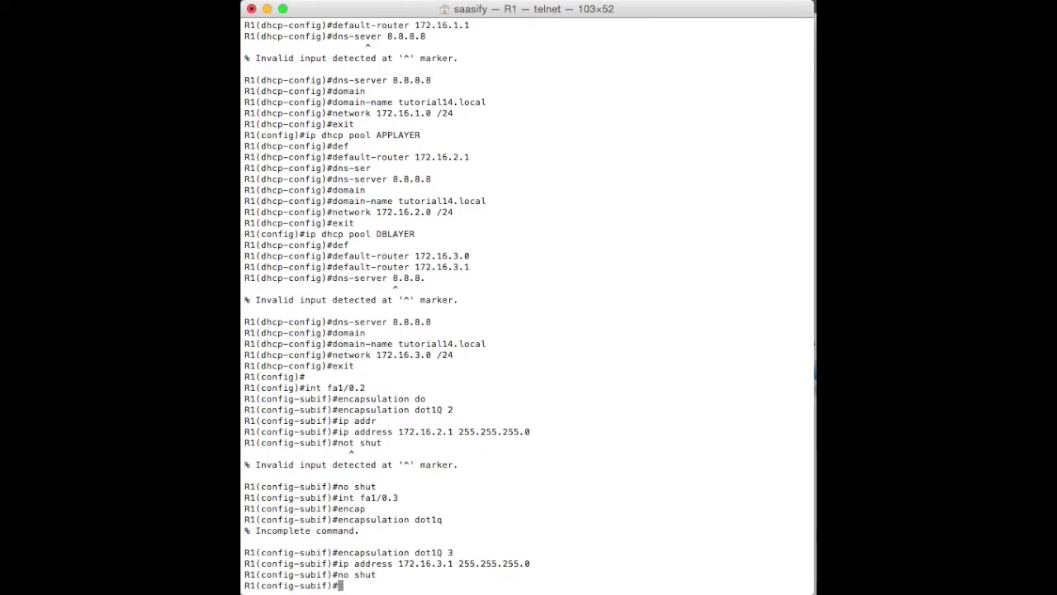
Exit twice to return to the R1# privileged prompt.
{"action": "type", "text": "exit"}
{"action": "key", "text": "Return"}
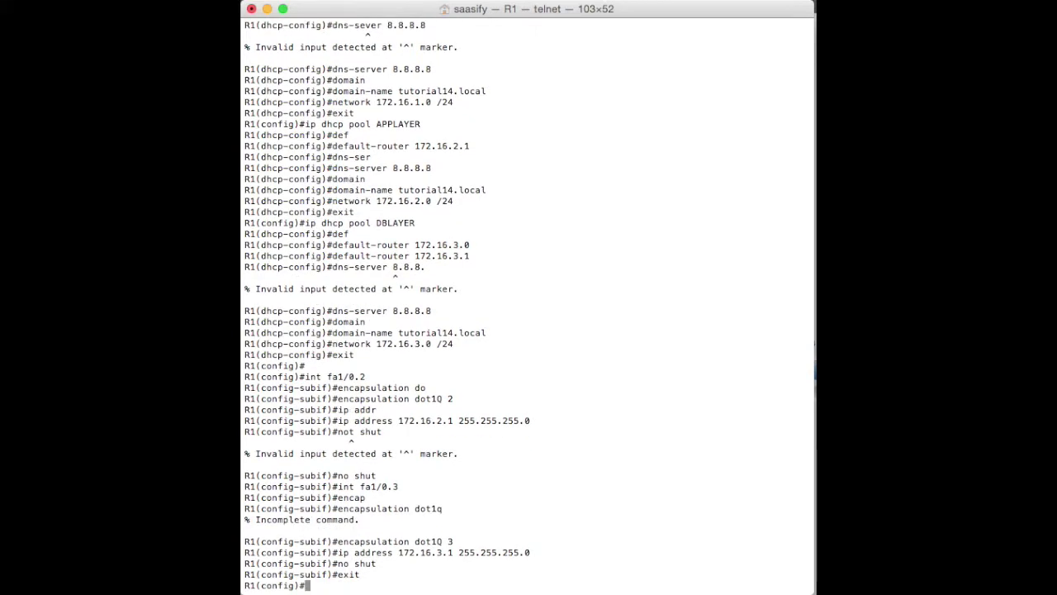
{"action": "type", "text": "exit"}
{"action": "key", "text": "Return"}
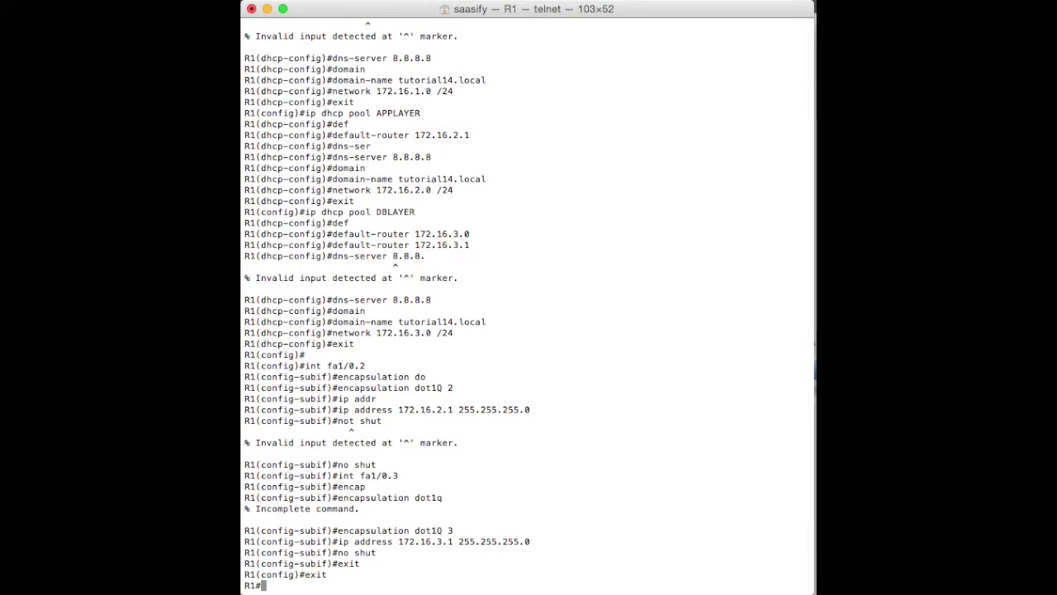
Run copy run start to save R1's configuration to startup-config.
{"action": "type", "text": "copy"}
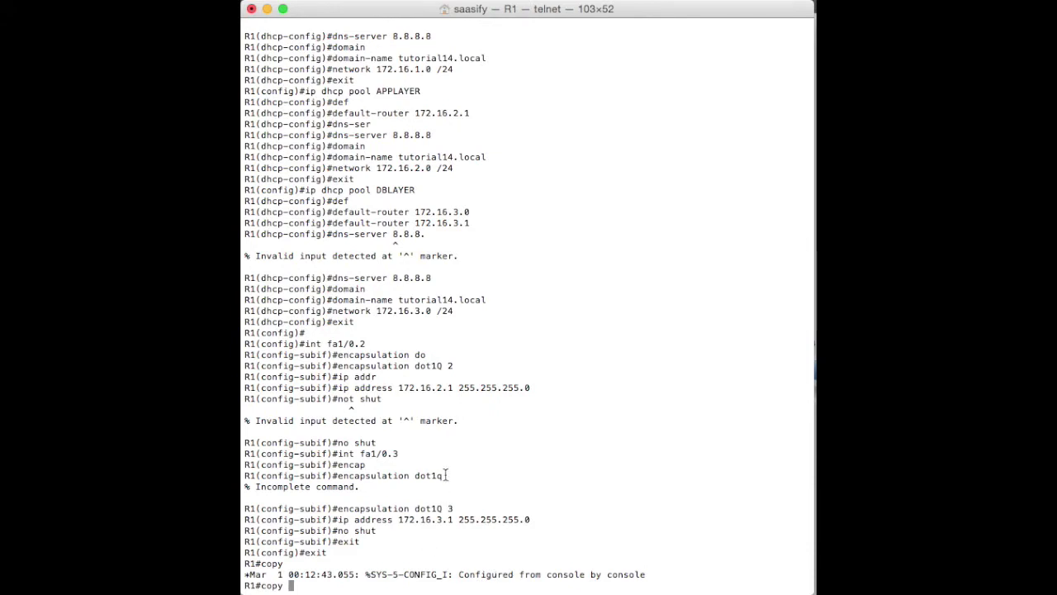
{"action": "type", "text": "run start"}
{"action": "key", "text": "Return"}
{"action": "key", "text": "Return"}
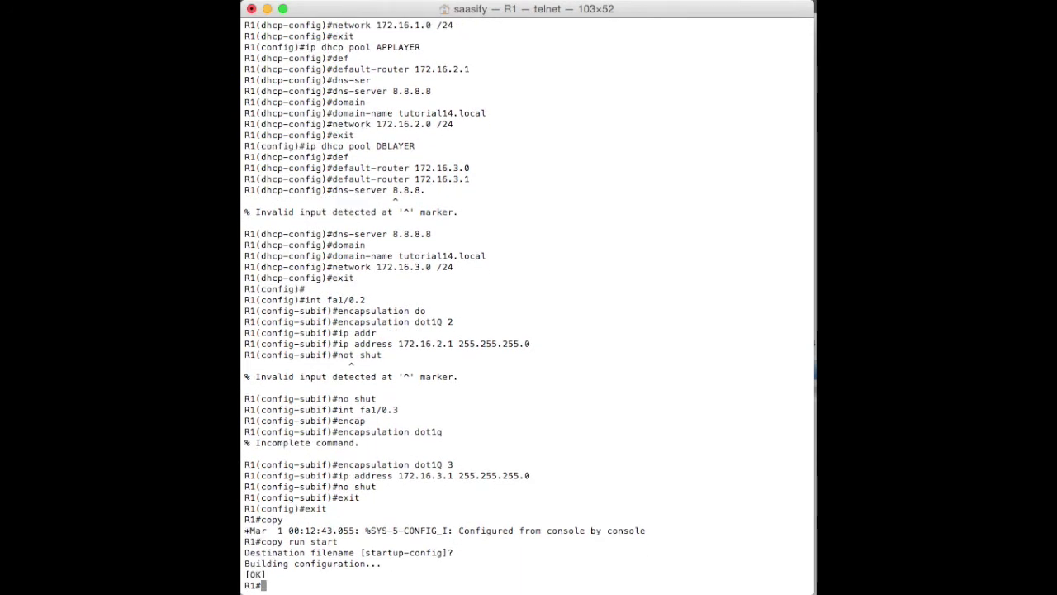
Run show ip int brief and highlight the Fa1/0.2 (172.16.2.1) and Fa1/0.3 (172.16.3.1) rows.
{"action": "type", "text": "sh"}
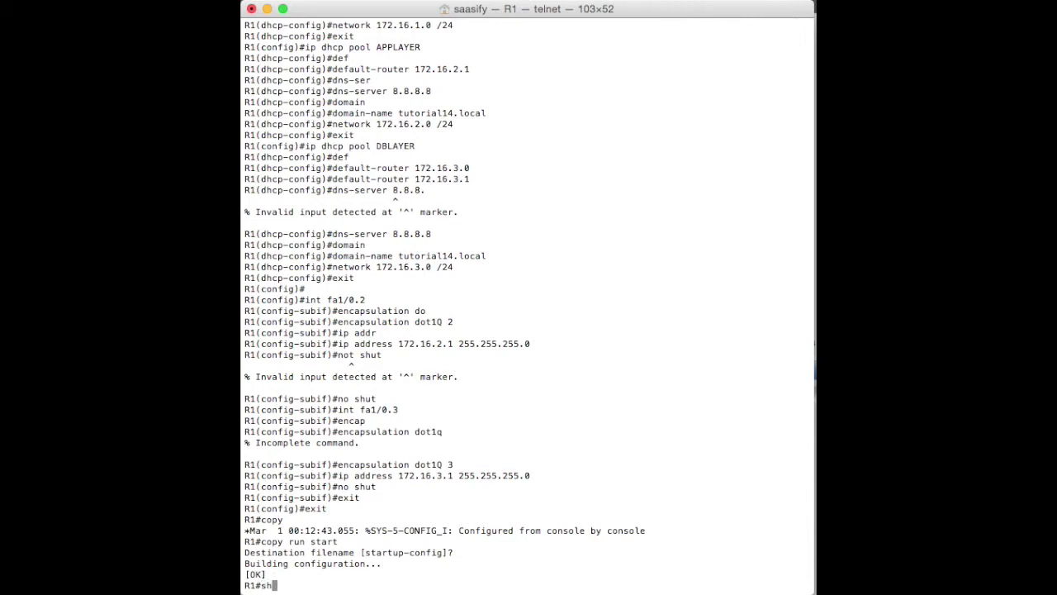
{"action": "type", "text": "ow ip int brief"}
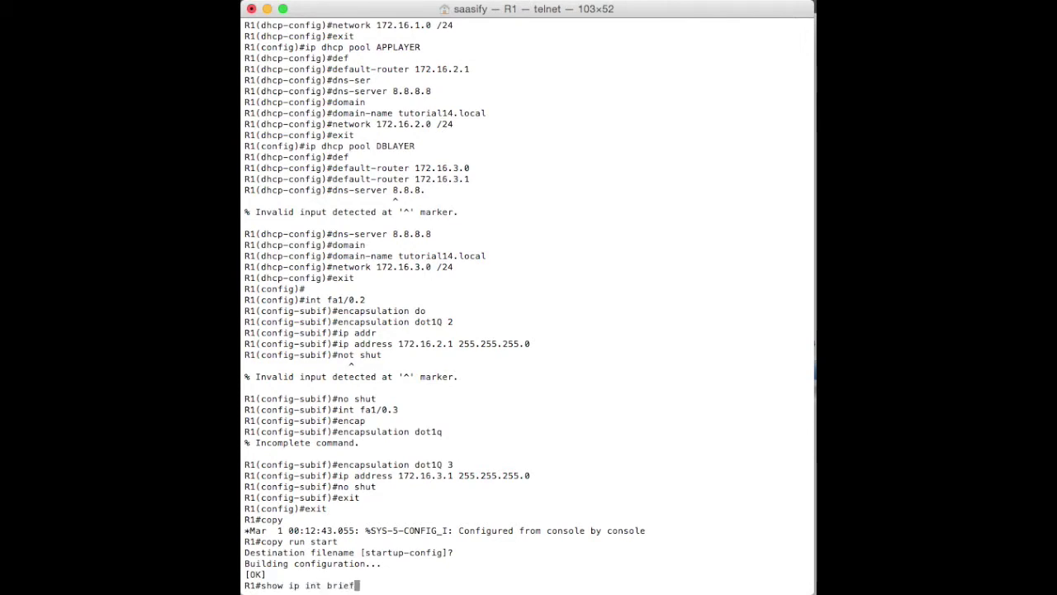
{"action": "key", "text": "Return"}
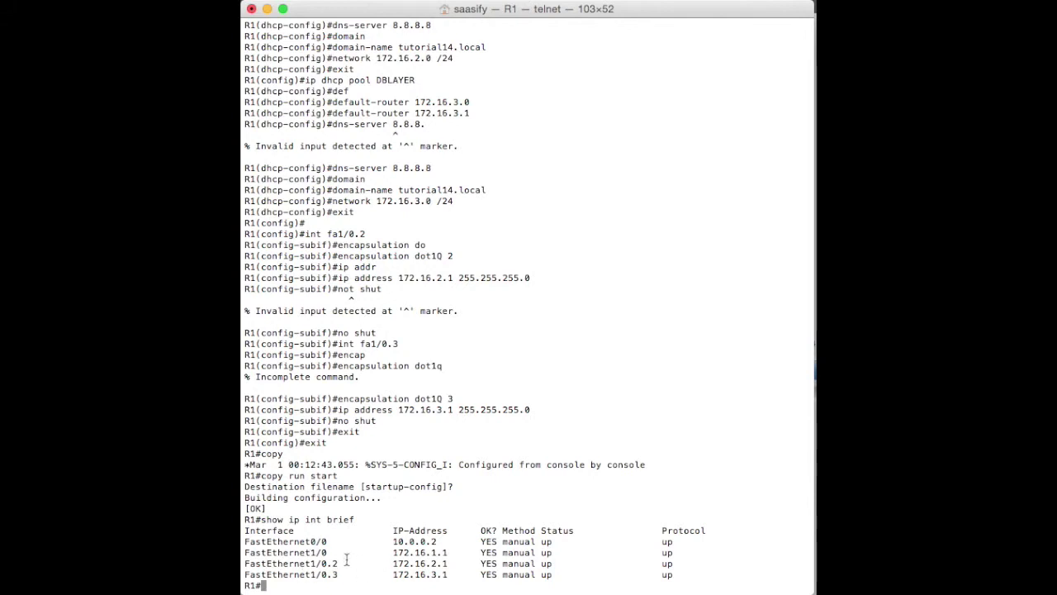
{"action": "left_click_drag", "start_coordinate": [245, 552], "coordinate": [725, 569]}
{"action": "left_click", "coordinate": [322, 564]}
{"action": "left_click_drag", "start_coordinate": [244, 564], "coordinate": [724, 571]}
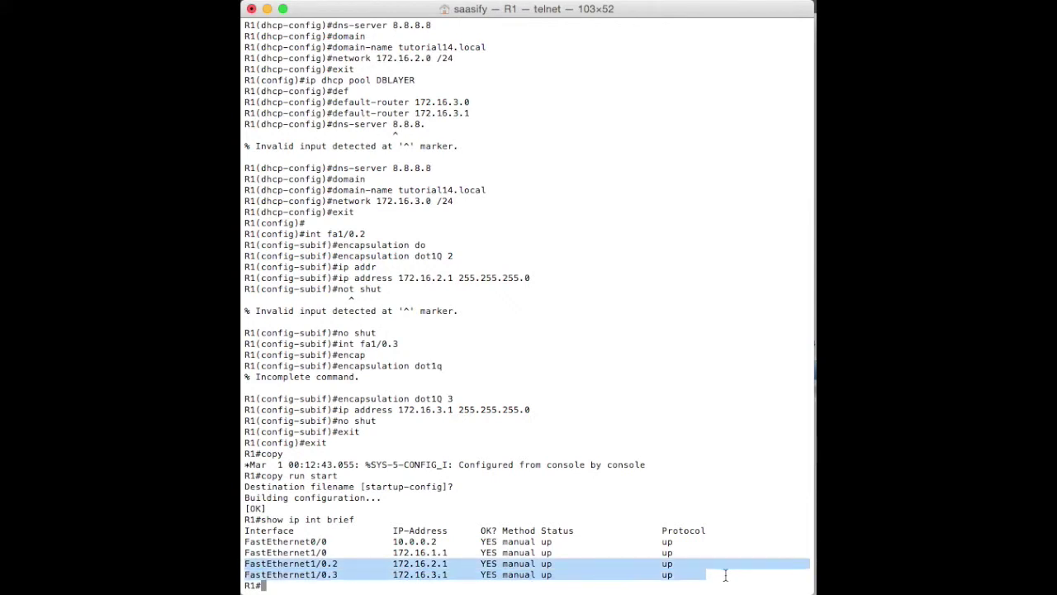
{"action": "double_click", "coordinate": [288, 552]}
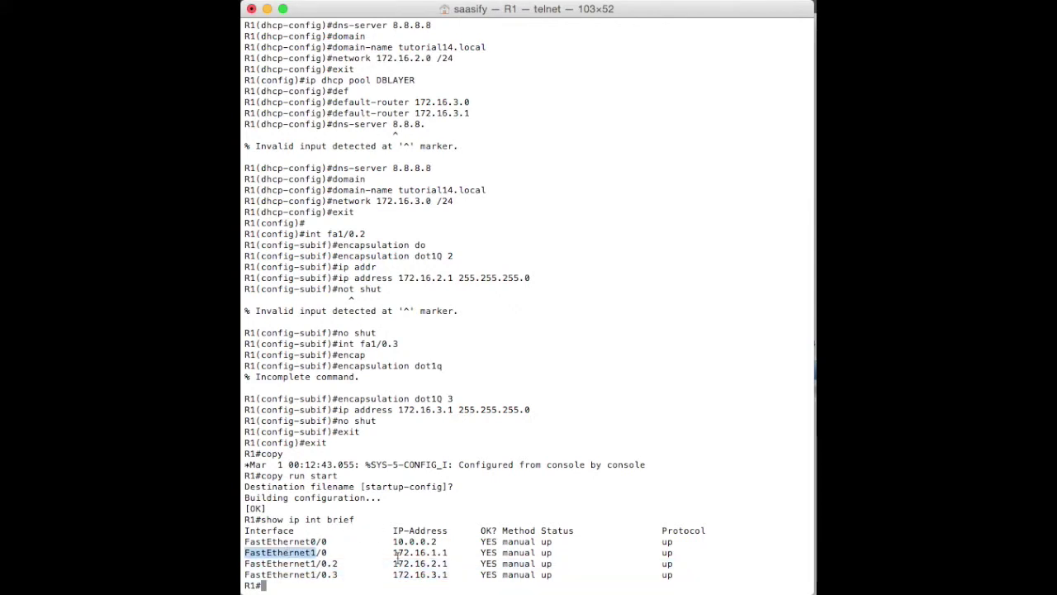
{"action": "left_click", "coordinate": [326, 552]}
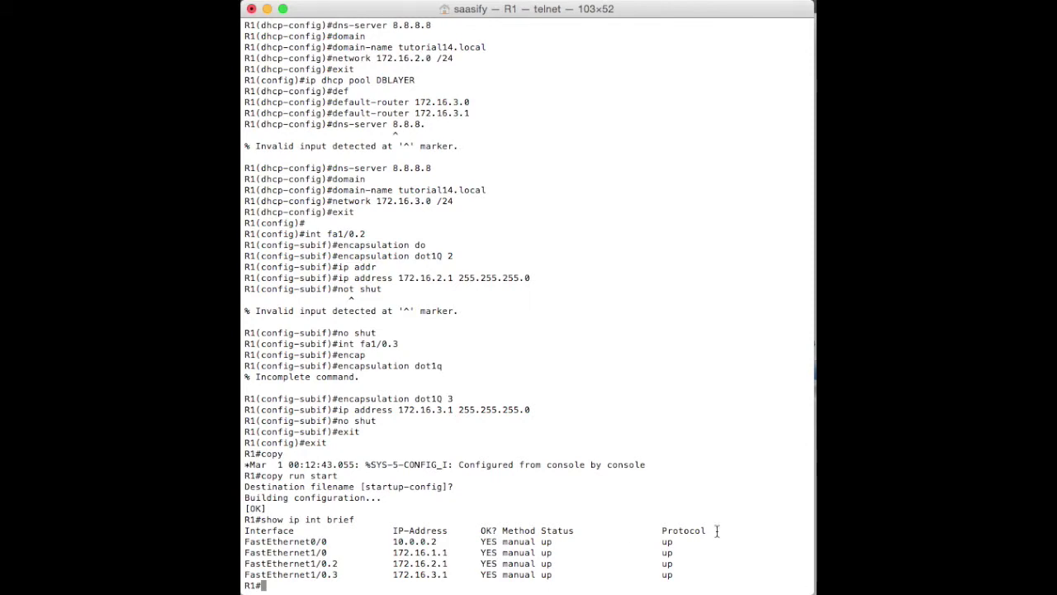
Start PC1 and PC2 from their context menus, then open PC1's VPCS console.
{"action": "left_click_drag", "start_coordinate": [415, 13], "coordinate": [992, 128]}
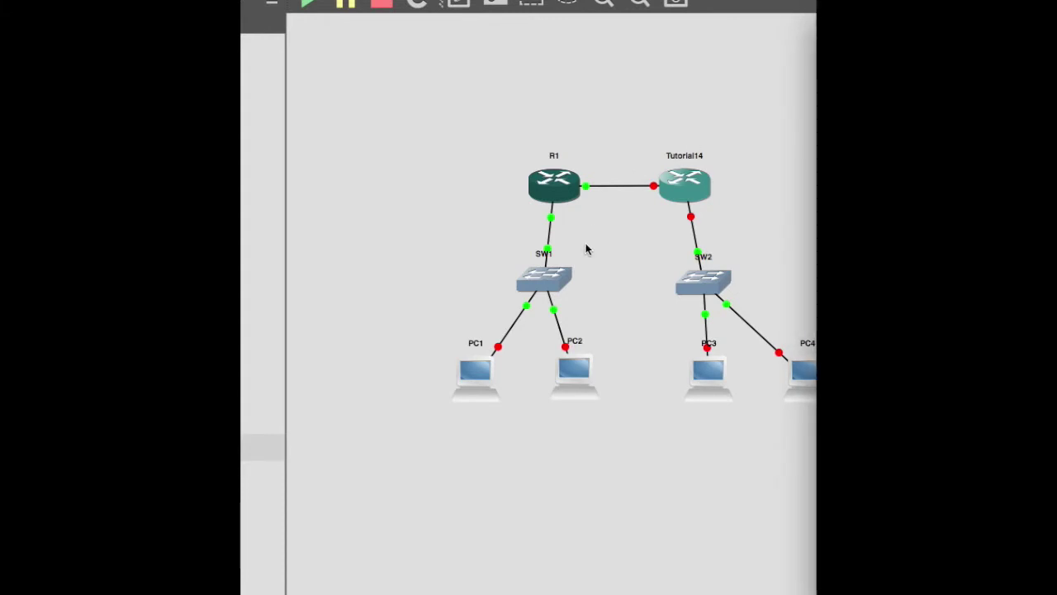
{"action": "right_click", "coordinate": [478, 379]}
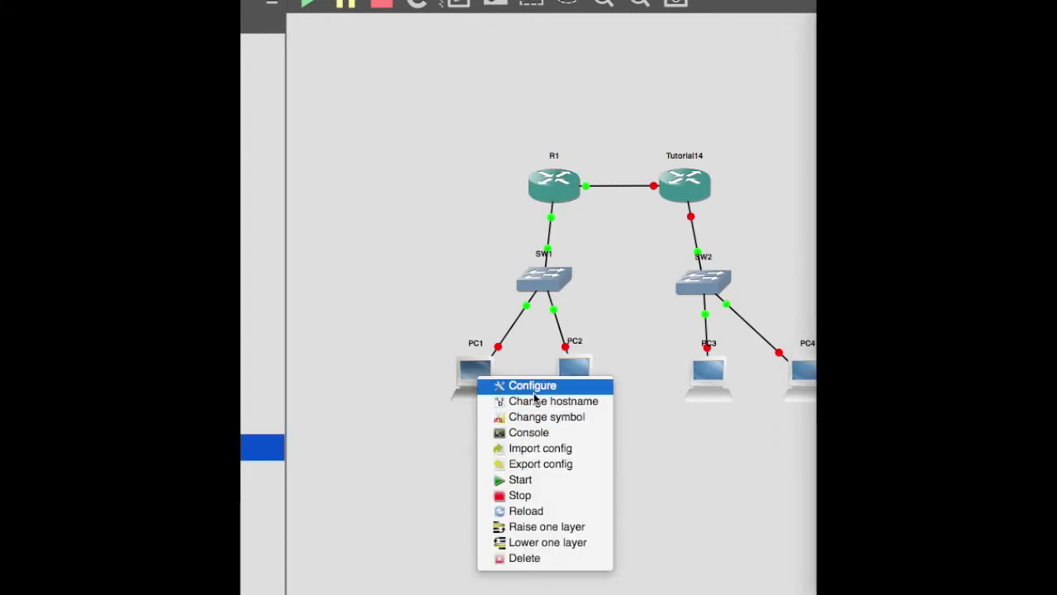
{"action": "left_click", "coordinate": [534, 482]}
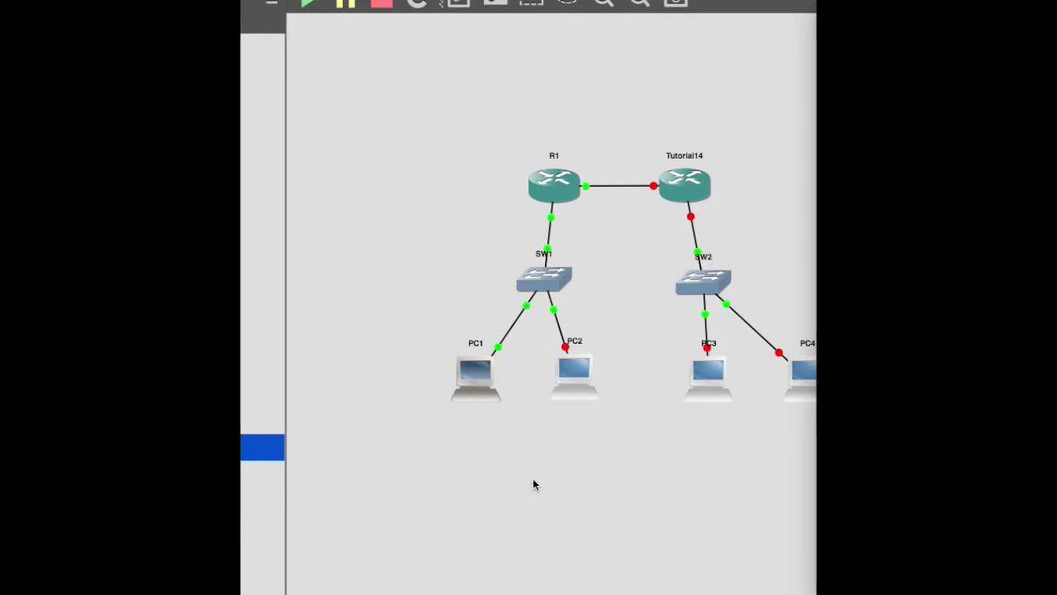
{"action": "right_click", "coordinate": [571, 380]}
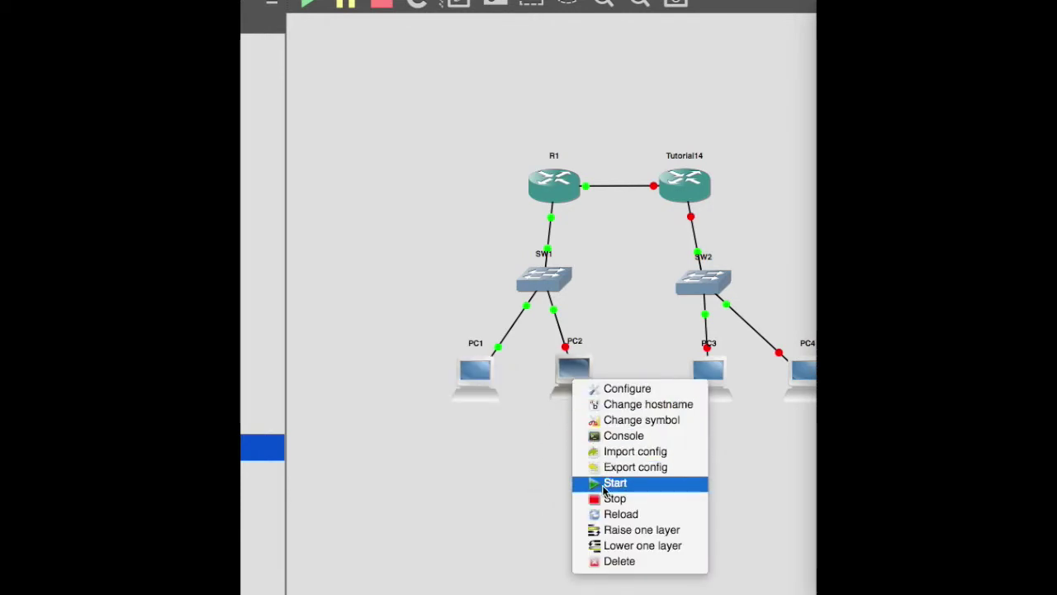
{"action": "left_click", "coordinate": [604, 484]}
{"action": "right_click", "coordinate": [478, 380]}
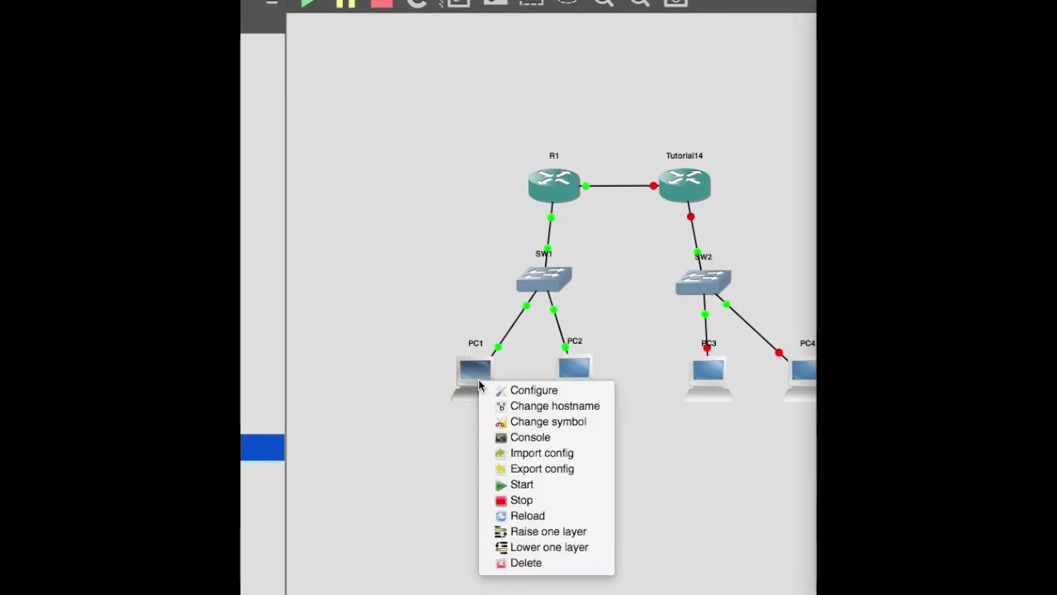
{"action": "left_click", "coordinate": [531, 437]}
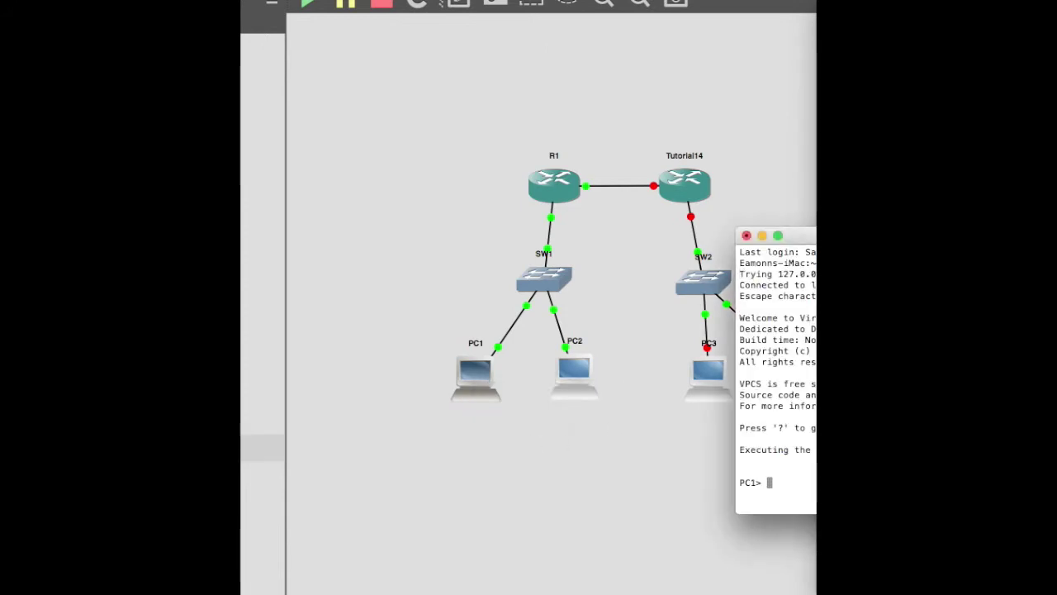
Check PC1's current IP configuration with show ip.
{"action": "left_click_drag", "start_coordinate": [809, 237], "coordinate": [408, 66]}
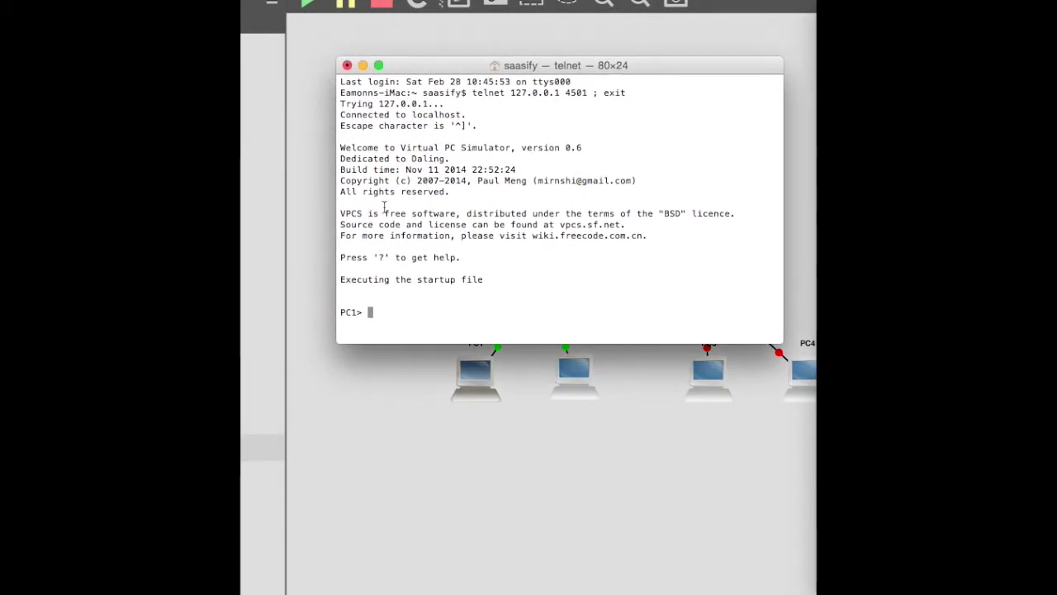
{"action": "type", "text": "ip"}
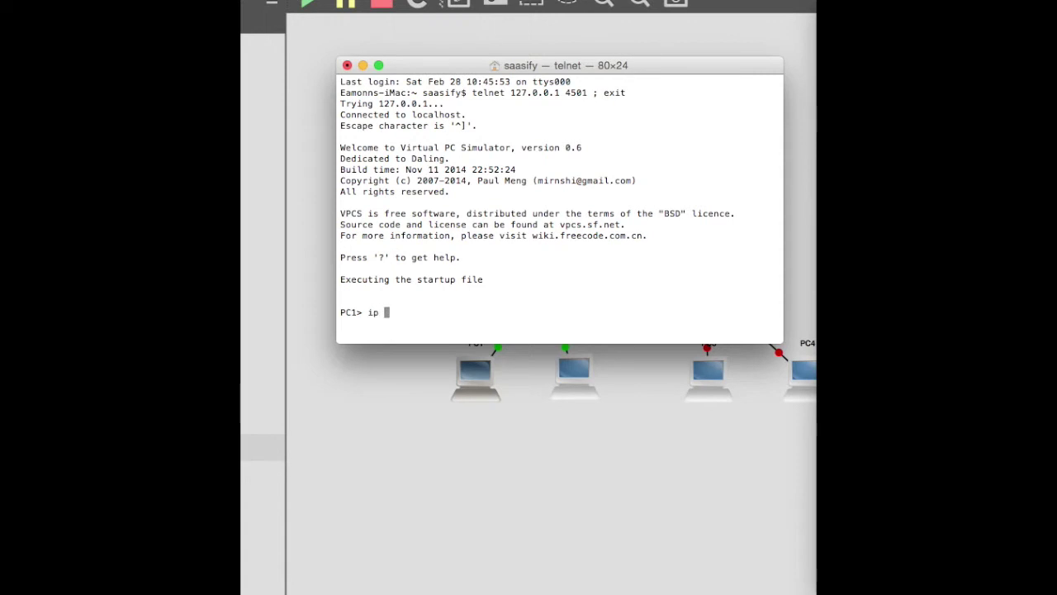
{"action": "key", "text": "BackSpace"}
{"action": "key", "text": "BackSpace"}
{"action": "key", "text": "BackSpace"}
{"action": "type", "text": "show ip"}
{"action": "key", "text": "Return"}
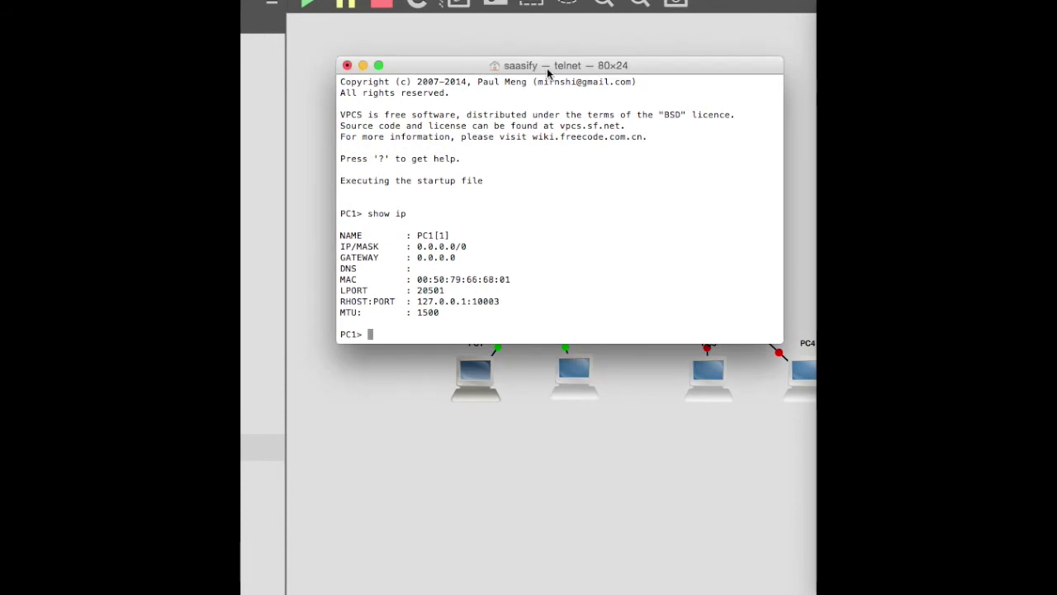
Run ip dhcp so PC1 leases 172.16.2.101/24, then switch to R1's session.
{"action": "left_click_drag", "start_coordinate": [547, 68], "coordinate": [500, 169]}
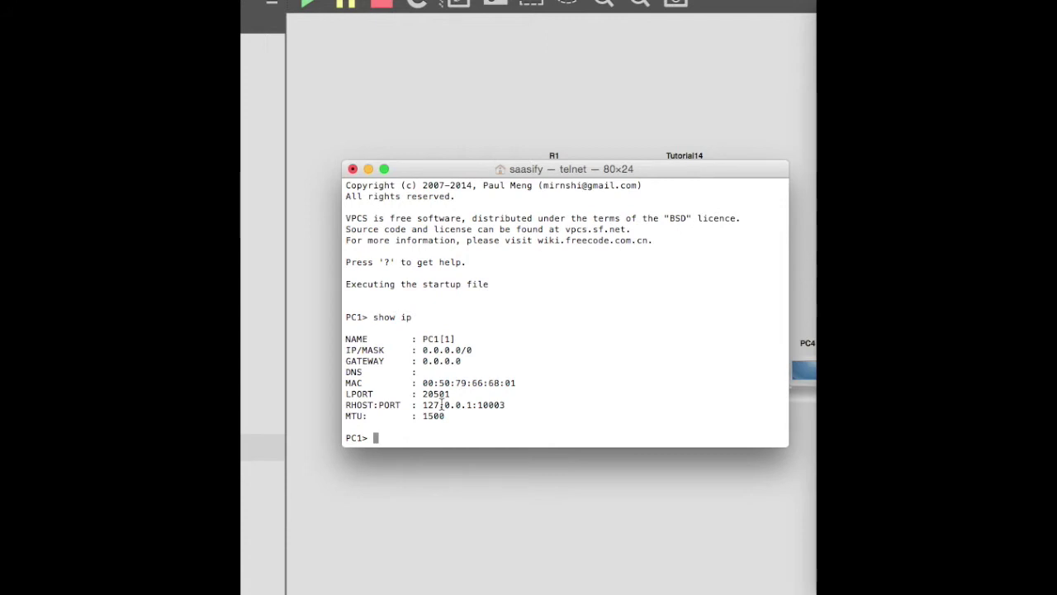
{"action": "type", "text": "ip dhcp"}
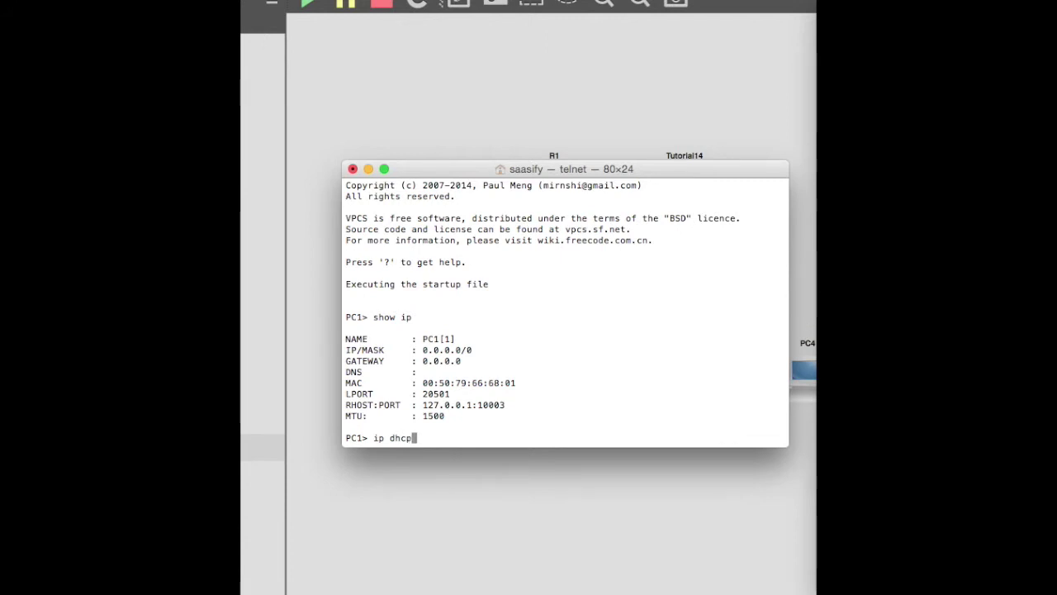
{"action": "key", "text": "Return"}
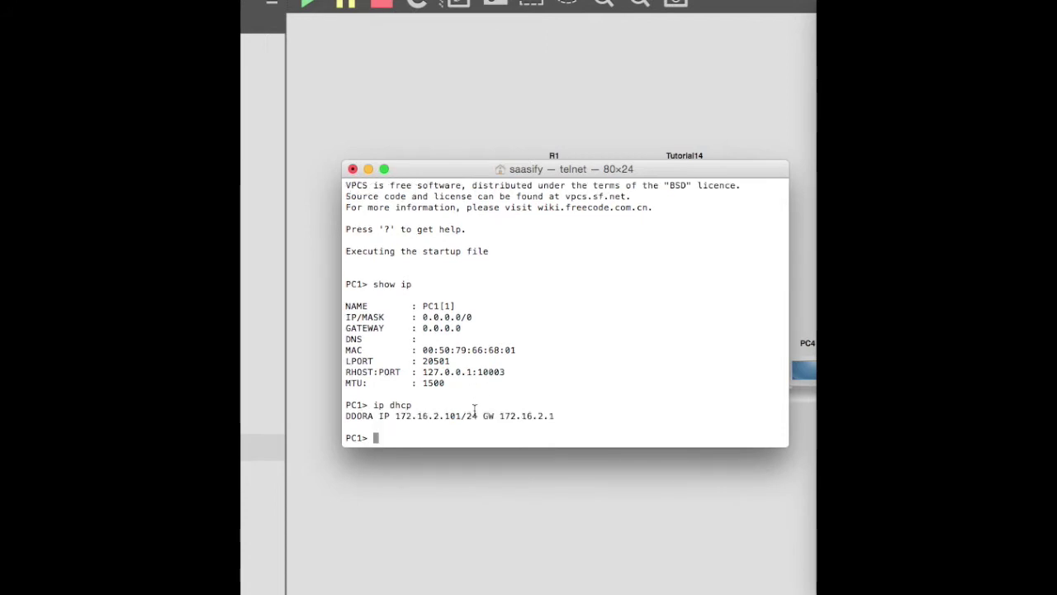
{"action": "left_click_drag", "start_coordinate": [394, 416], "coordinate": [460, 419]}
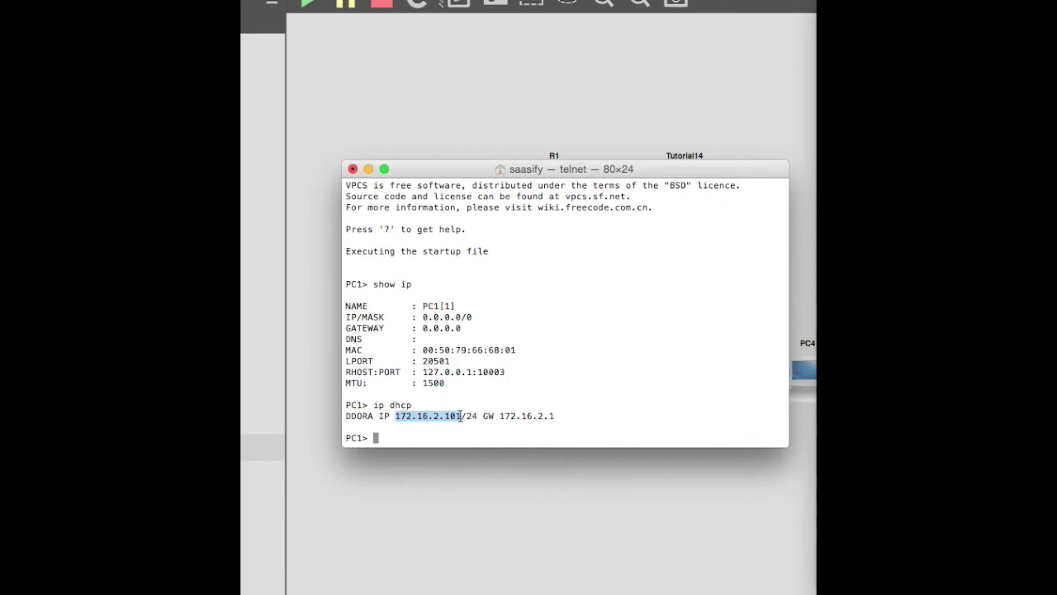
{"action": "key", "text": "super+grave"}
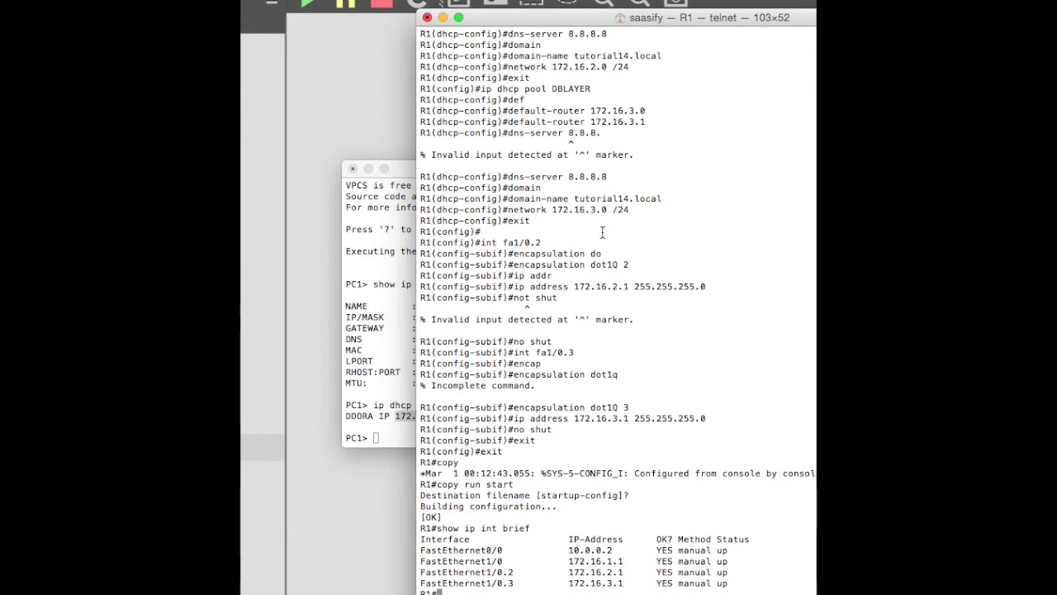
Compare R1's excluded range 172.16.2.1–172.16.2.100 with PC1's 172.16.2.101 lease.
{"action": "scroll", "coordinate": [603, 234], "scroll_direction": "up", "scroll_amount": 6}
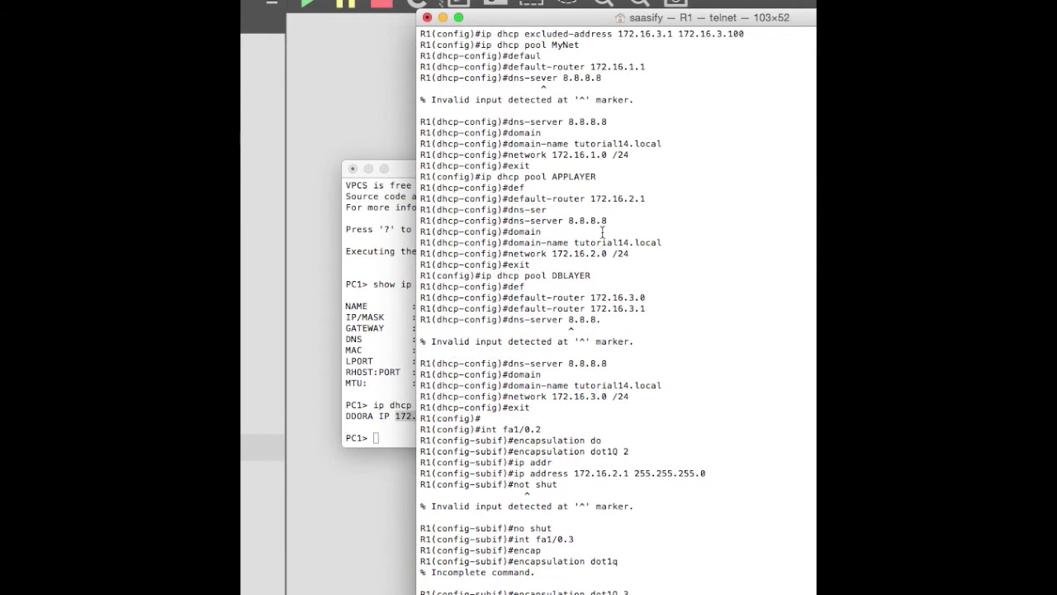
{"action": "scroll", "coordinate": [603, 234], "scroll_direction": "up", "scroll_amount": 6}
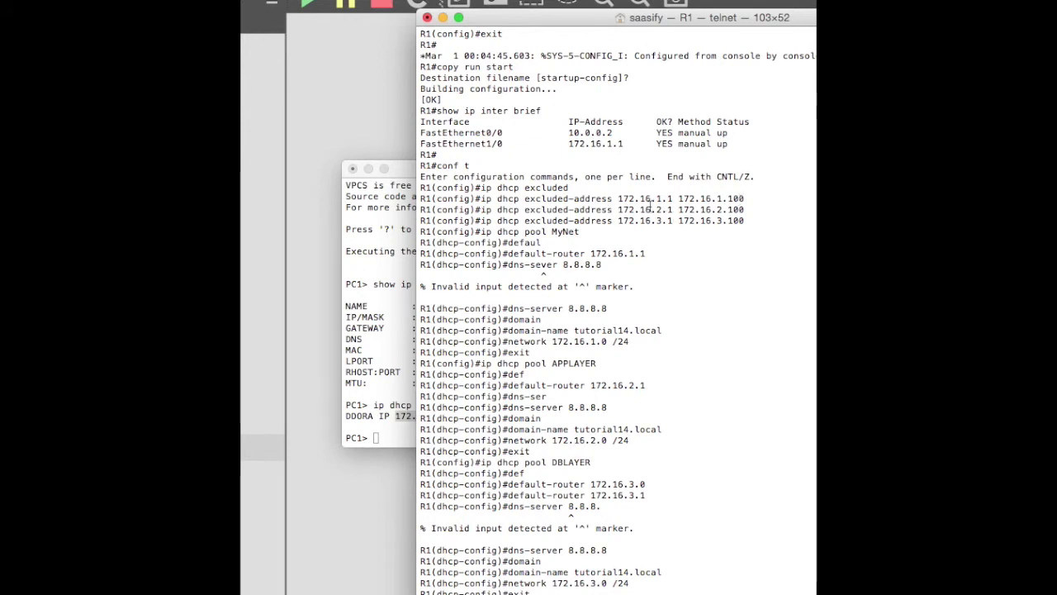
{"action": "left_click_drag", "start_coordinate": [620, 214], "coordinate": [748, 211]}
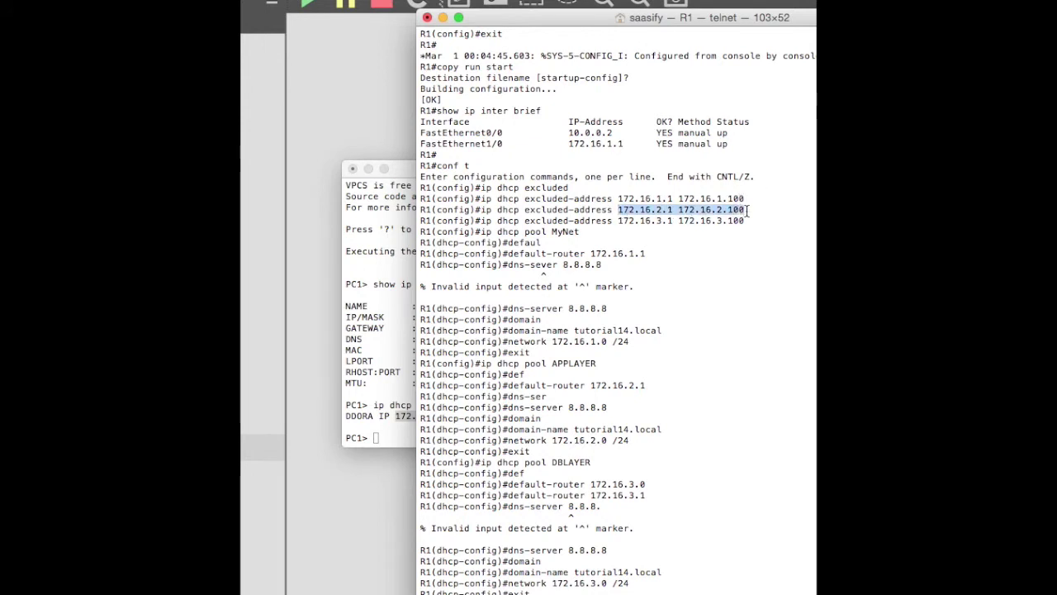
{"action": "left_click_drag", "start_coordinate": [568, 18], "coordinate": [991, 18]}
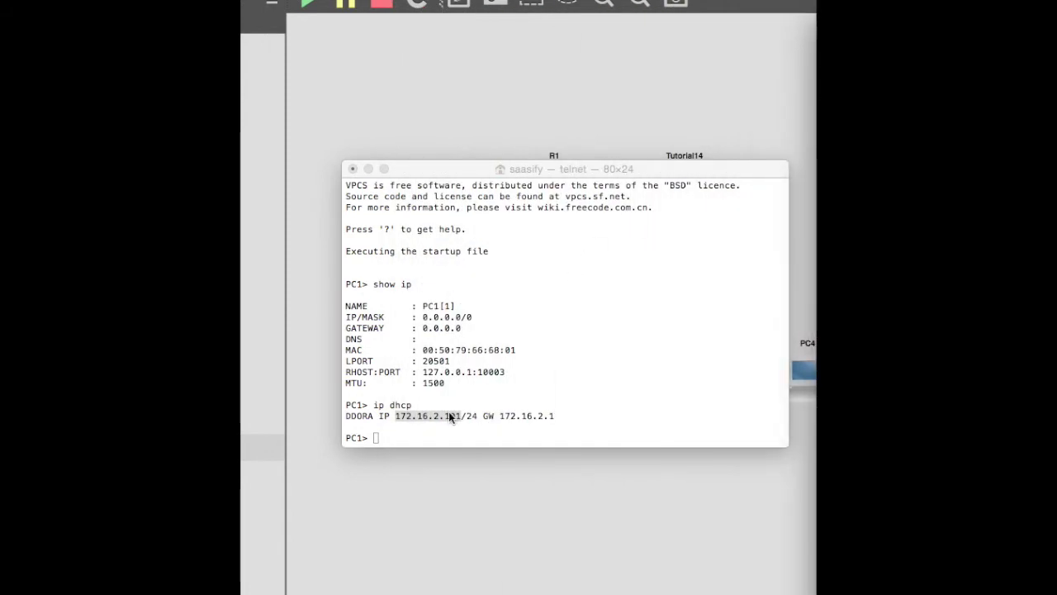
{"action": "left_click_drag", "start_coordinate": [450, 415], "coordinate": [459, 420]}
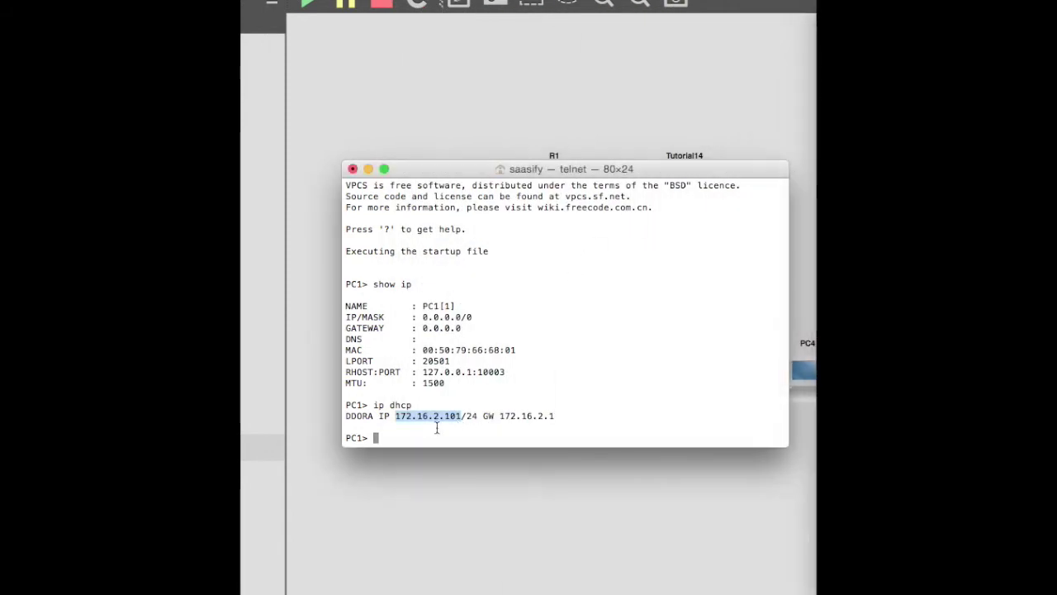
Open PC2's console and check its current IP settings with show ip.
{"action": "double_click", "coordinate": [408, 168]}
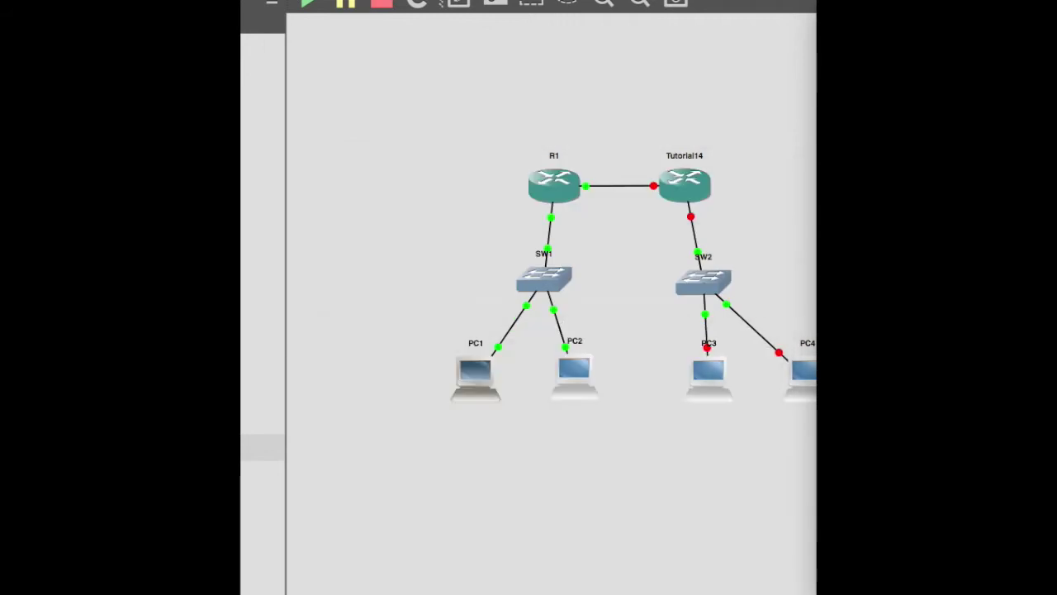
{"action": "right_click", "coordinate": [577, 369]}
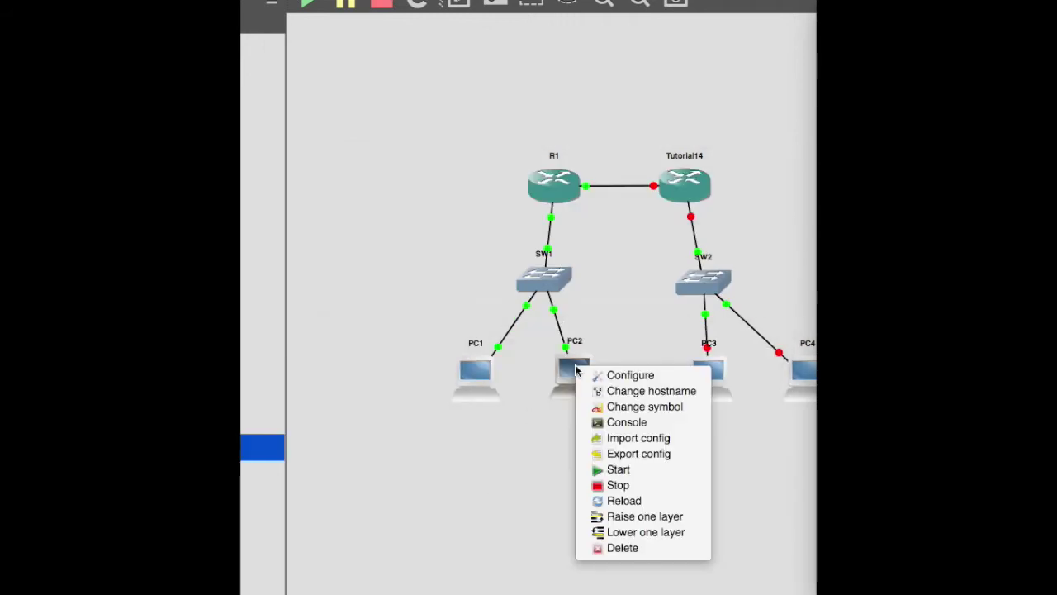
{"action": "left_click", "coordinate": [626, 422]}
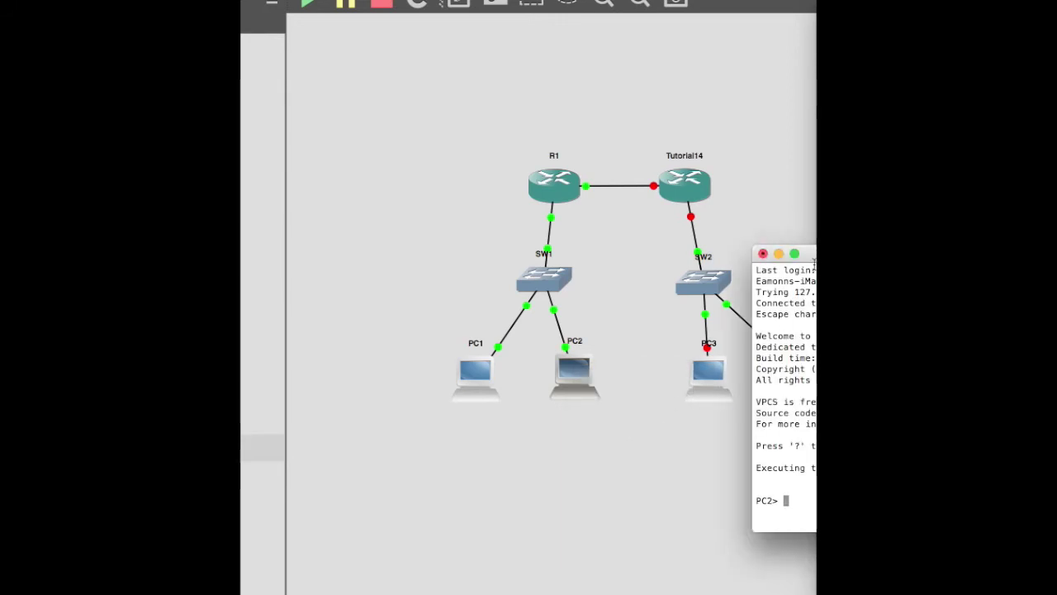
{"action": "left_click_drag", "start_coordinate": [810, 257], "coordinate": [411, 237]}
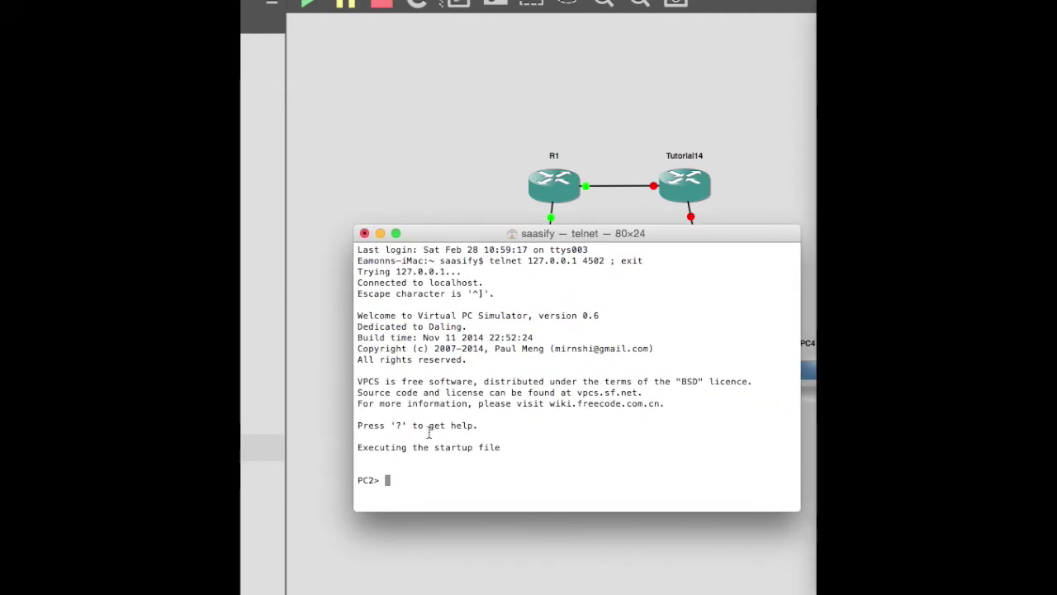
{"action": "type", "text": "ip dhcp"}
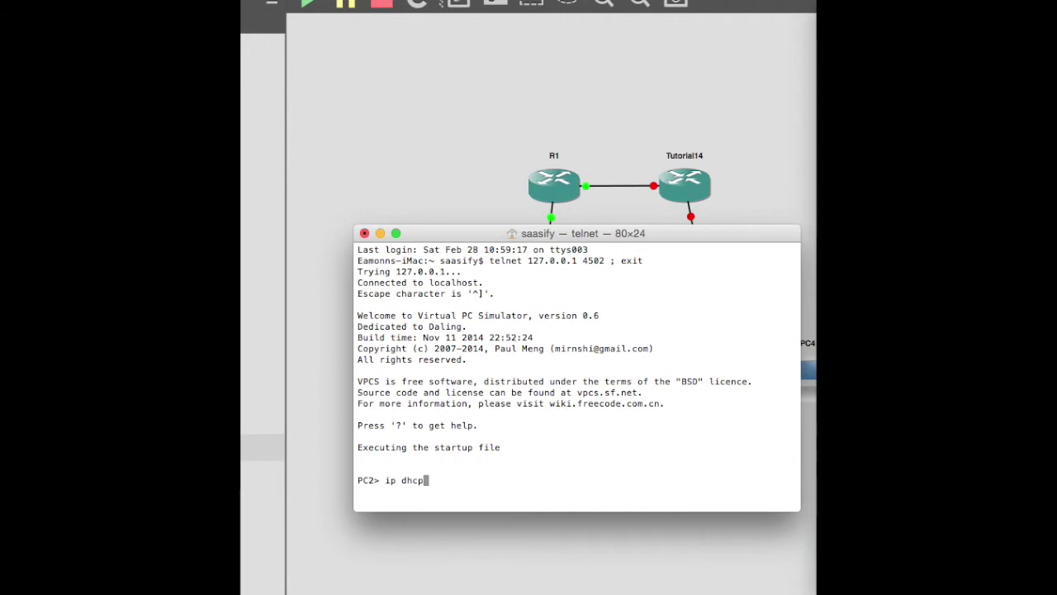
{"action": "key", "text": "BackSpace"}
{"action": "key", "text": "BackSpace"}
{"action": "key", "text": "BackSpace"}
{"action": "key", "text": "BackSpace"}
{"action": "key", "text": "BackSpace"}
{"action": "key", "text": "BackSpace"}
{"action": "key", "text": "BackSpace"}
{"action": "type", "text": "show ip"}
{"action": "key", "text": "Return"}
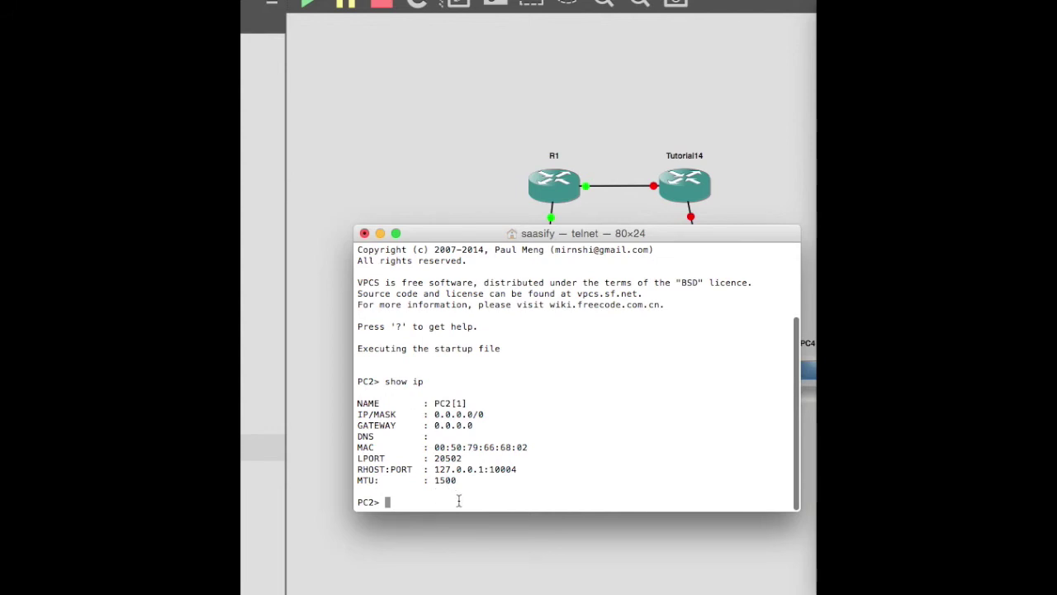
Run ip dhcp so PC2 leases 172.16.3.101/24 with gateway 172.16.3.1.
{"action": "type", "text": "ip "}
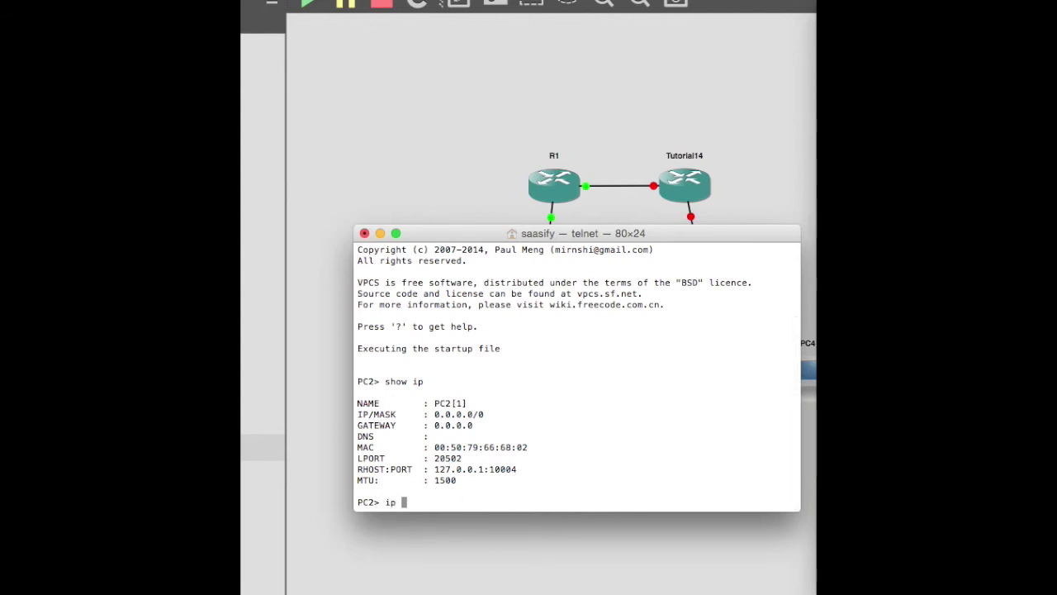
{"action": "type", "text": "dhcp"}
{"action": "key", "text": "Return"}
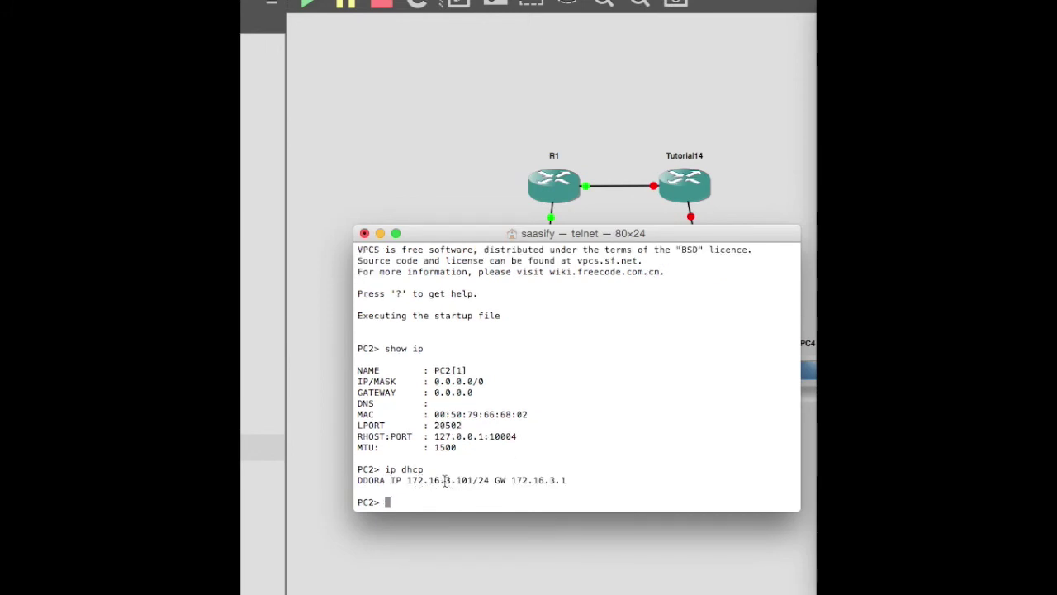
{"action": "left_click_drag", "start_coordinate": [445, 481], "coordinate": [589, 478]}
{"action": "left_click", "coordinate": [496, 508]}
Ping PC1 at 172.16.2.101 from PC2, then switch to PC1's console.
{"action": "type", "text": "ping 172.16"}
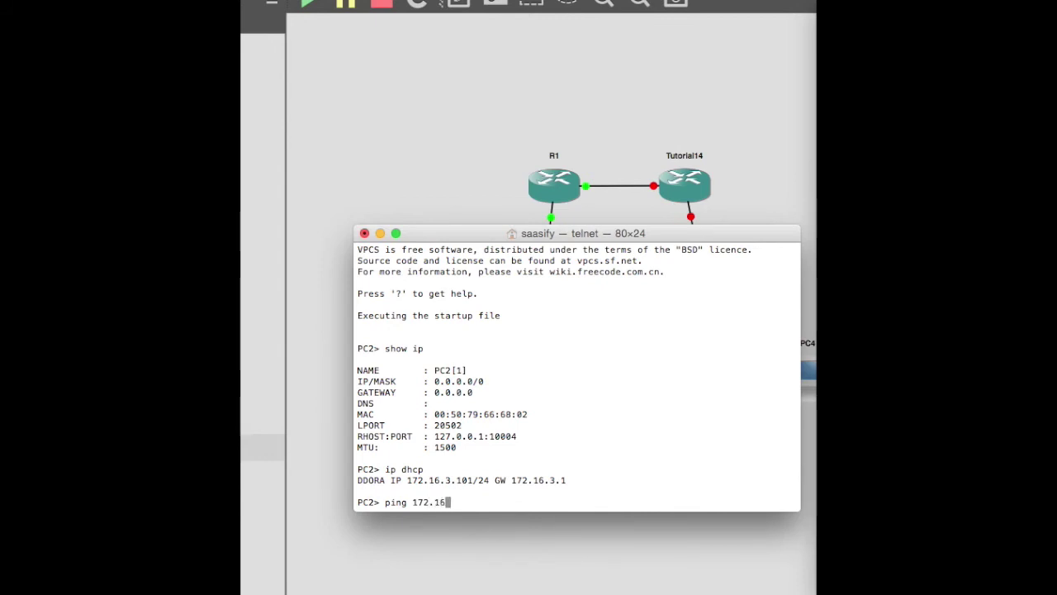
{"action": "type", "text": ".2.101"}
{"action": "key", "text": "Return"}
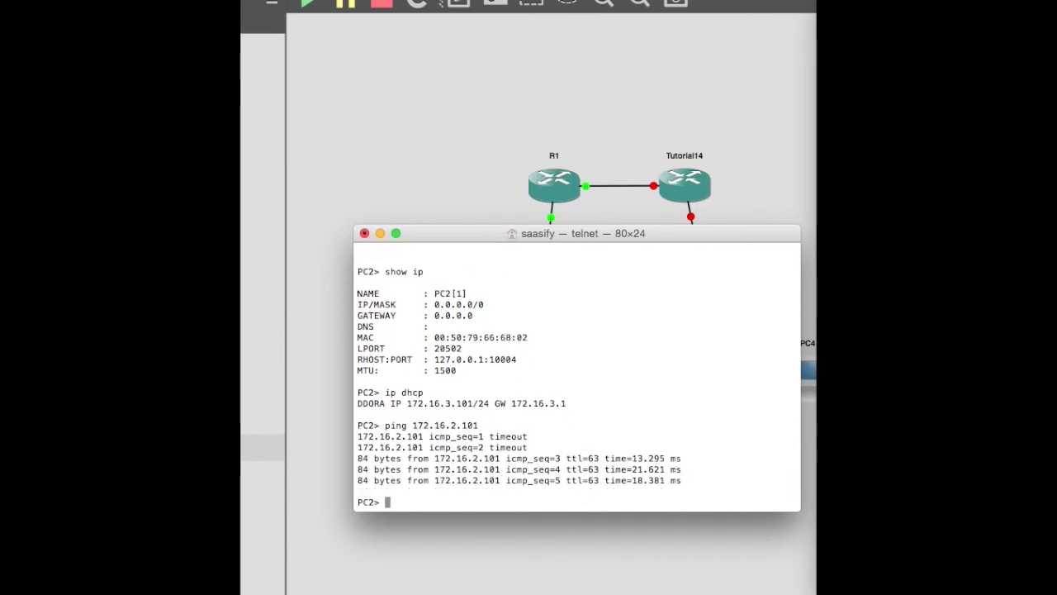
{"action": "key", "text": "super+grave"}
Ping PC2 at 172.16.3.101 from PC1, getting five replies, then close PC1's console.
{"action": "left_click", "coordinate": [578, 400]}
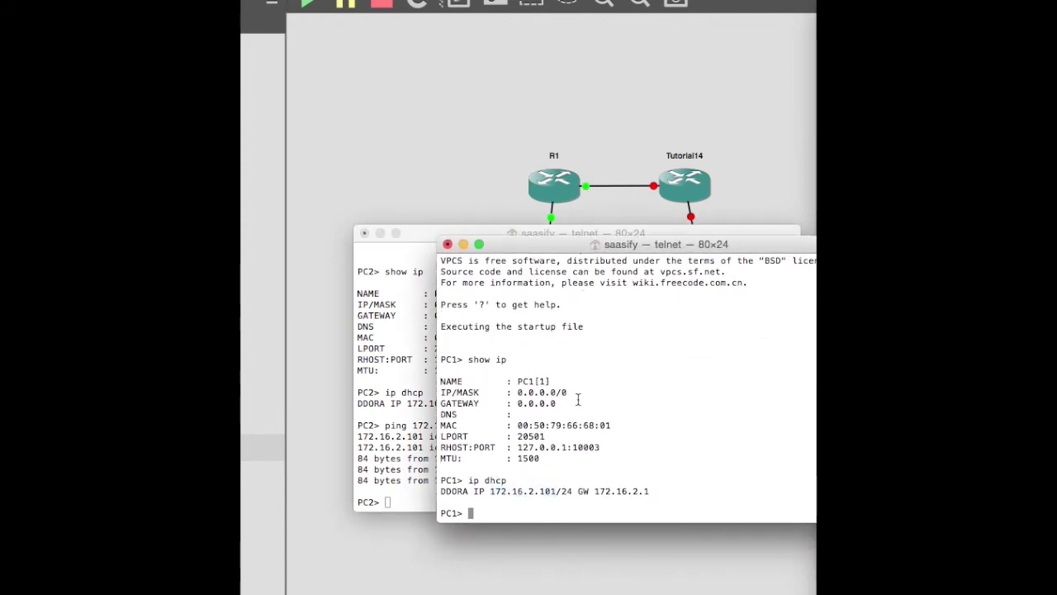
{"action": "type", "text": "ping 172"}
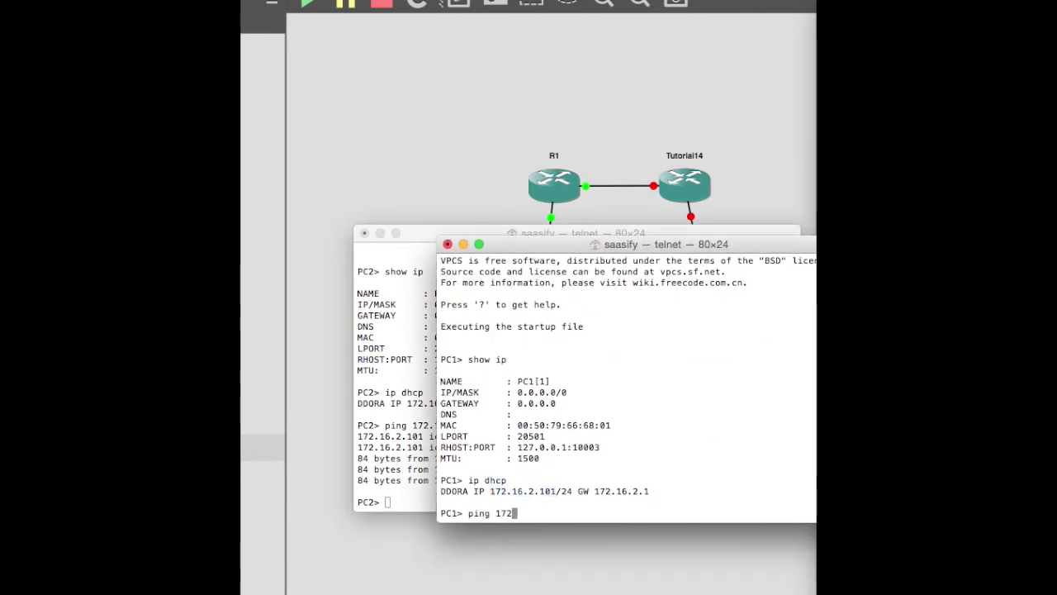
{"action": "type", "text": ".16.3.101"}
{"action": "key", "text": "Return"}
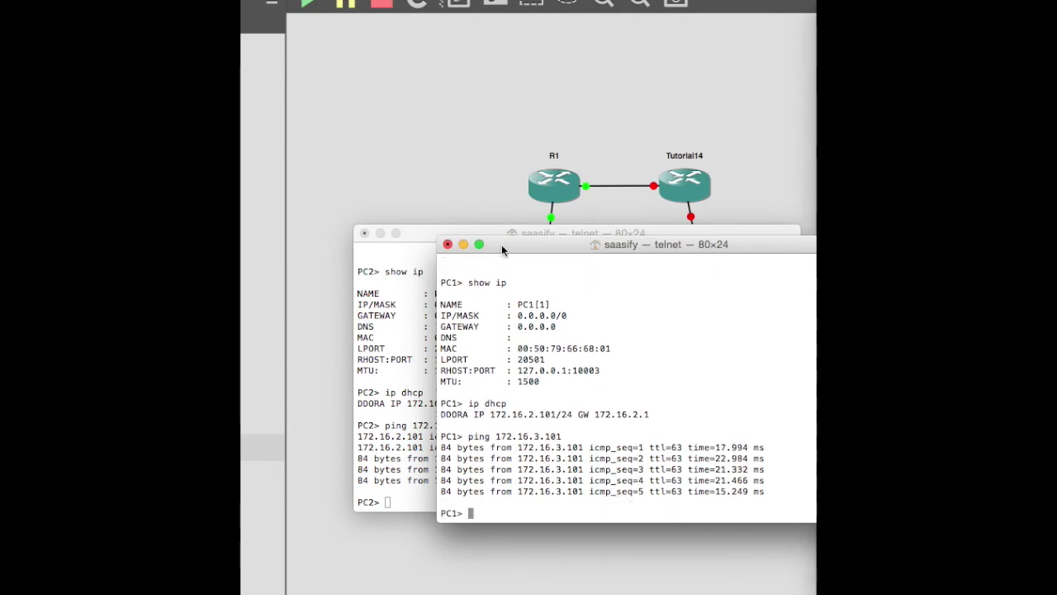
{"action": "left_click_drag", "start_coordinate": [531, 247], "coordinate": [494, 394]}
{"action": "key", "text": "super+w"}
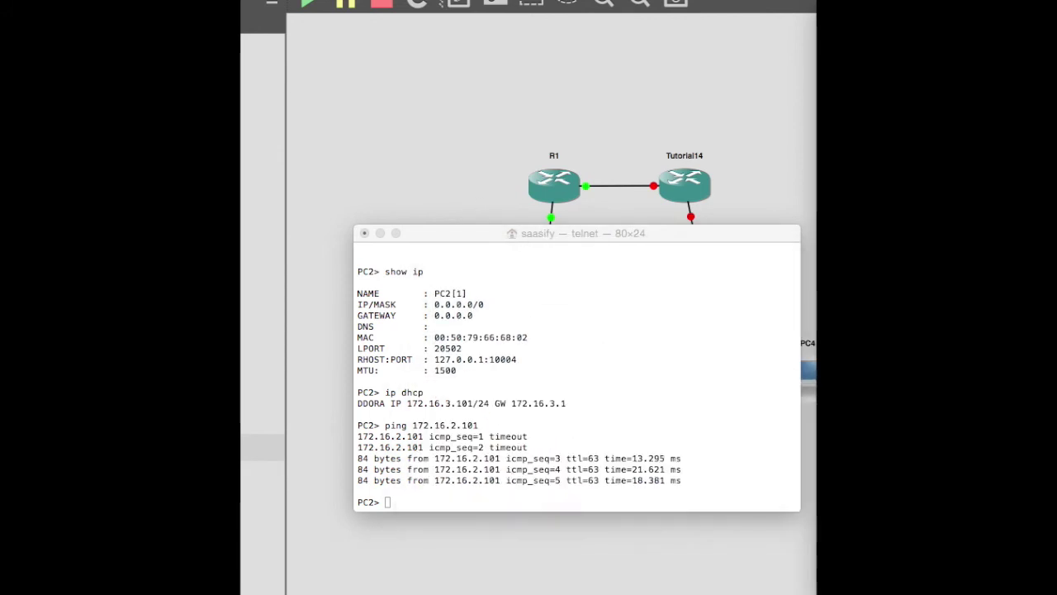
Close PC2's console window with Cmd+W.
{"action": "key", "text": "super+w"}
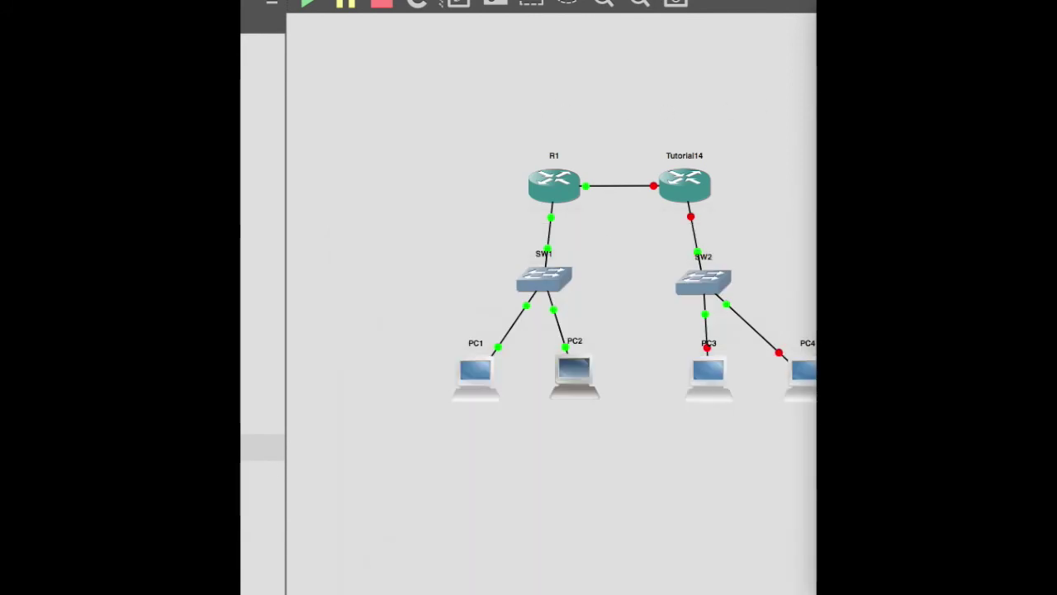